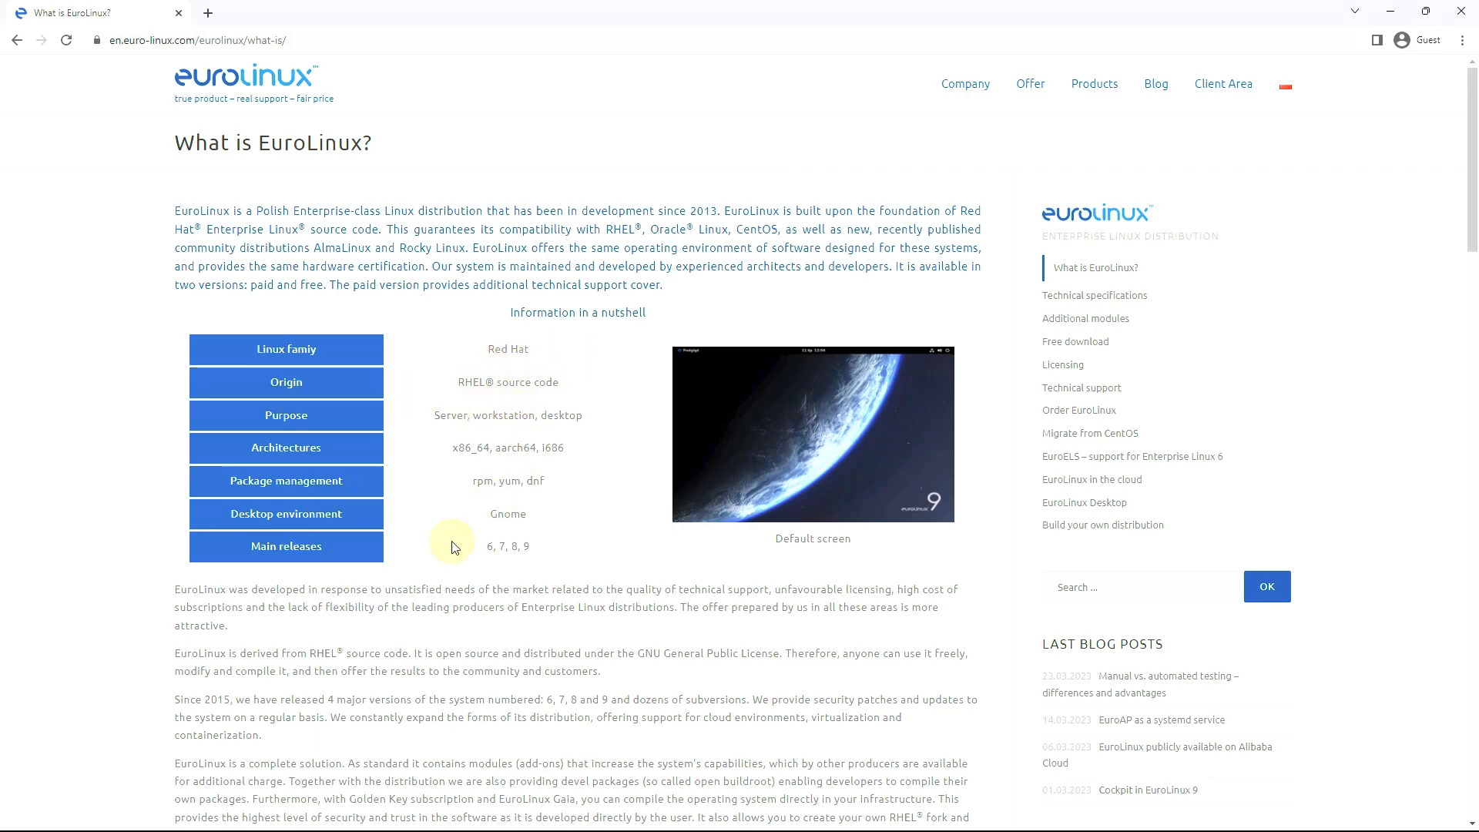
Scroll the What is EuroLinux? page down to the Paid vs. Free table and back up
{"action": "scroll", "coordinate": [460, 547], "scroll_direction": "down", "scroll_amount": 10}
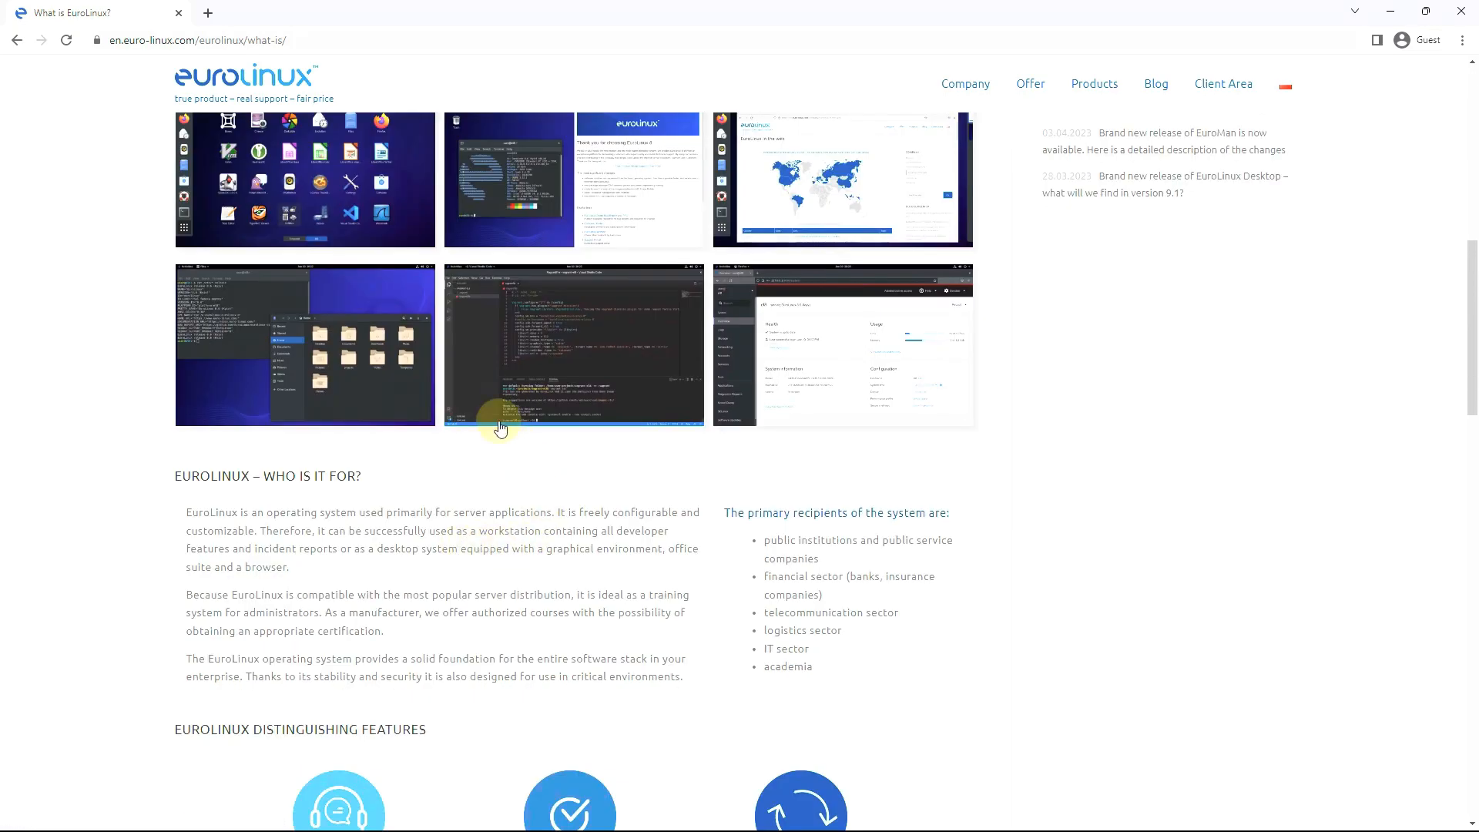
{"action": "scroll", "coordinate": [499, 418], "scroll_direction": "down", "scroll_amount": 4}
{"action": "scroll", "coordinate": [593, 455], "scroll_direction": "down", "scroll_amount": 4}
{"action": "scroll", "coordinate": [593, 454], "scroll_direction": "down", "scroll_amount": 10}
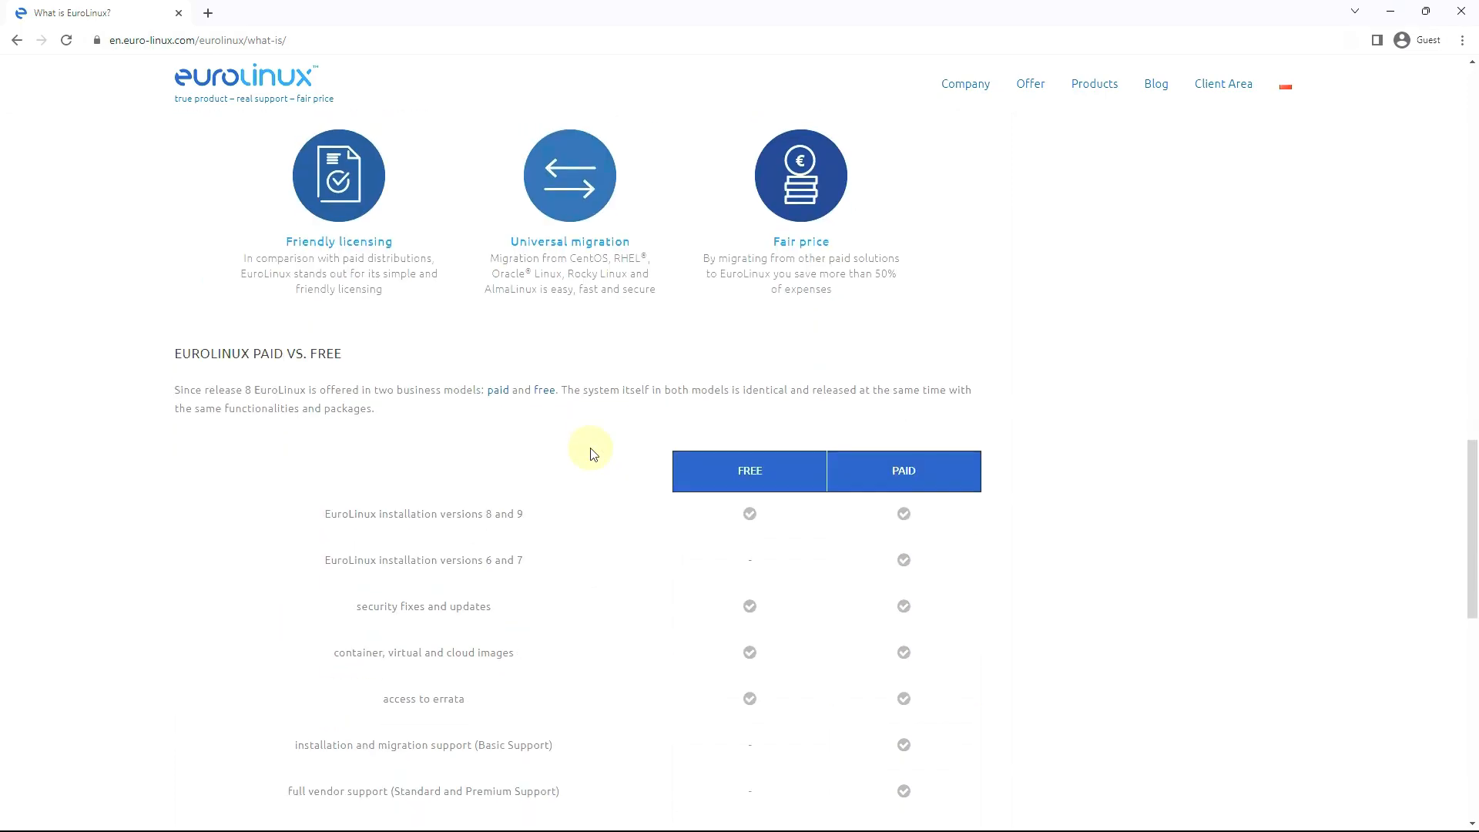
{"action": "scroll", "coordinate": [747, 442], "scroll_direction": "down", "scroll_amount": 4}
{"action": "scroll", "coordinate": [753, 459], "scroll_direction": "up", "scroll_amount": 16}
{"action": "scroll", "coordinate": [753, 460], "scroll_direction": "up", "scroll_amount": 15}
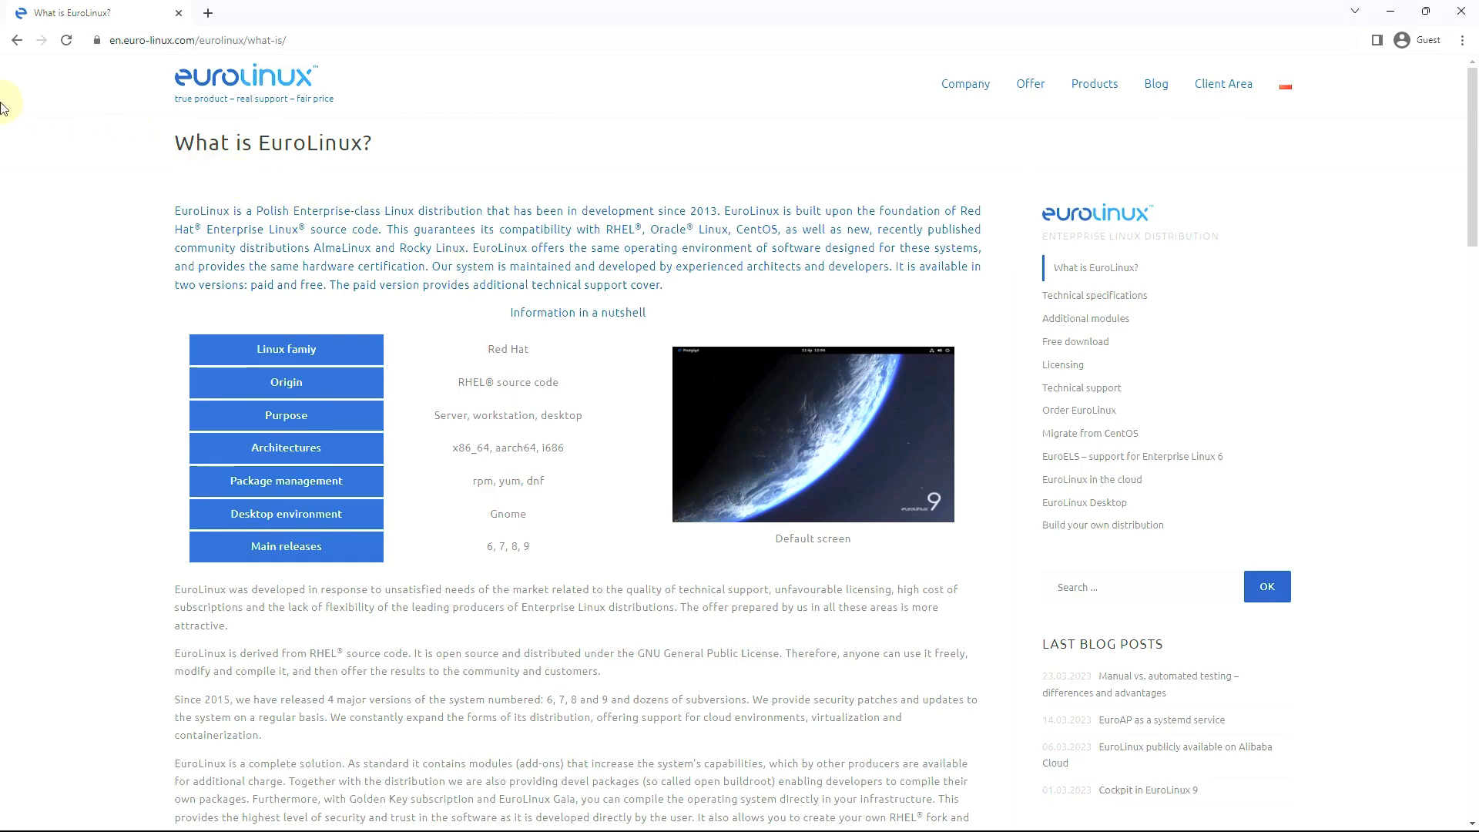
Return to the Google results and open DistroWatch's EuroLinux 8.8 Beta development release announcement
{"action": "left_click", "coordinate": [17, 40]}
{"action": "left_click", "coordinate": [17, 40]}
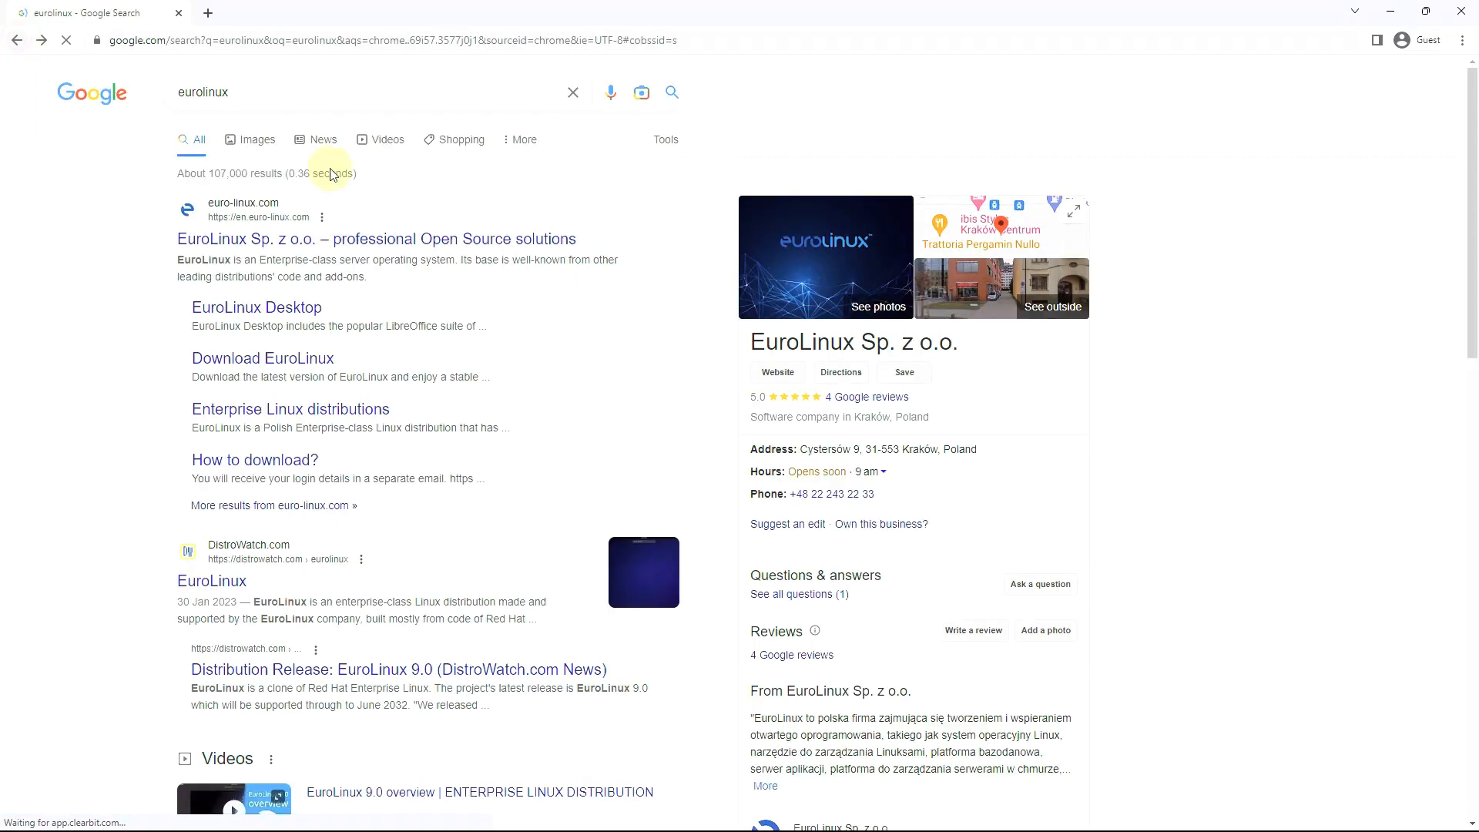
{"action": "left_click", "coordinate": [234, 579]}
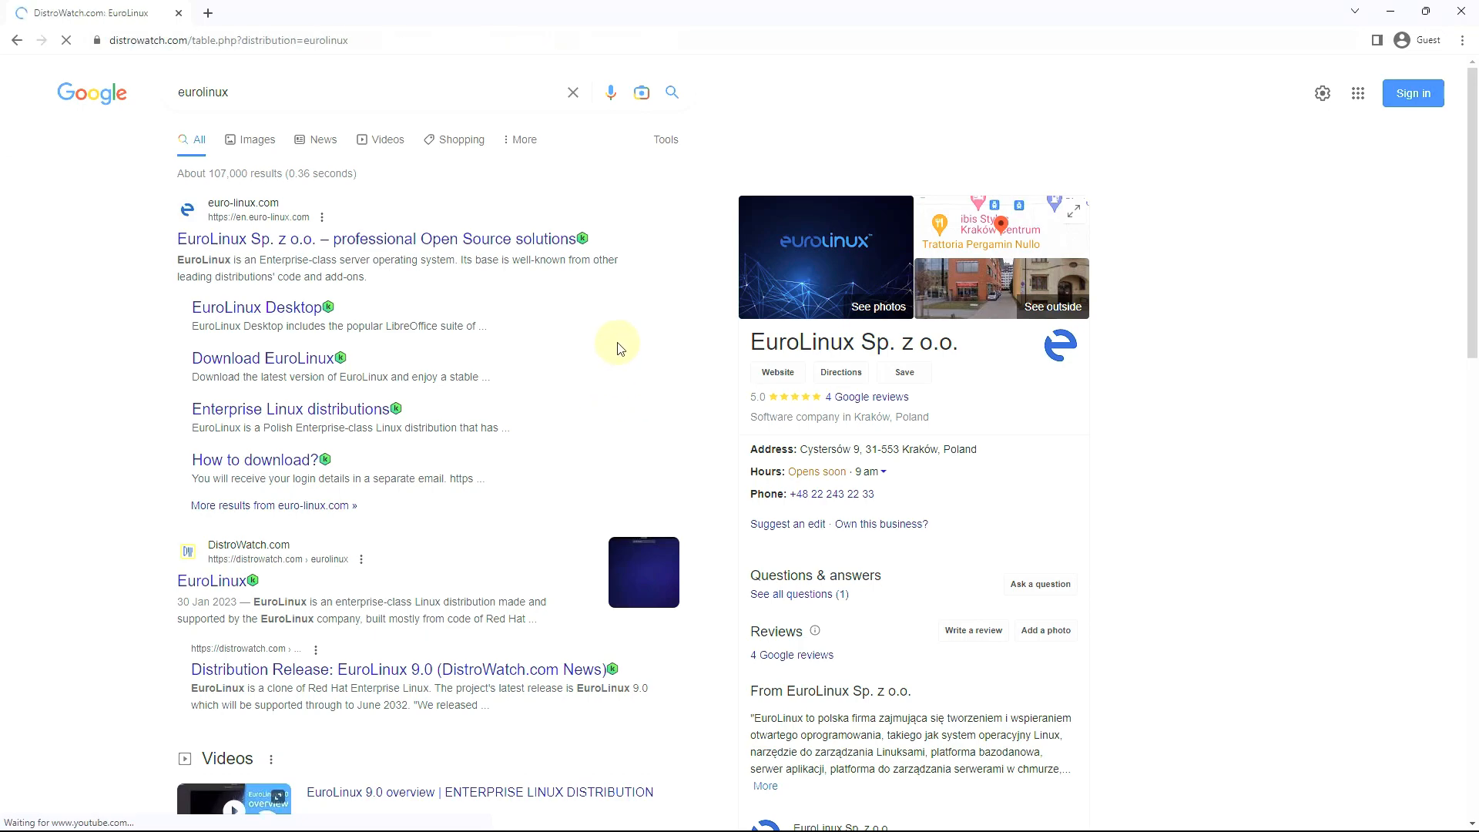
{"action": "scroll", "coordinate": [183, 545], "scroll_direction": "down", "scroll_amount": 7}
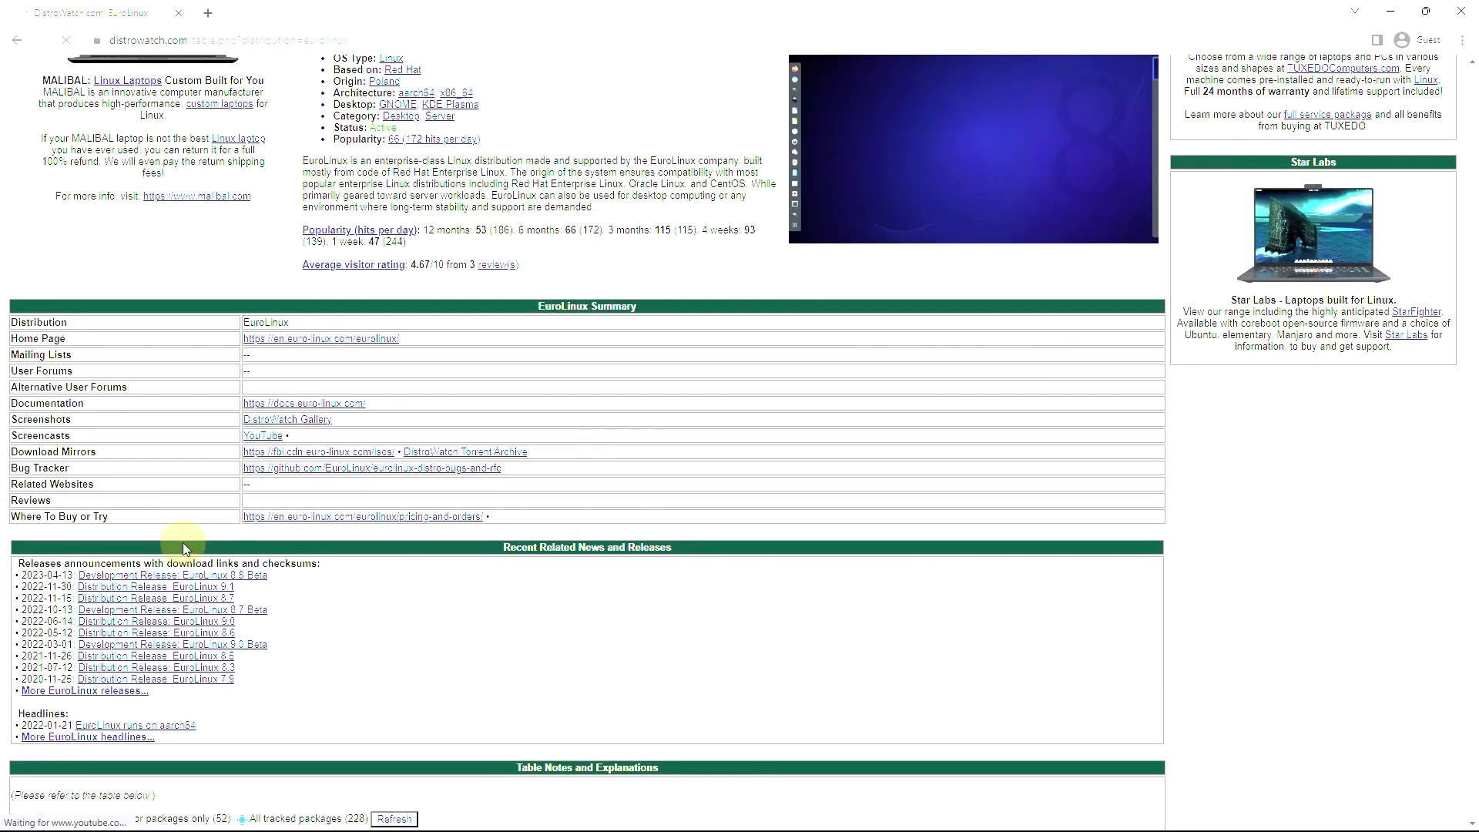
{"action": "left_click", "coordinate": [241, 345]}
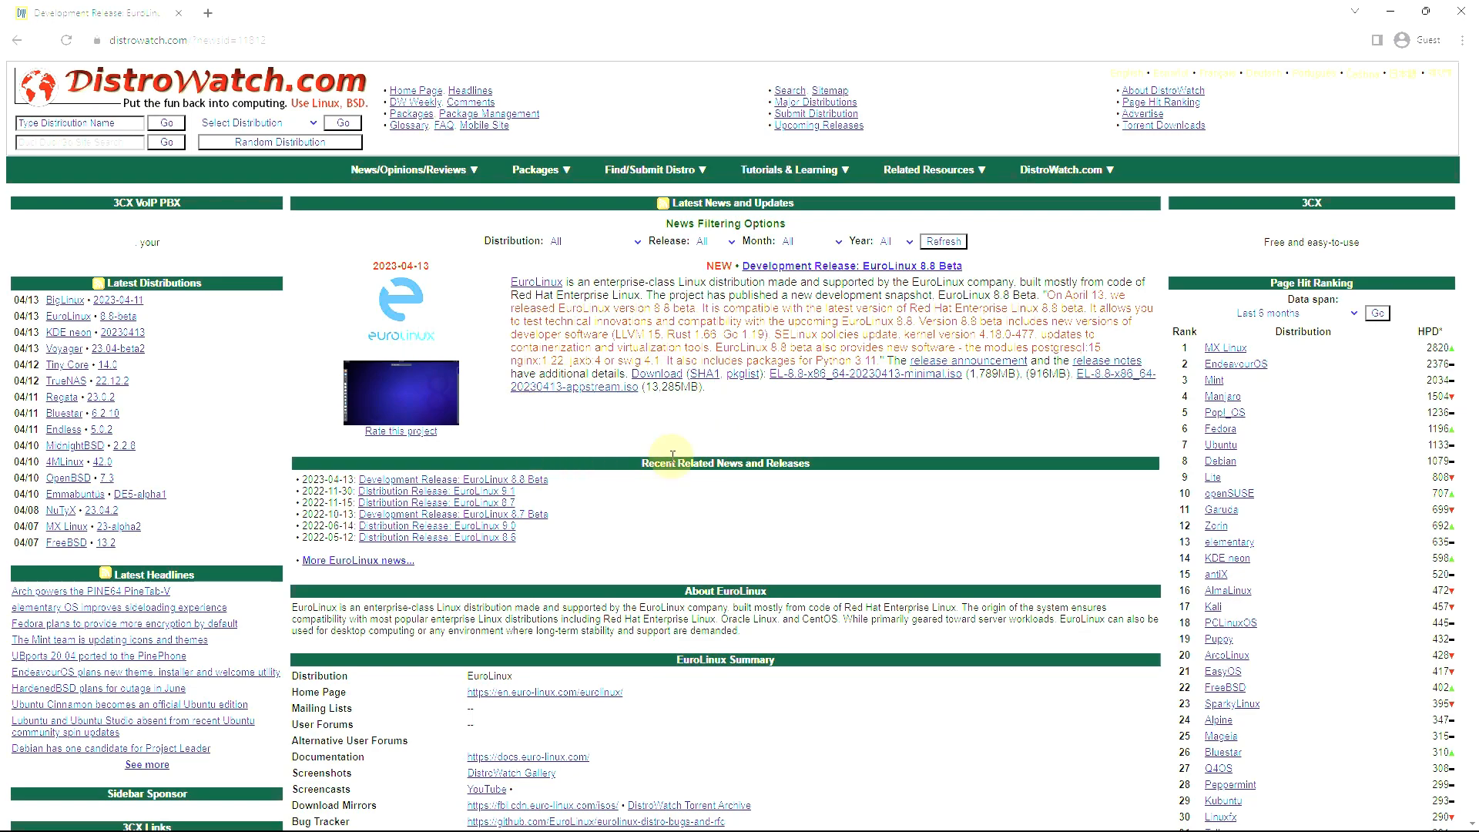
Start saving the EuroLinux 8.8 minimal ISO to Downloads, then cancel that download
{"action": "middle_click", "coordinate": [786, 380]}
{"action": "left_click", "coordinate": [312, 23]}
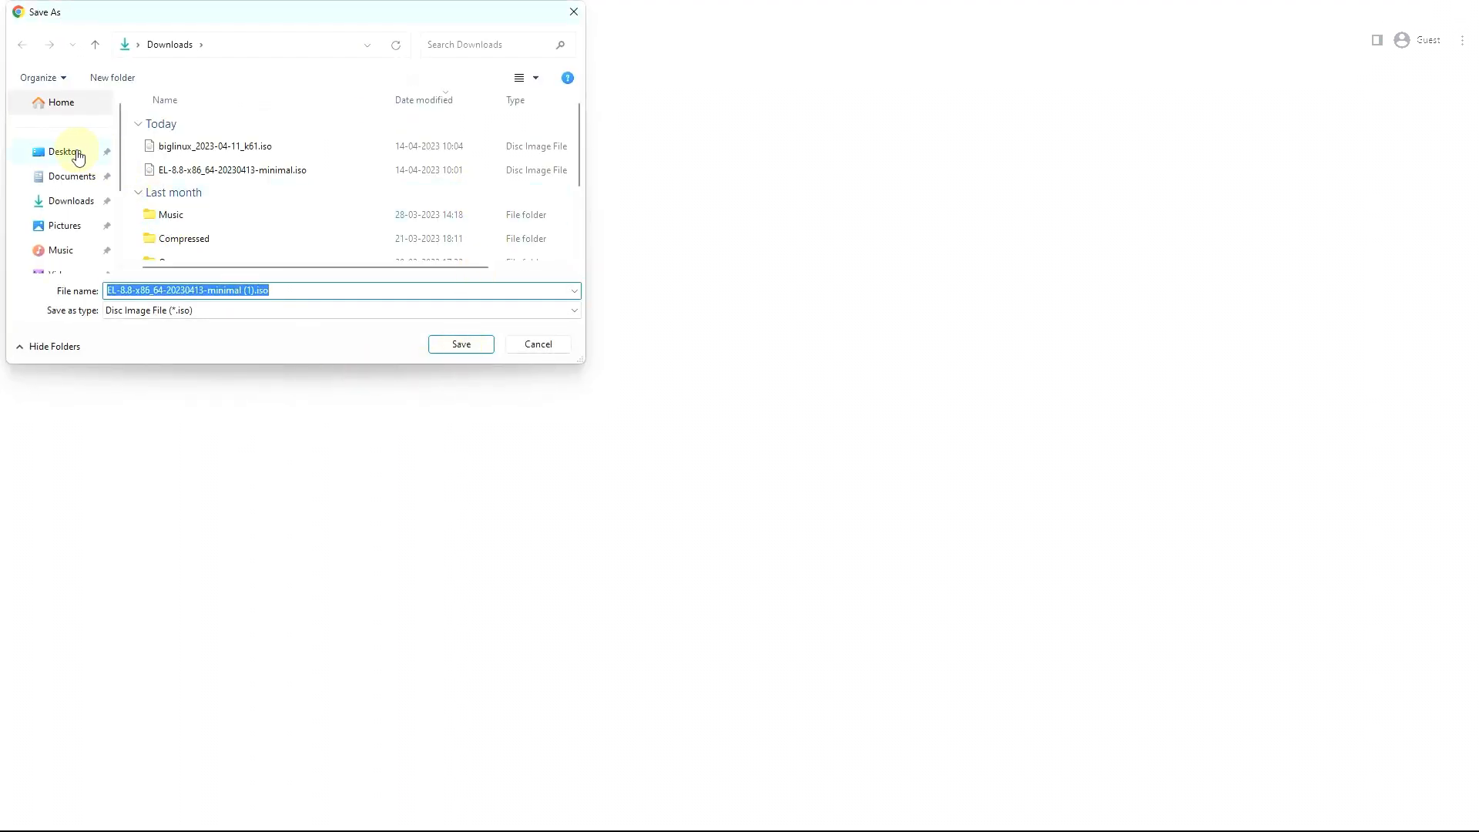
{"action": "left_click", "coordinate": [457, 346]}
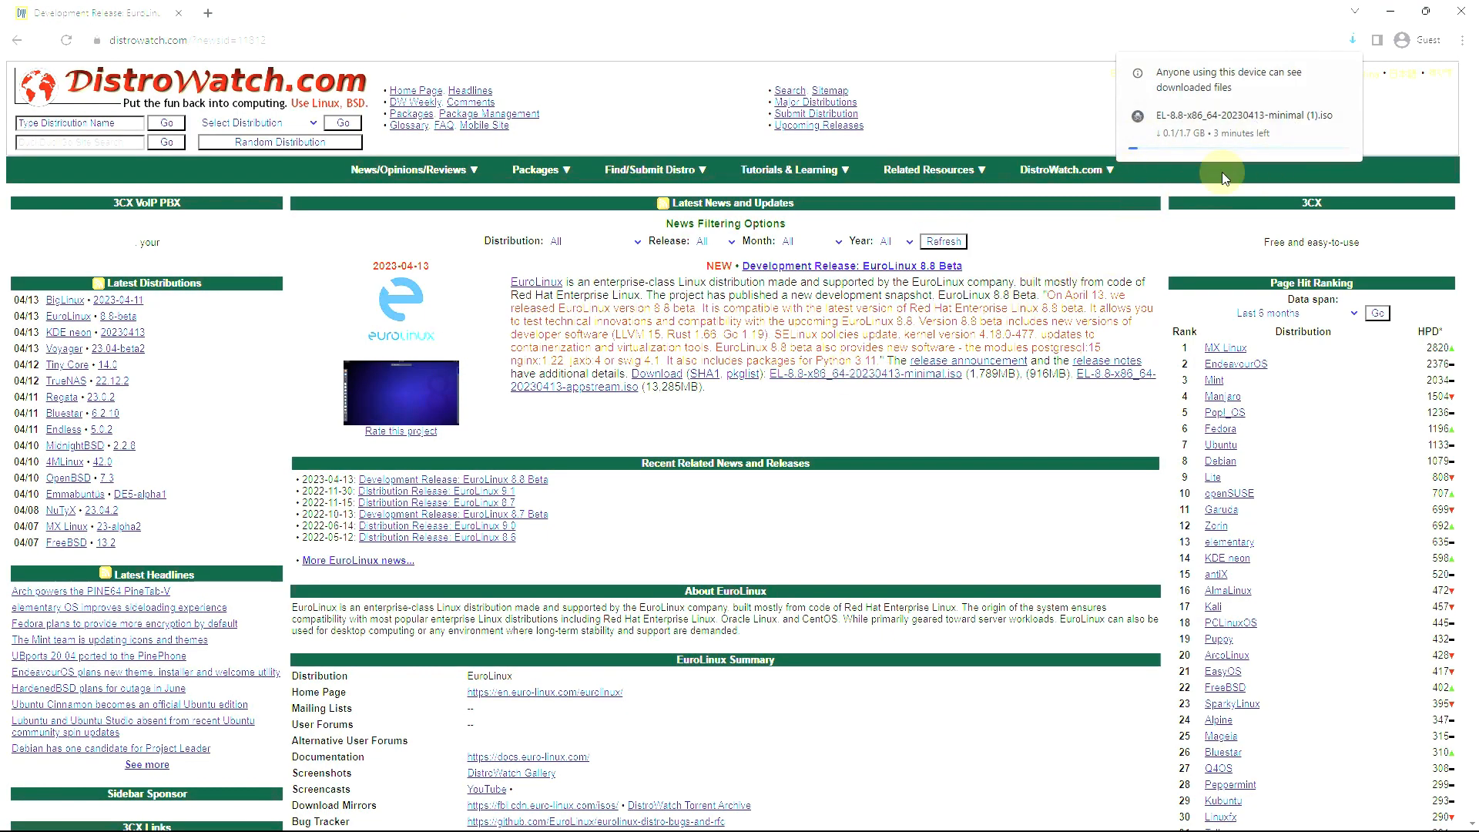
{"action": "mouse_move", "coordinate": [1225, 130]}
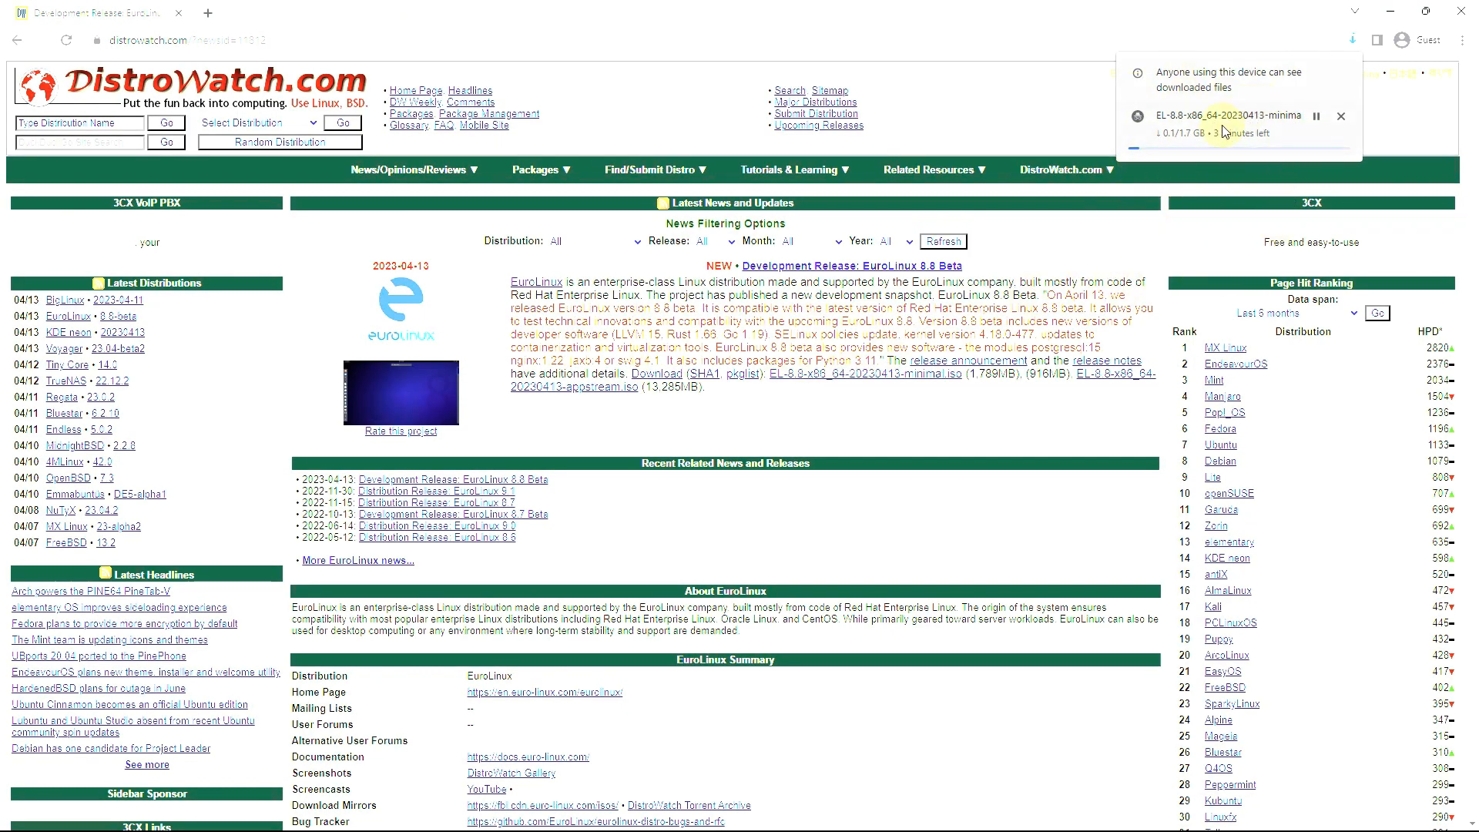
{"action": "left_click", "coordinate": [1341, 117]}
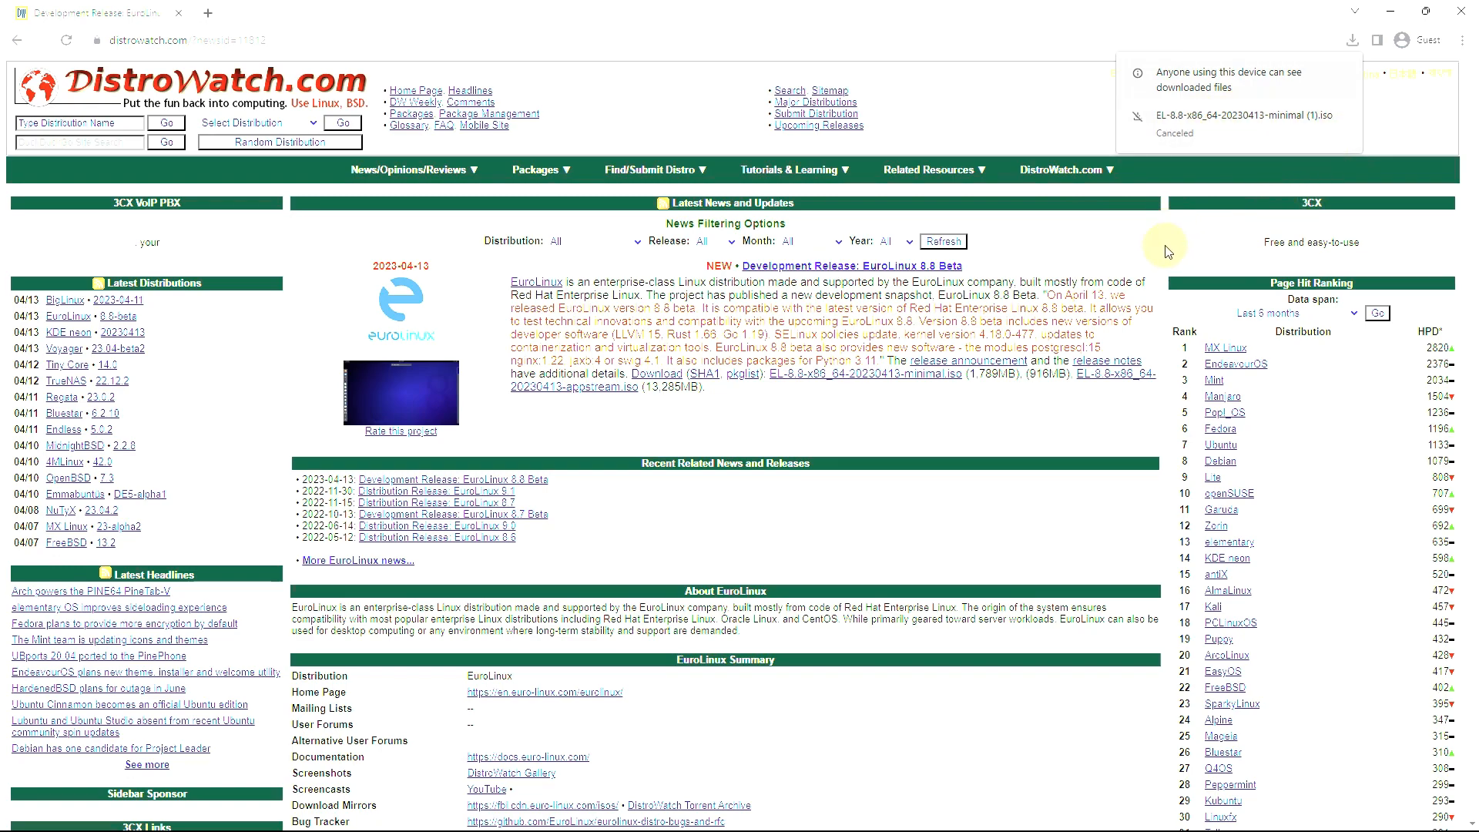
Start saving the appstream ISO to Downloads, cancel it, and open a new blank tab
{"action": "right_click", "coordinate": [628, 387]}
{"action": "left_click", "coordinate": [666, 408]}
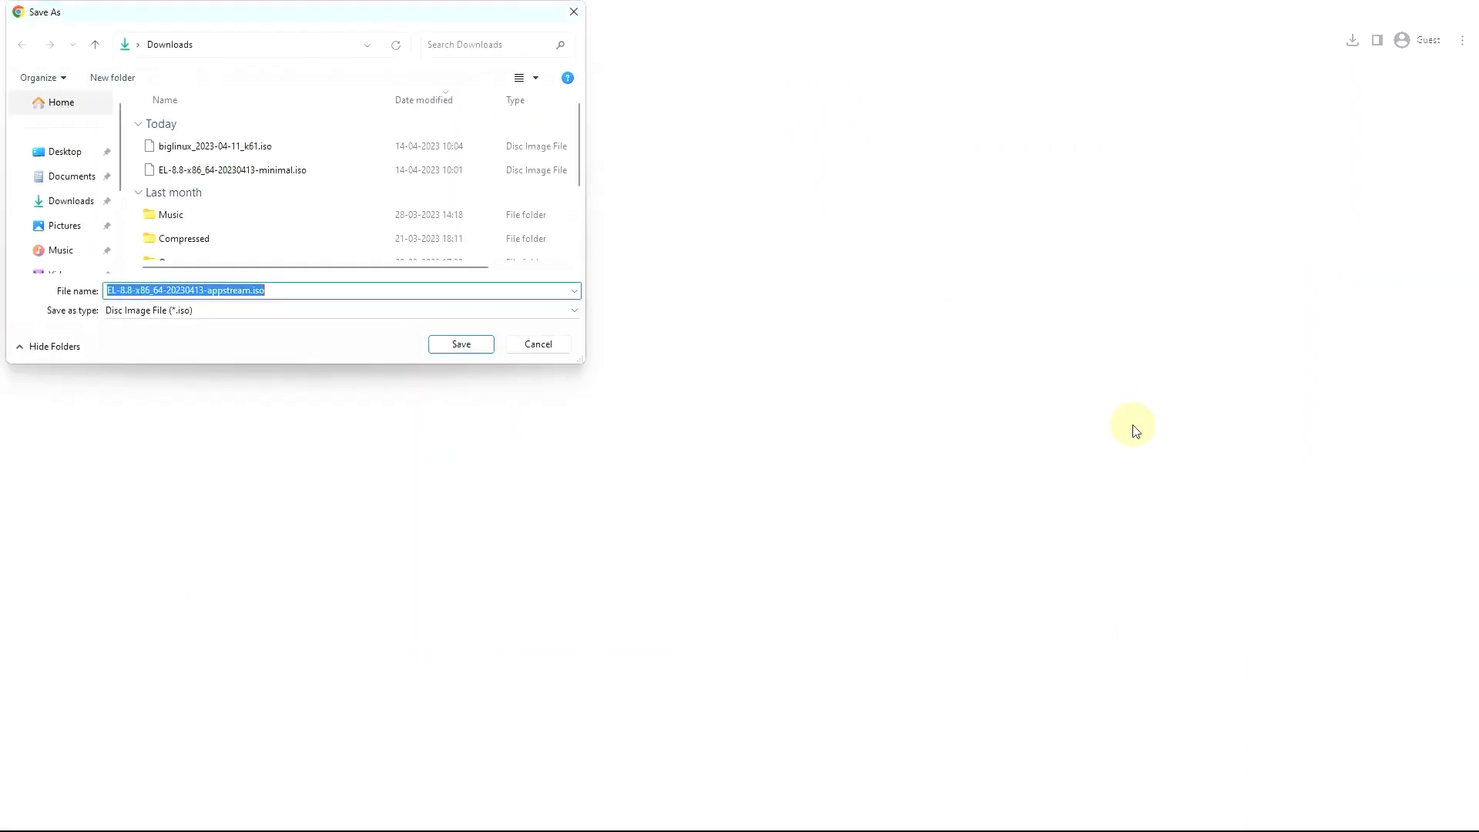
{"action": "left_click", "coordinate": [448, 351]}
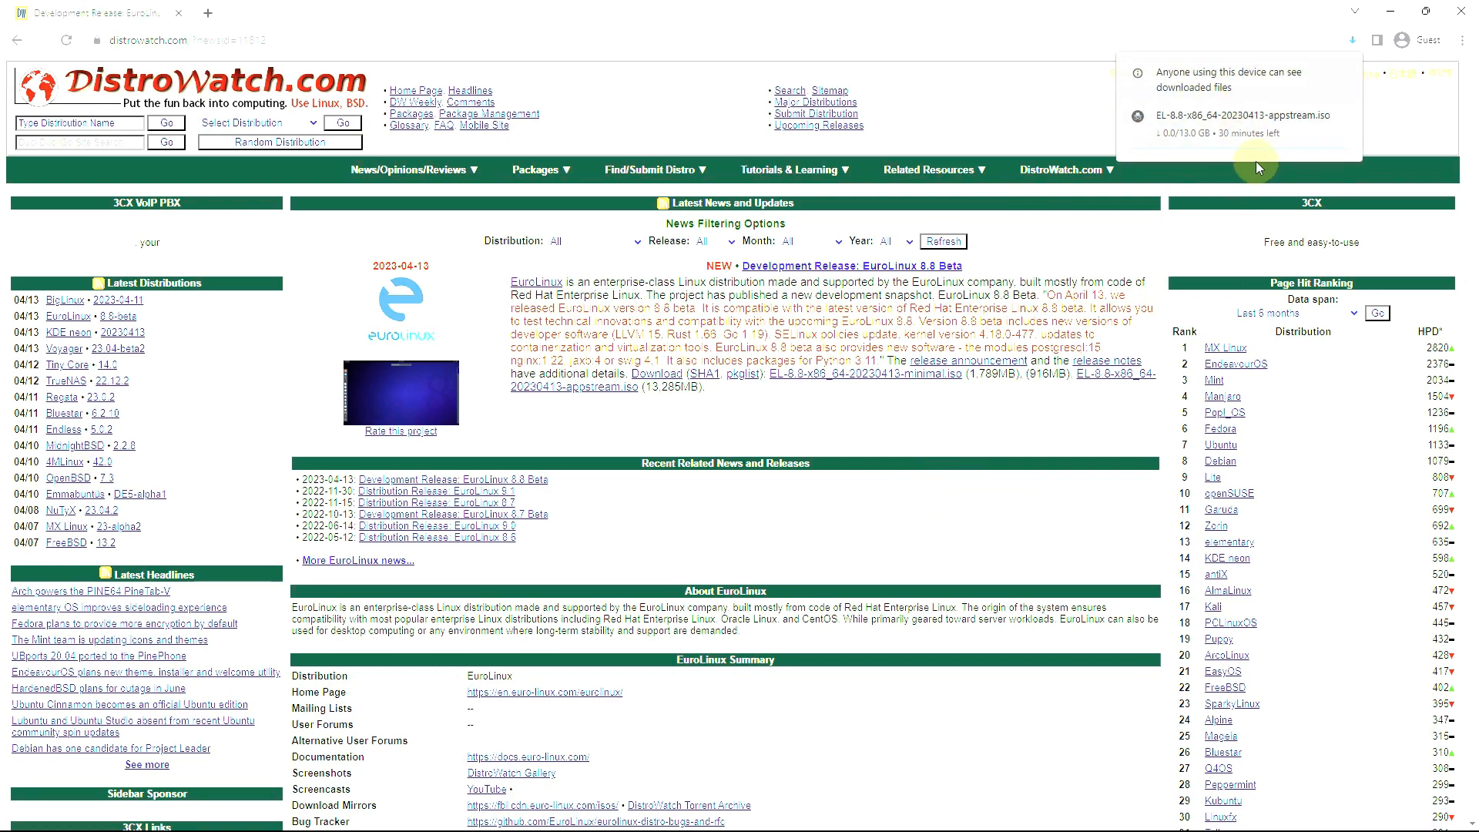
{"action": "left_click", "coordinate": [1337, 120]}
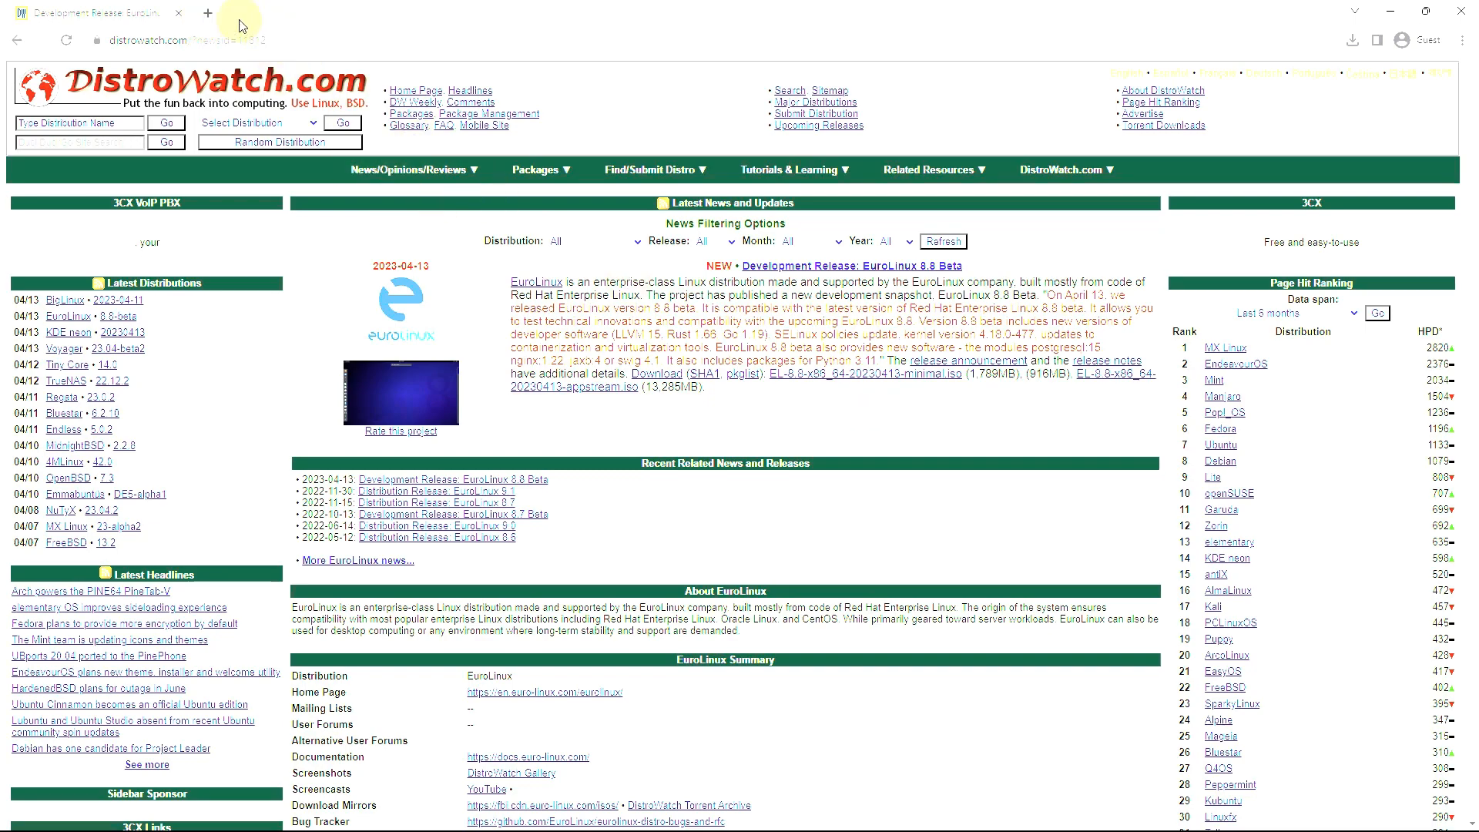
{"action": "left_click", "coordinate": [207, 13]}
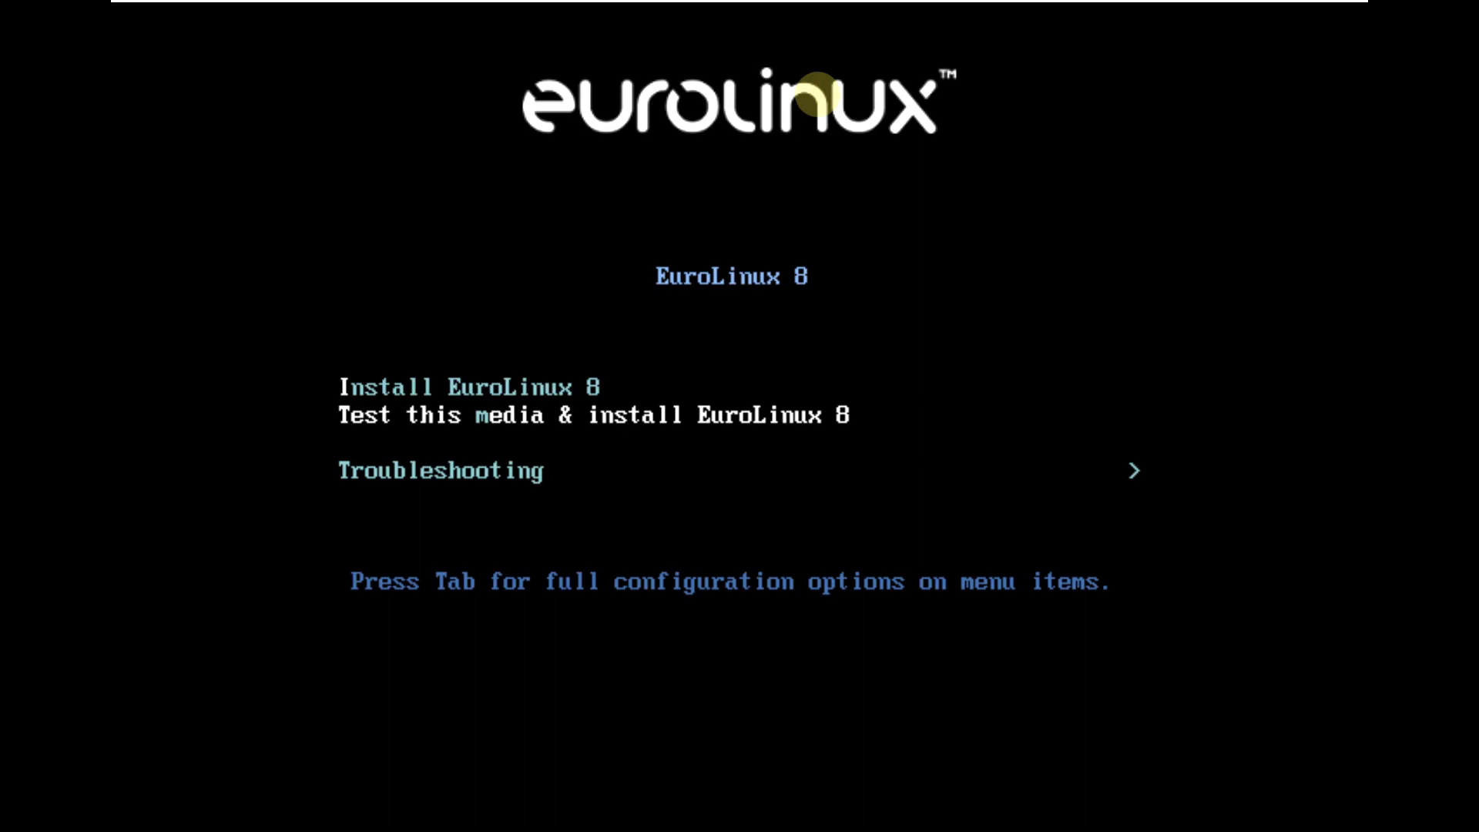
Highlight Install EuroLinux 8 in the boot menu and launch the installation
{"action": "key", "text": "Down"}
{"action": "key", "text": "Up"}
{"action": "key", "text": "Up"}
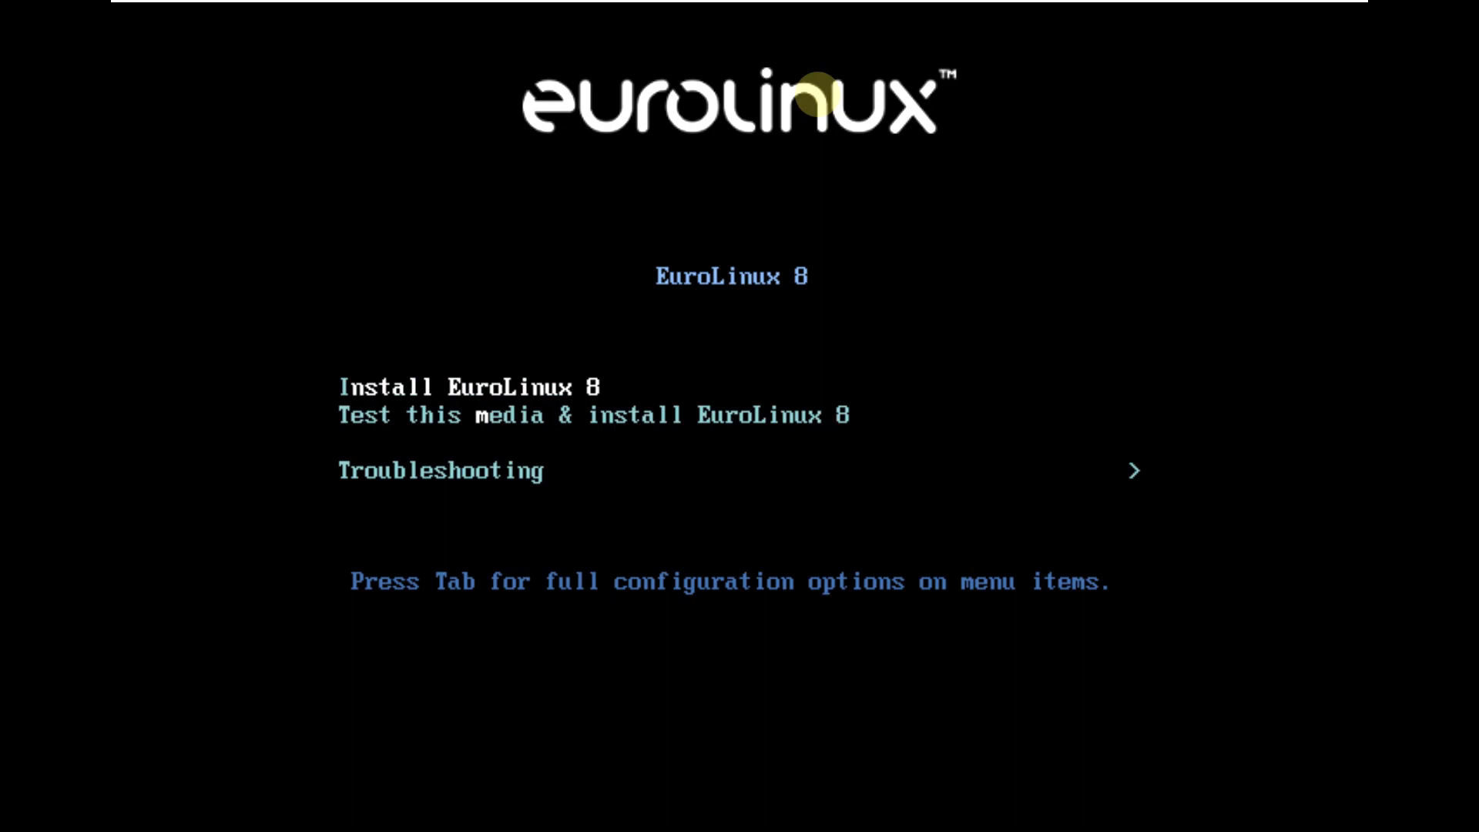
{"action": "key", "text": "Down"}
{"action": "key", "text": "Down"}
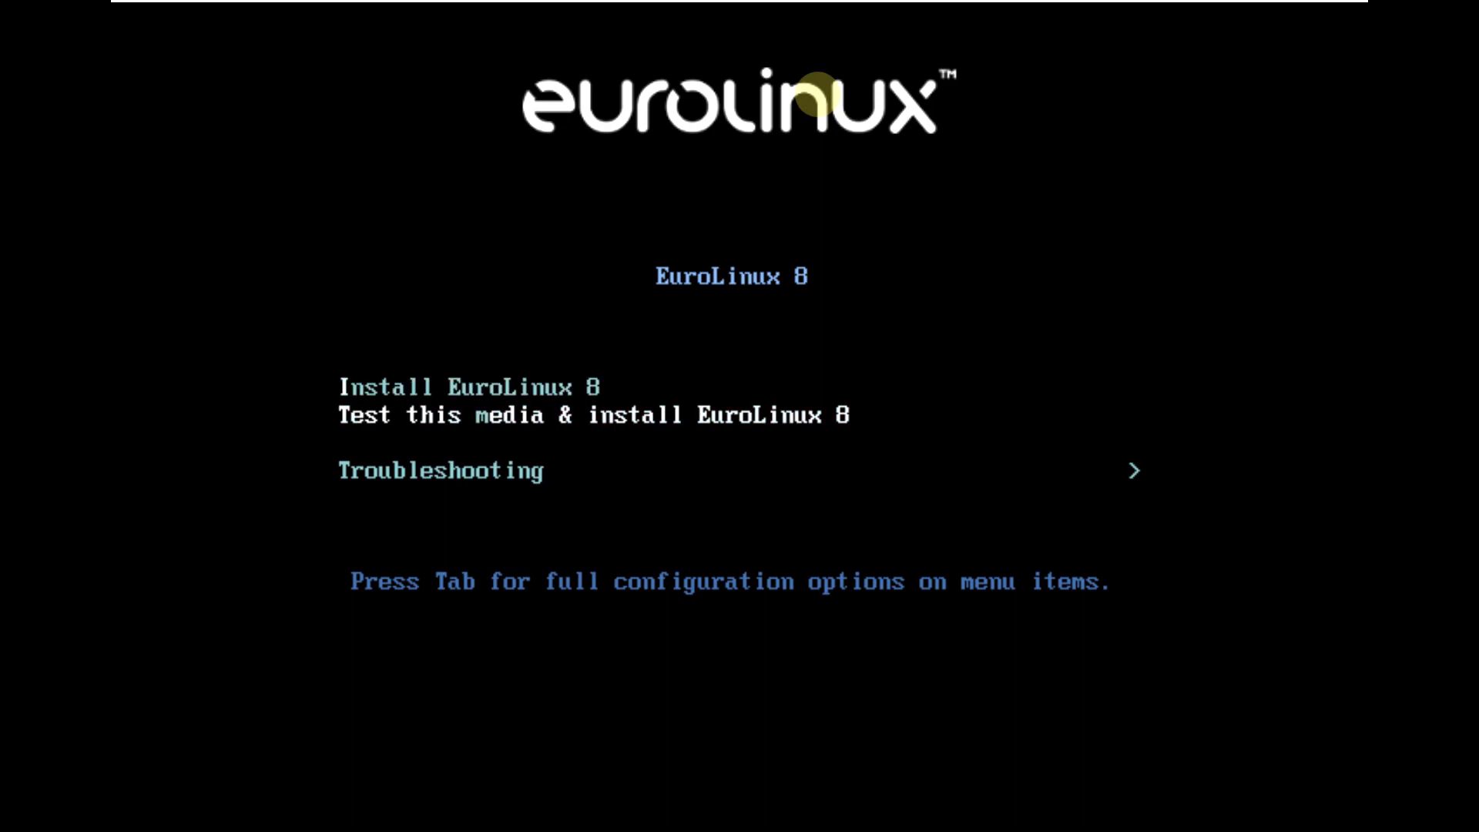
{"action": "key", "text": "Up"}
{"action": "key", "text": "Up"}
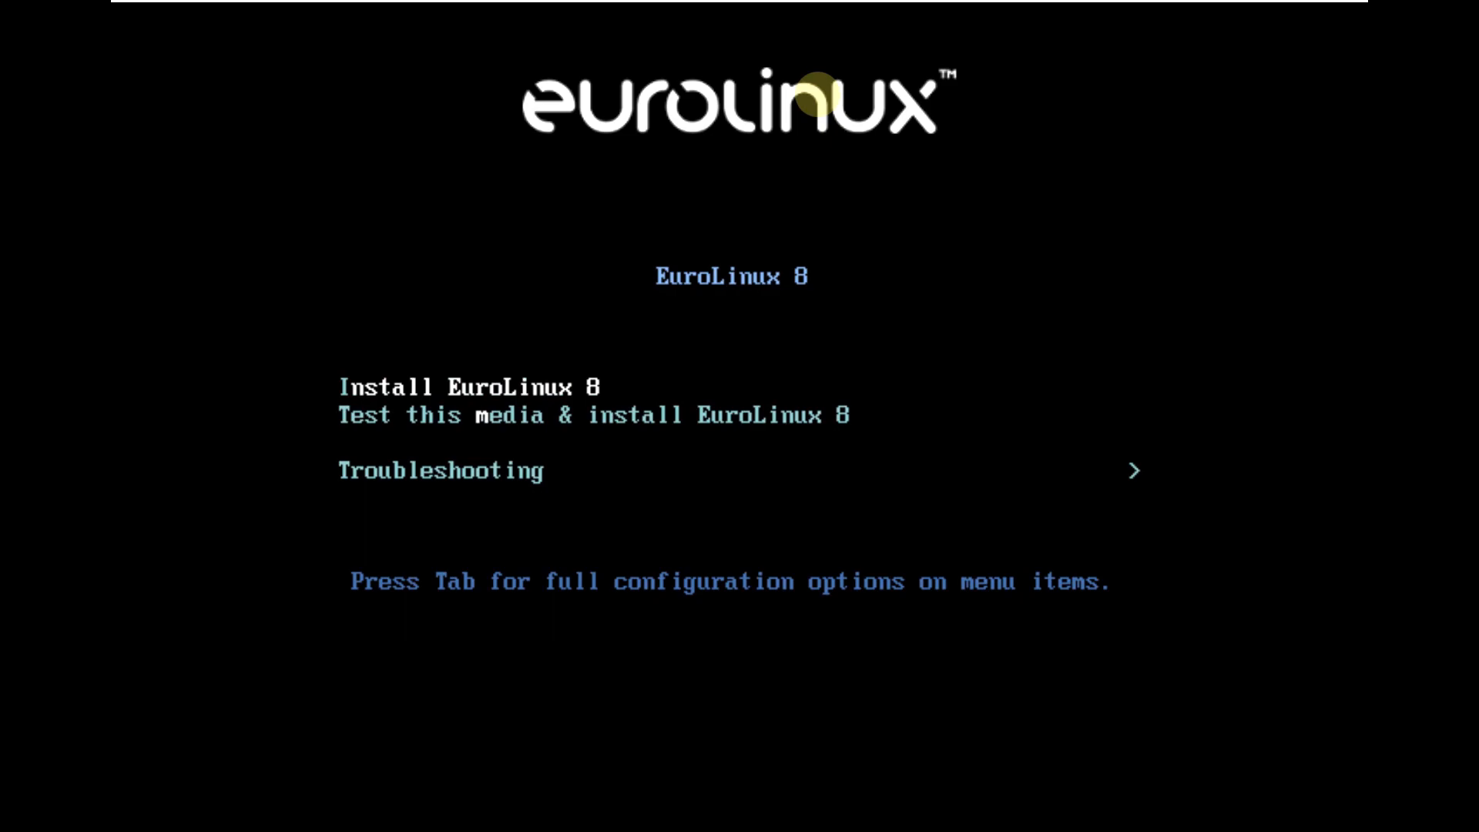
{"action": "key", "text": "Down"}
{"action": "key", "text": "Down"}
{"action": "key", "text": "Up"}
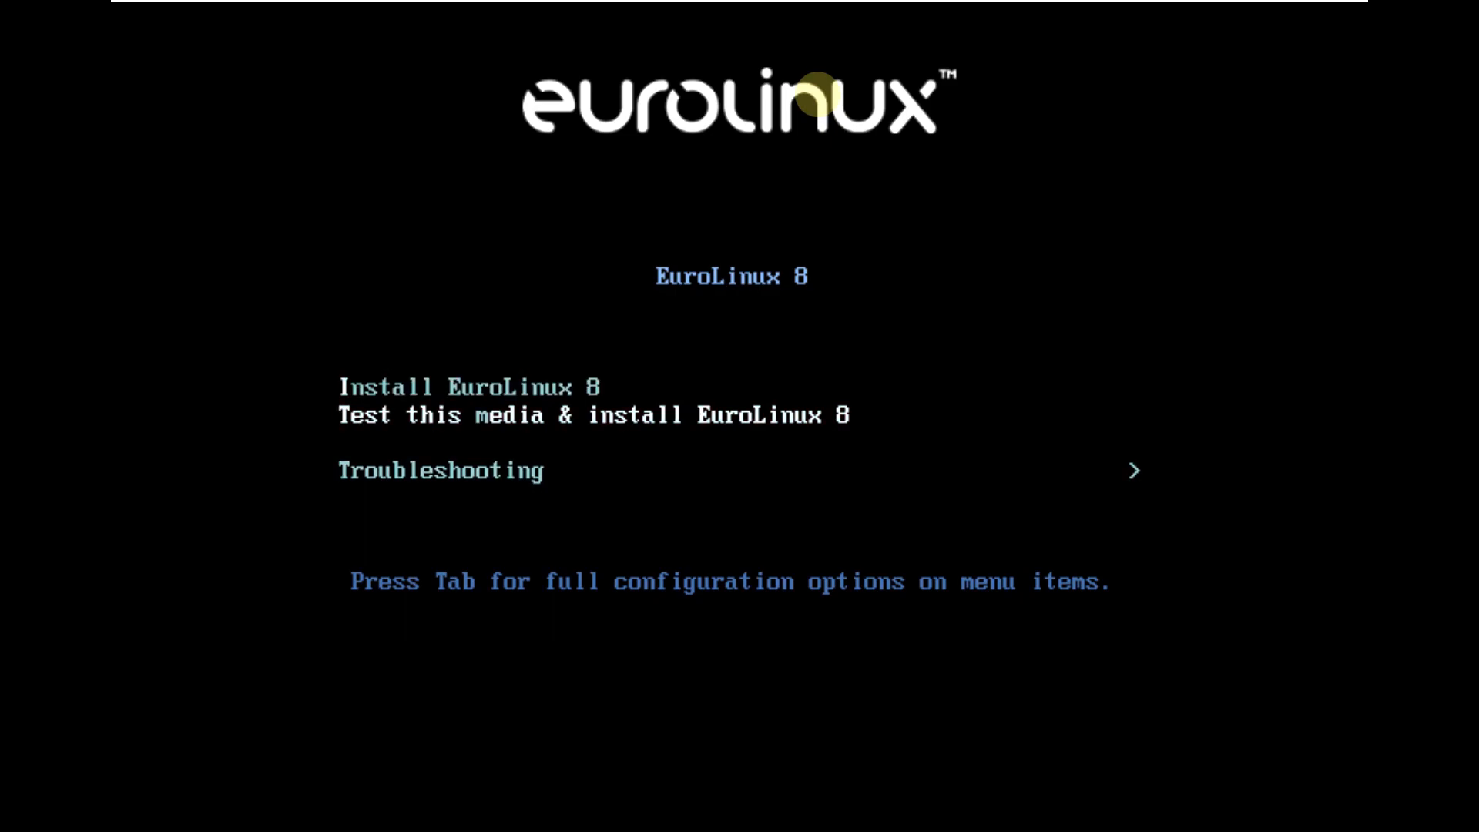
{"action": "key", "text": "Up"}
{"action": "key", "text": "Return"}
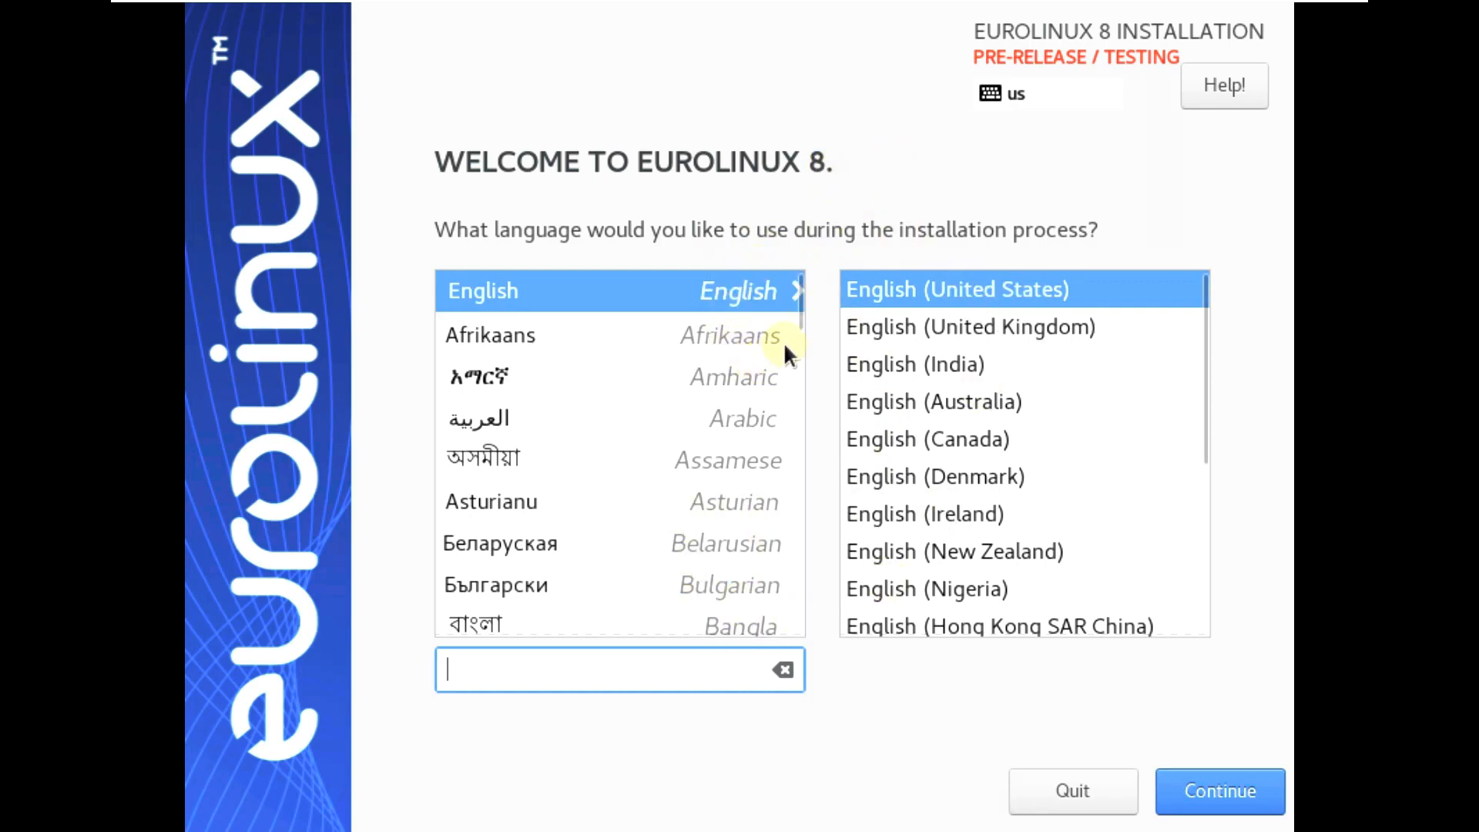
Browse the language lists, keep English (United States) and continue
{"action": "mouse_move", "coordinate": [796, 320]}
{"action": "left_mouse_down"}
{"action": "mouse_move", "coordinate": [806, 442]}
{"action": "mouse_move", "coordinate": [808, 294]}
{"action": "left_mouse_up"}
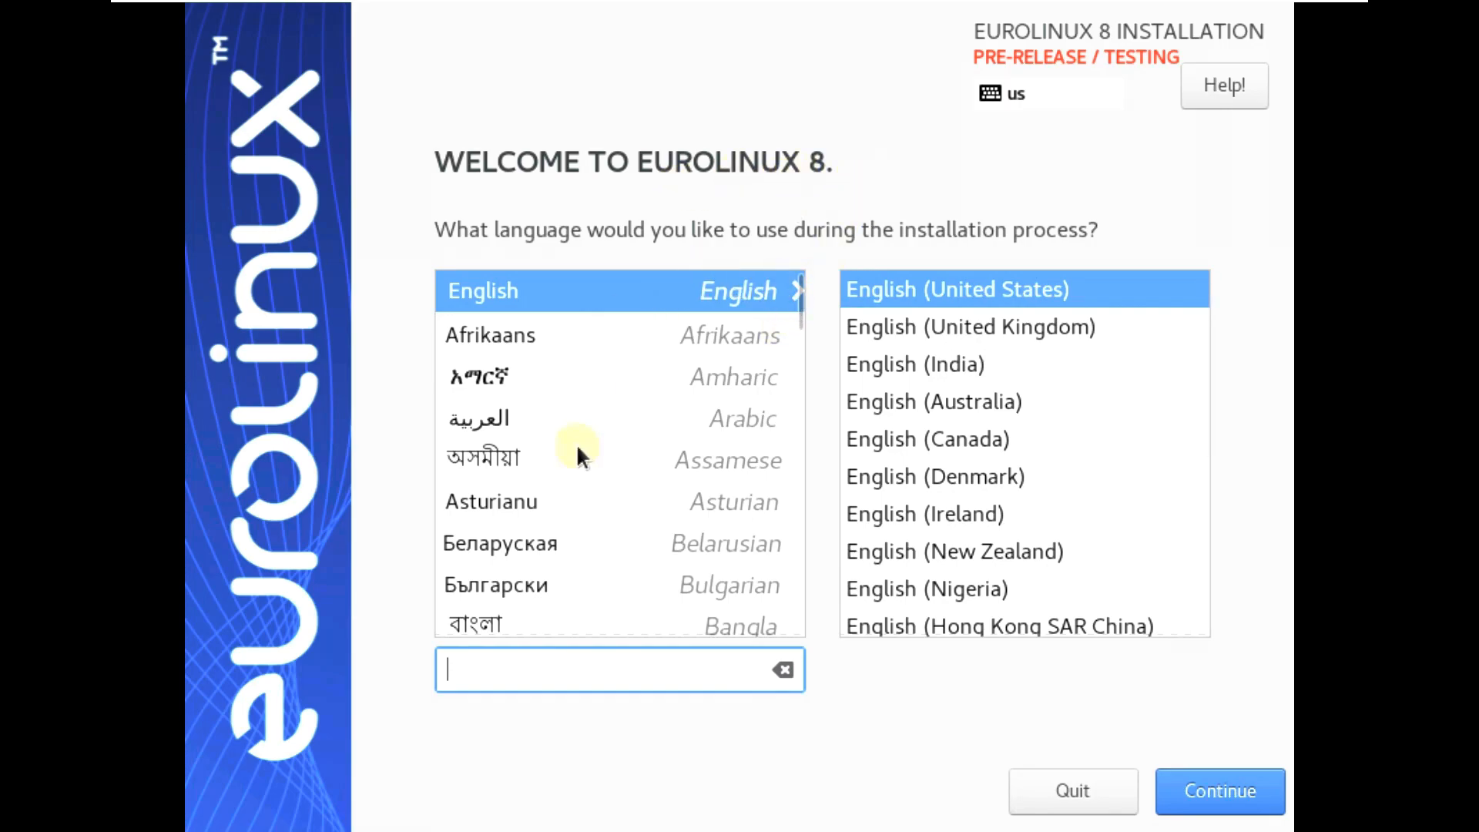
{"action": "scroll", "coordinate": [793, 320], "scroll_direction": "down", "scroll_amount": 8}
{"action": "left_click_drag", "start_coordinate": [798, 480], "coordinate": [800, 269]}
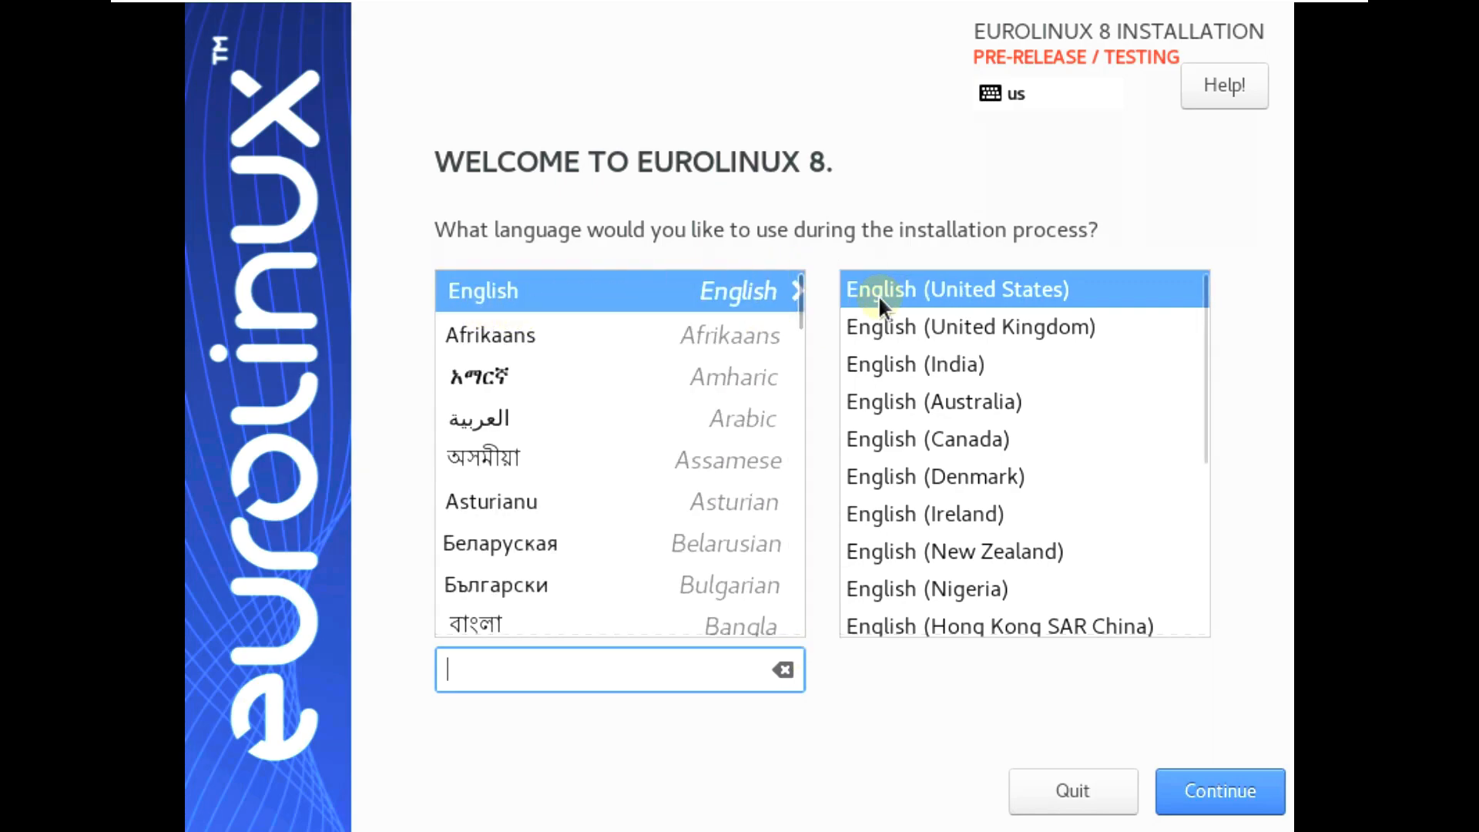
{"action": "left_click_drag", "start_coordinate": [1202, 348], "coordinate": [1203, 555]}
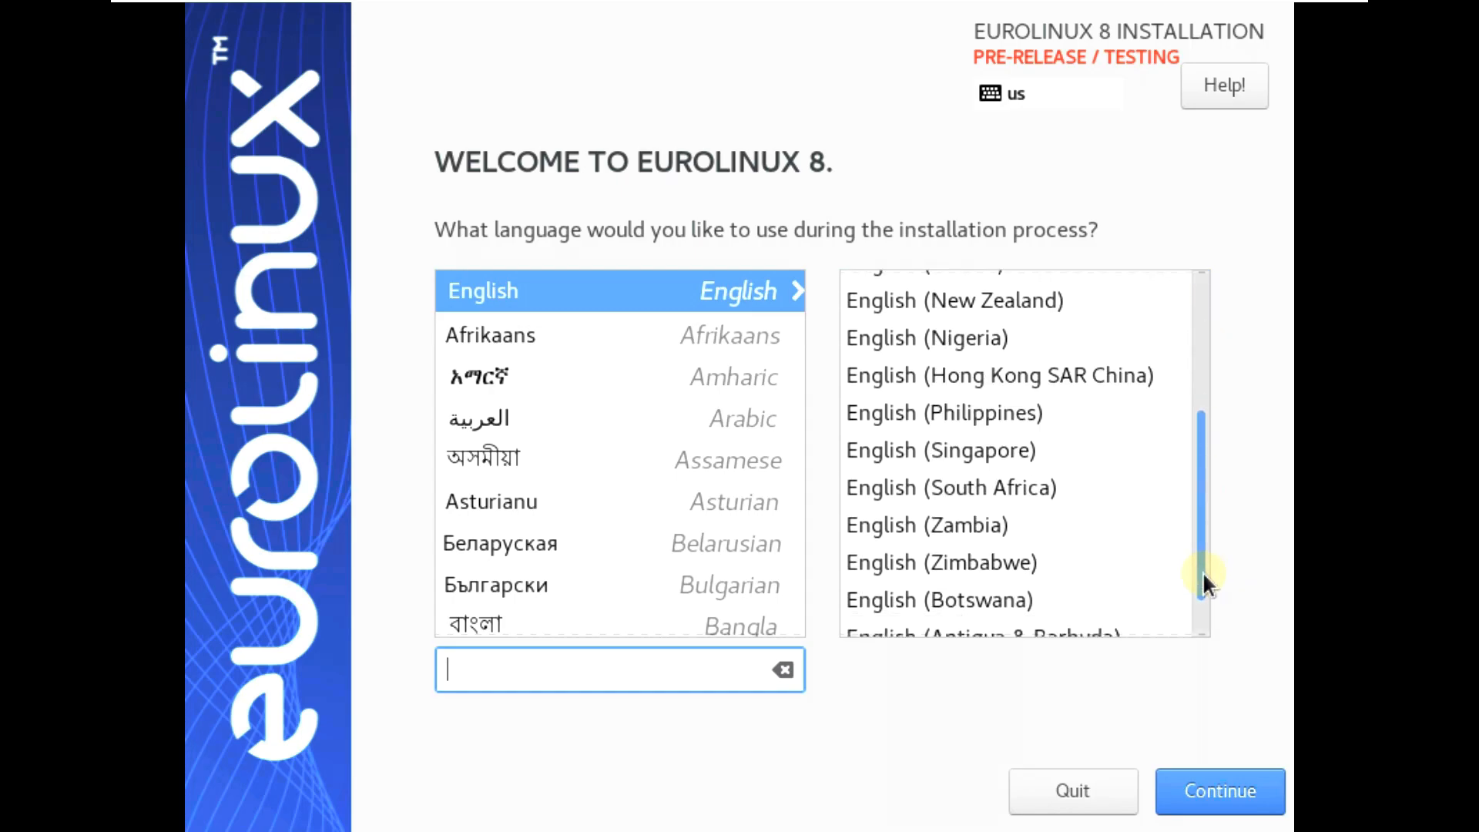
{"action": "left_click", "coordinate": [1199, 271]}
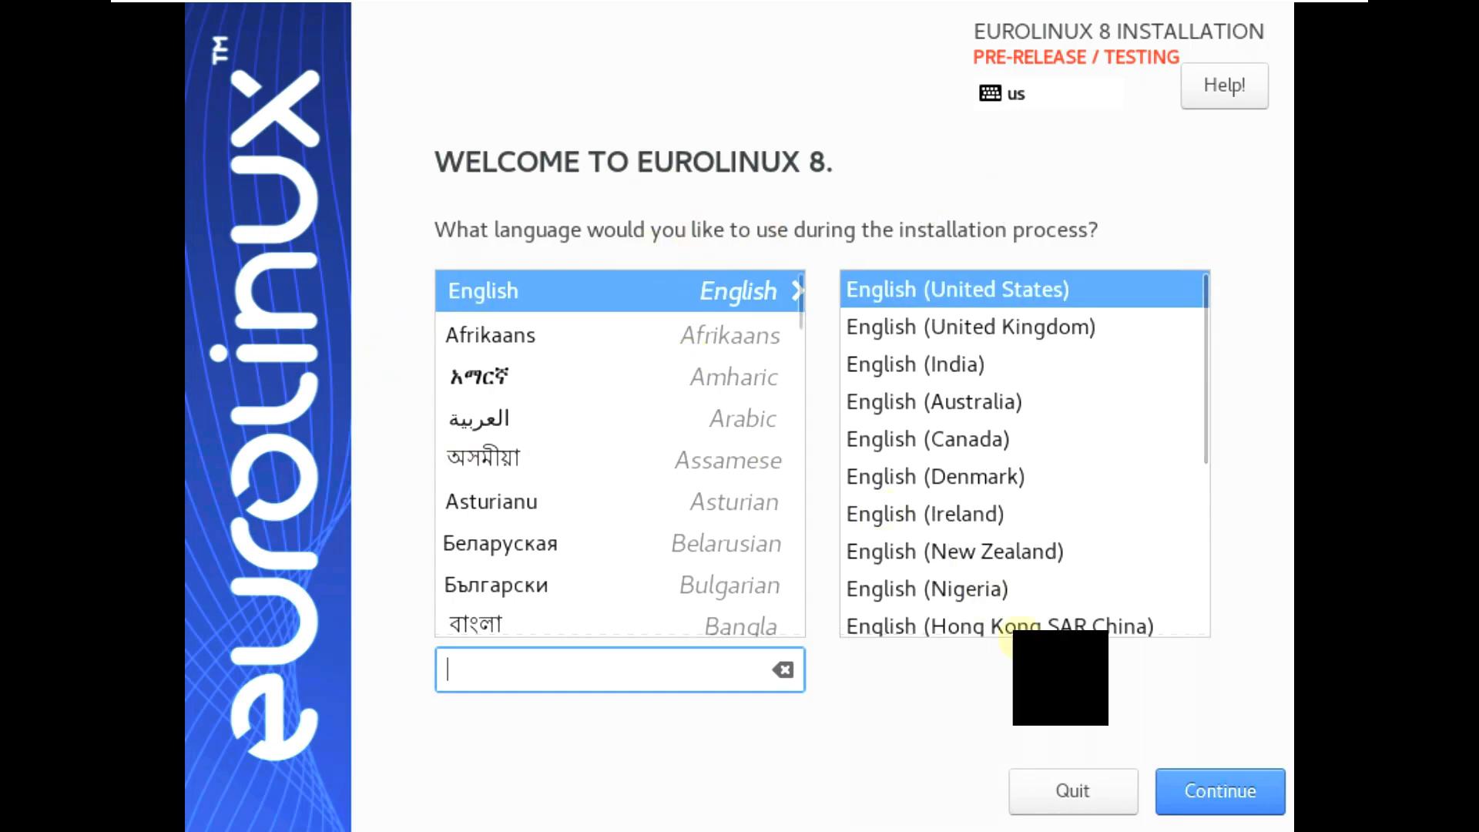
{"action": "left_click", "coordinate": [1218, 789]}
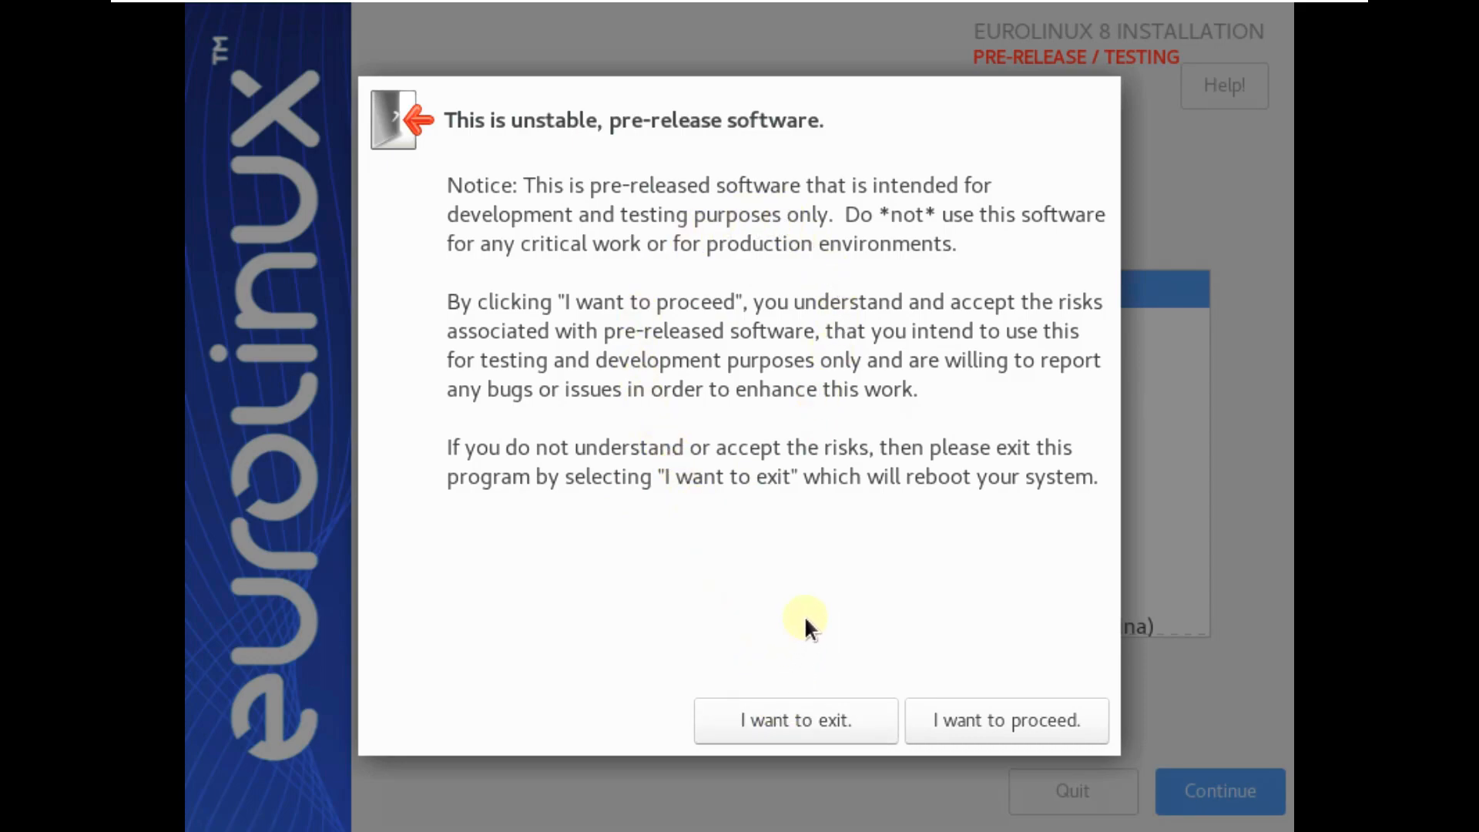
Choose 'I want to proceed.' on the pre-release software warning
{"action": "left_click", "coordinate": [980, 721]}
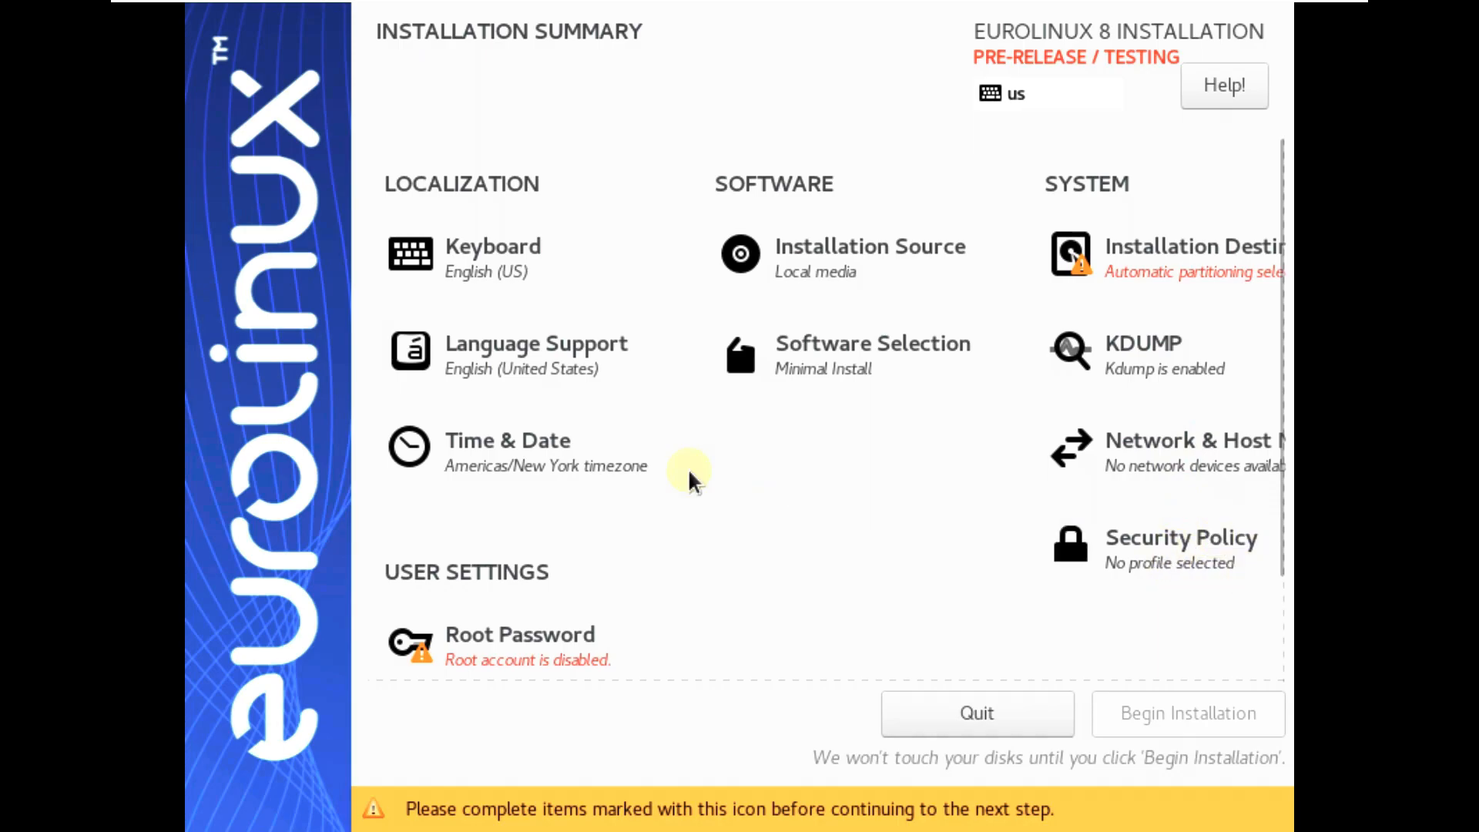
Scroll the Installation Summary and open Installation Destination under SYSTEM
{"action": "scroll", "coordinate": [832, 469], "scroll_direction": "down", "scroll_amount": 3}
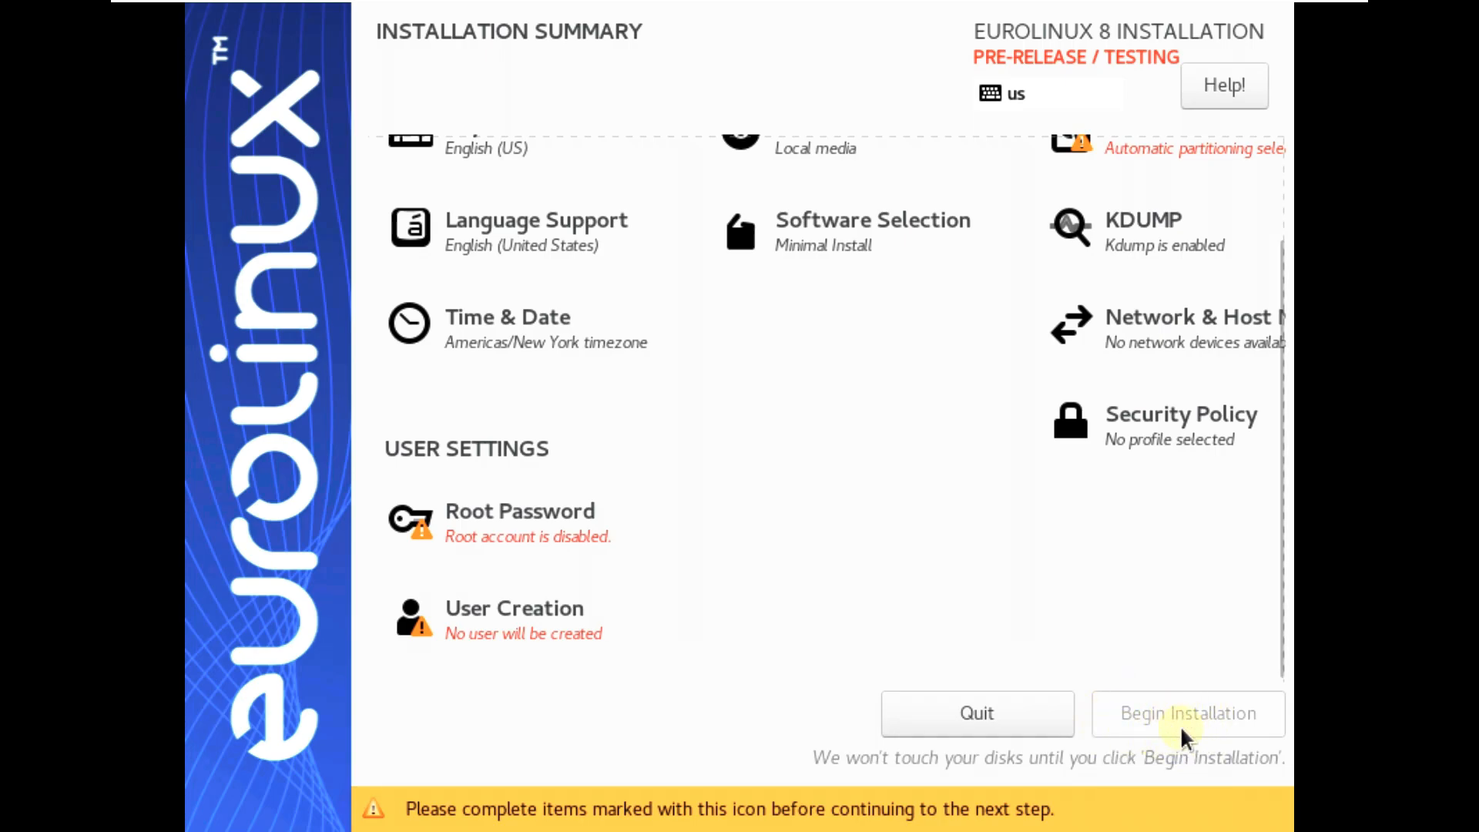
{"action": "scroll", "coordinate": [875, 493], "scroll_direction": "up", "scroll_amount": 3}
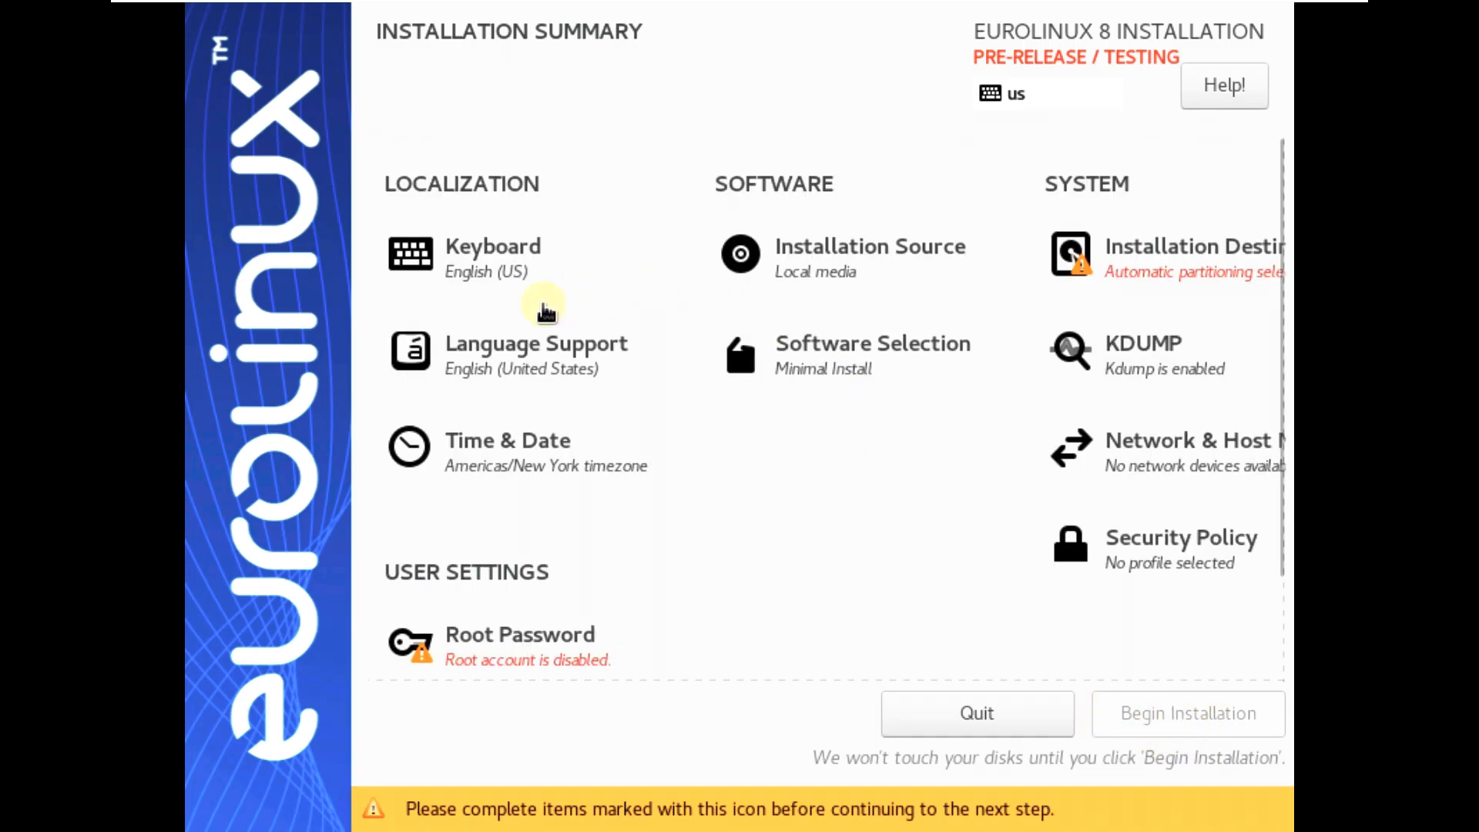
{"action": "left_click", "coordinate": [1066, 262]}
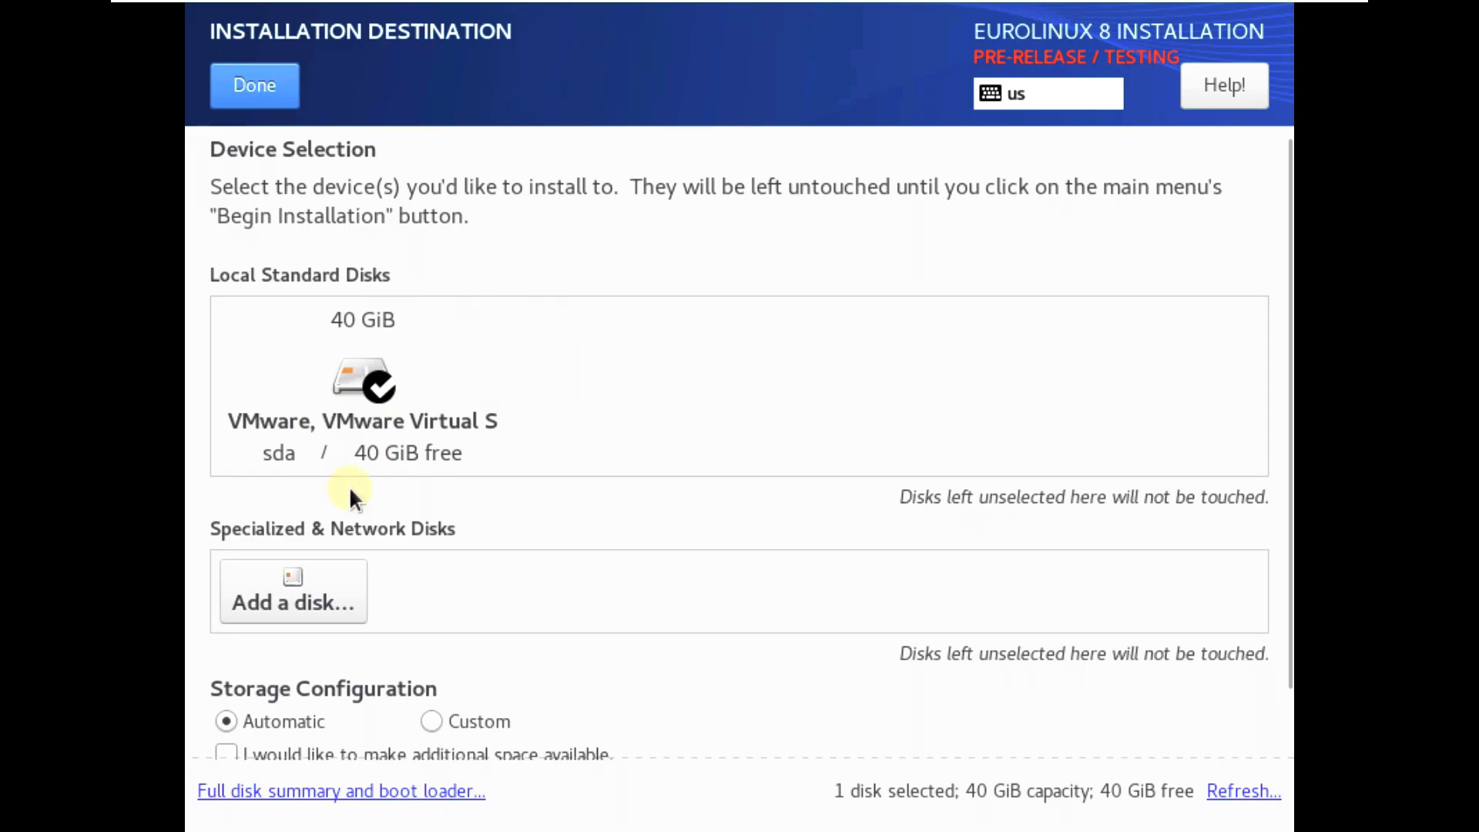
Keep Automatic storage configuration for the 40 GiB sda disk and confirm with Done
{"action": "left_click_drag", "start_coordinate": [1286, 347], "coordinate": [1283, 525]}
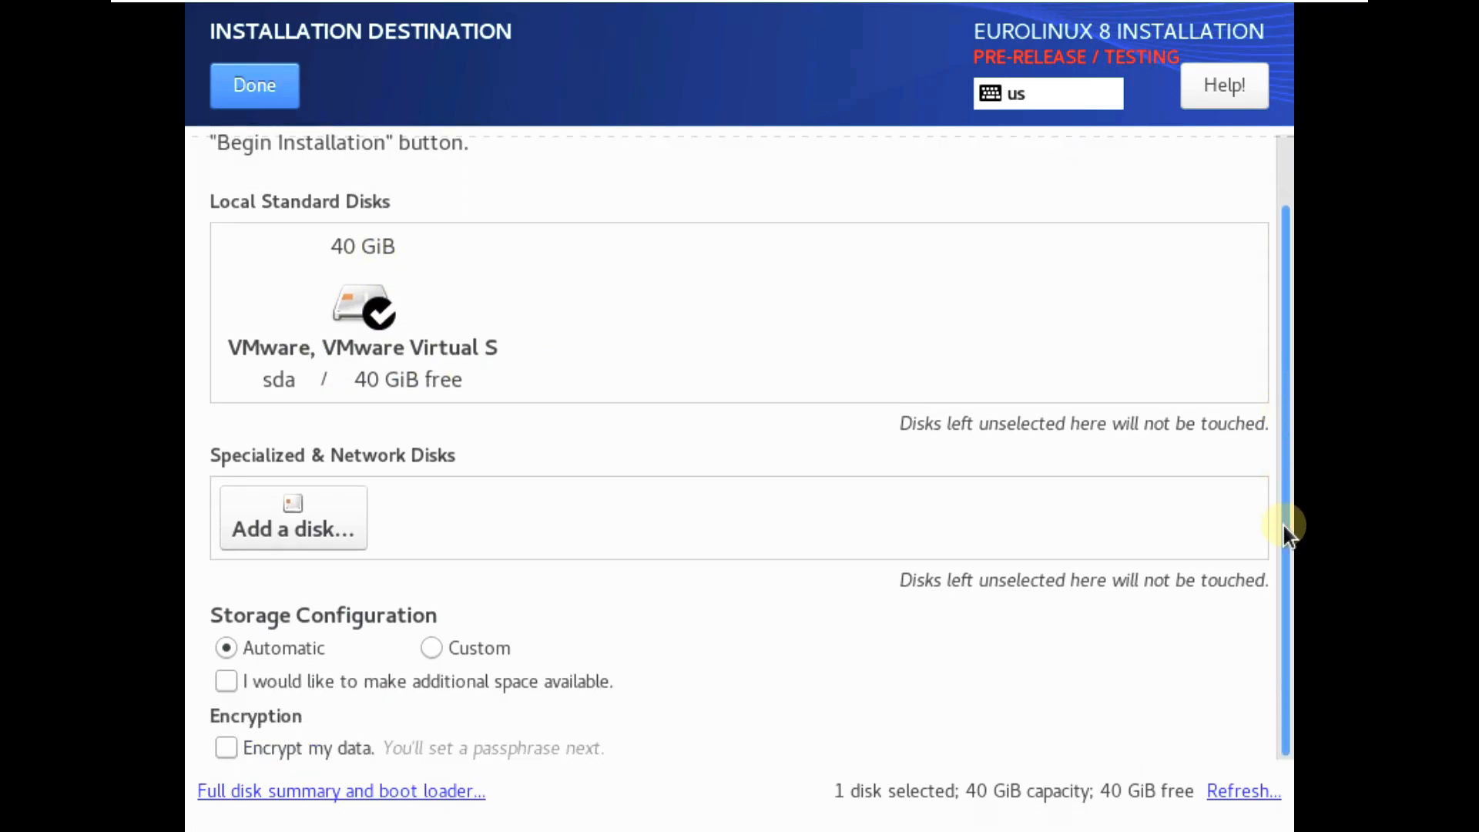
{"action": "left_click", "coordinate": [260, 107]}
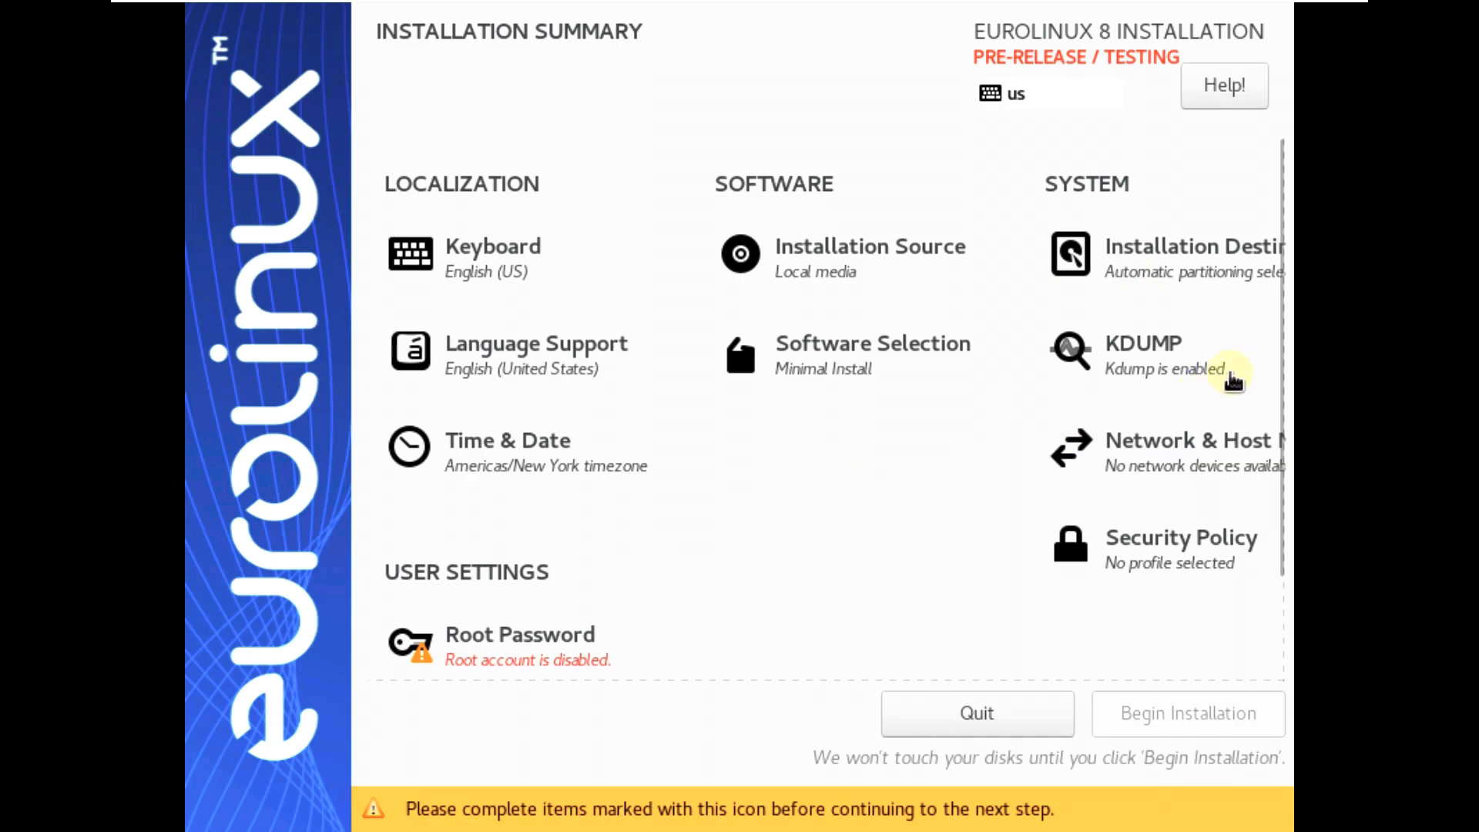
{"action": "left_click_drag", "start_coordinate": [1284, 380], "coordinate": [1290, 512]}
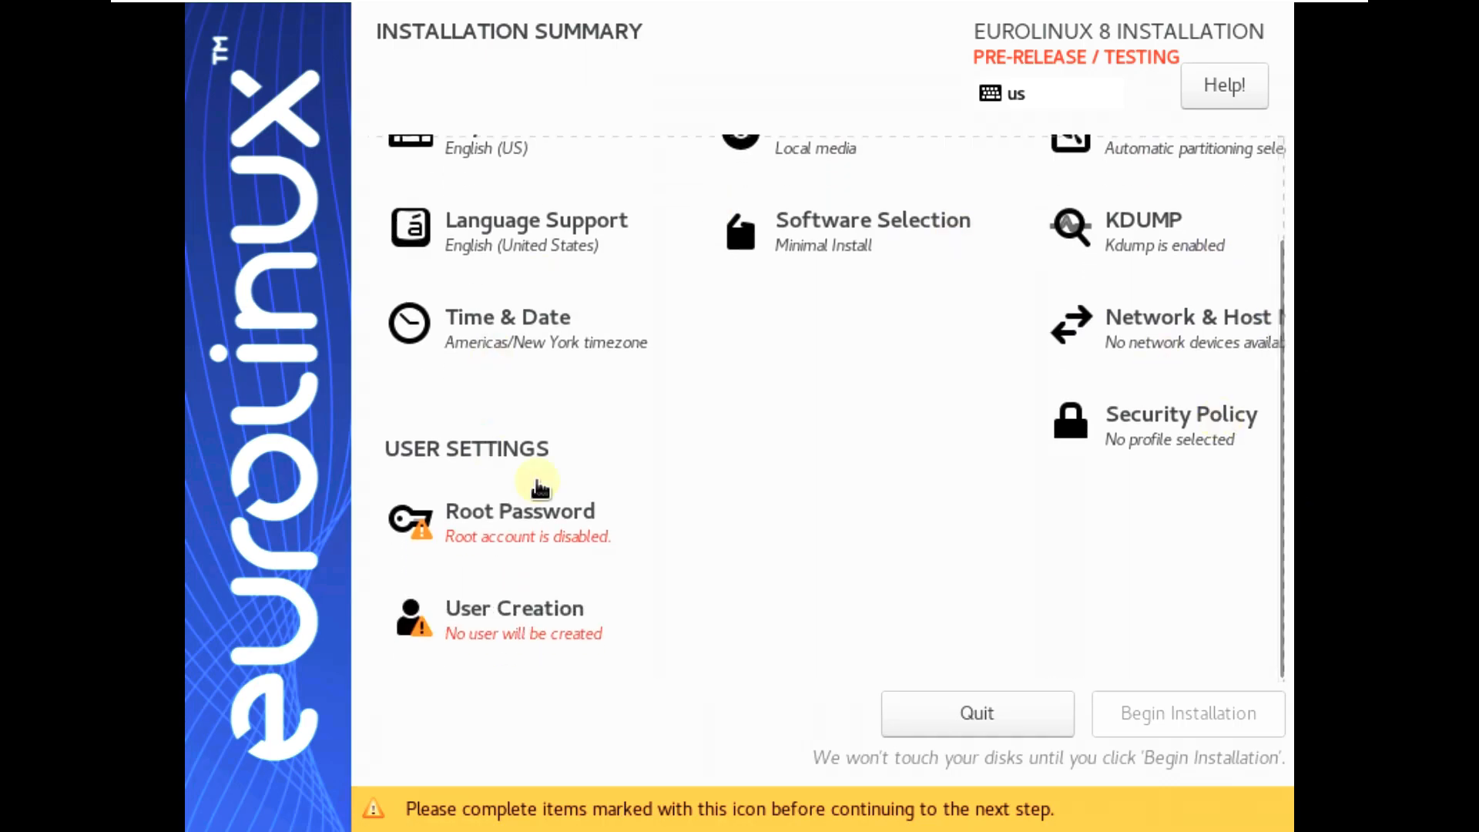
{"action": "left_click", "coordinate": [831, 248]}
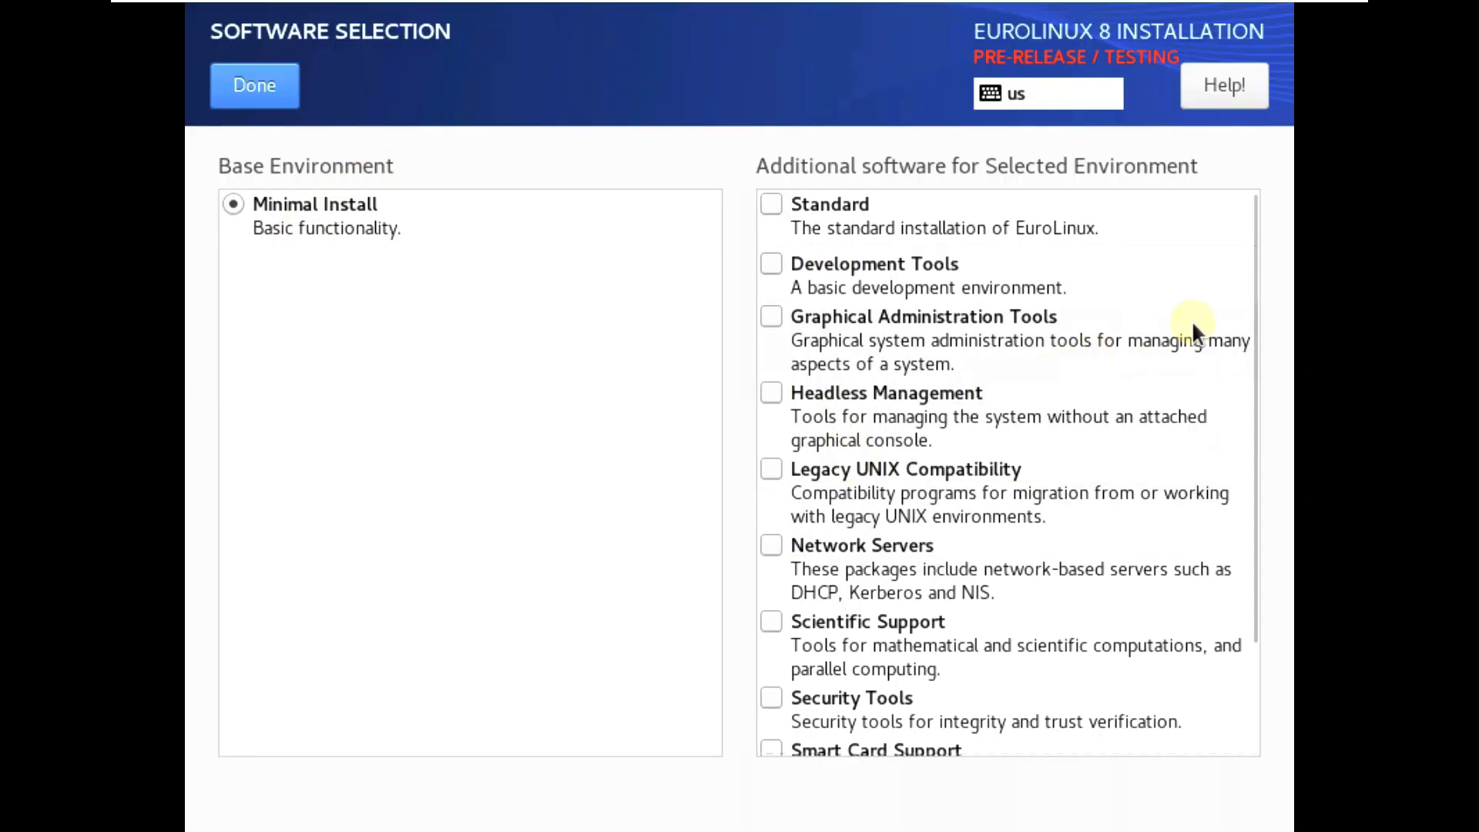
{"action": "left_click_drag", "start_coordinate": [1255, 324], "coordinate": [1233, 228]}
{"action": "left_click", "coordinate": [221, 89]}
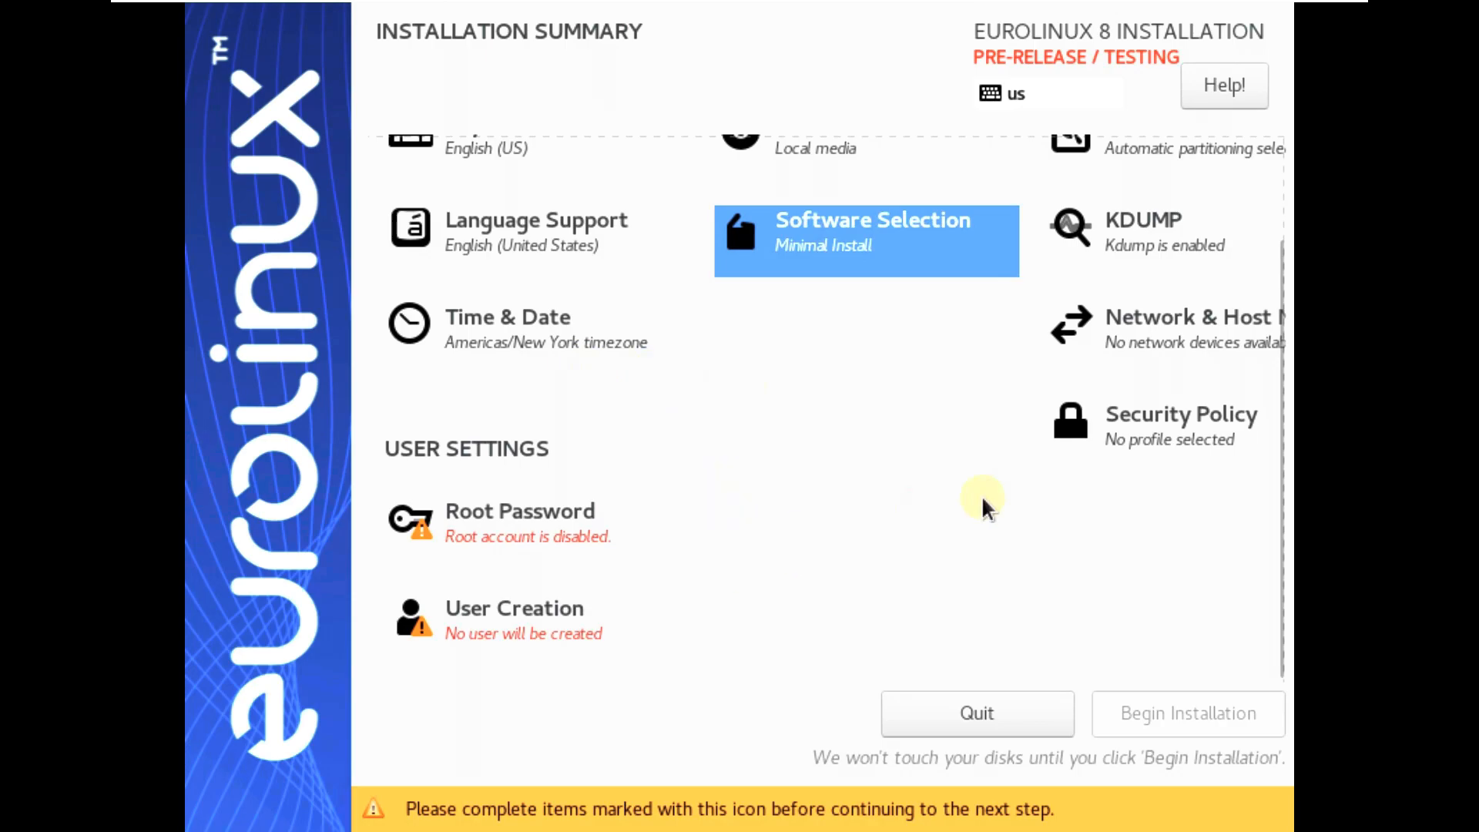
{"action": "left_click", "coordinate": [1145, 324]}
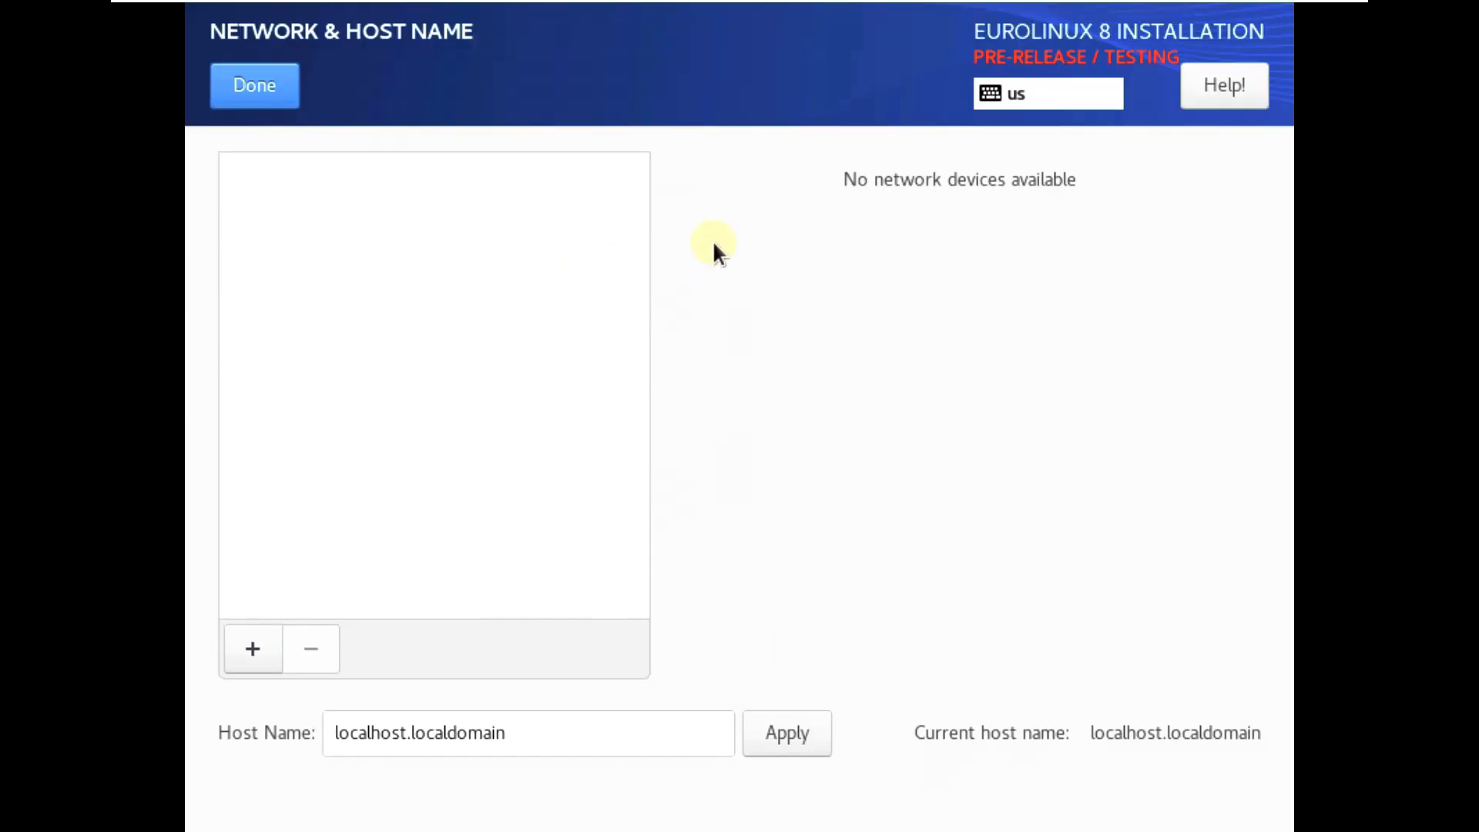
{"action": "left_click", "coordinate": [278, 88]}
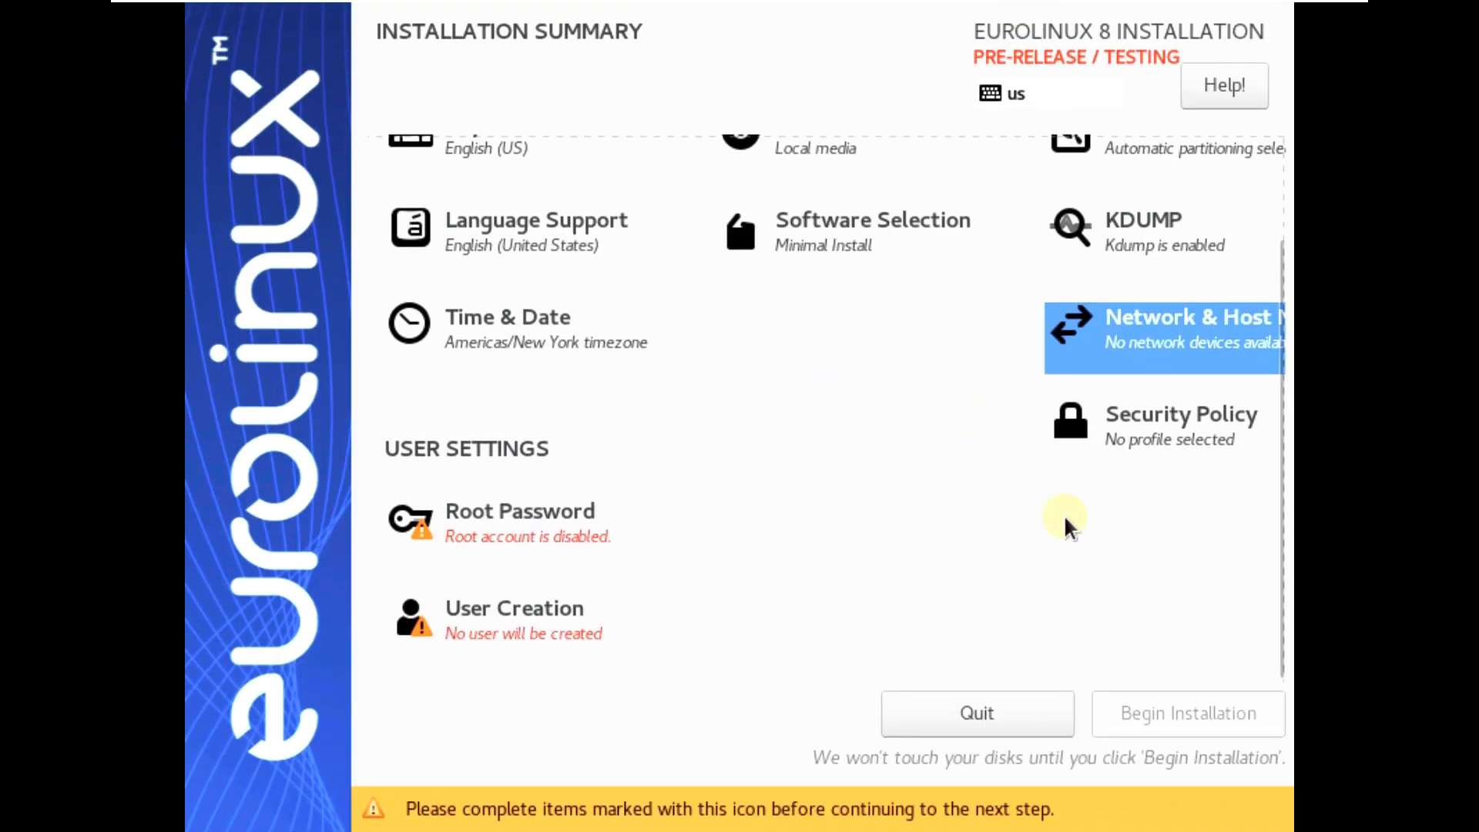
{"action": "left_click", "coordinate": [1194, 419]}
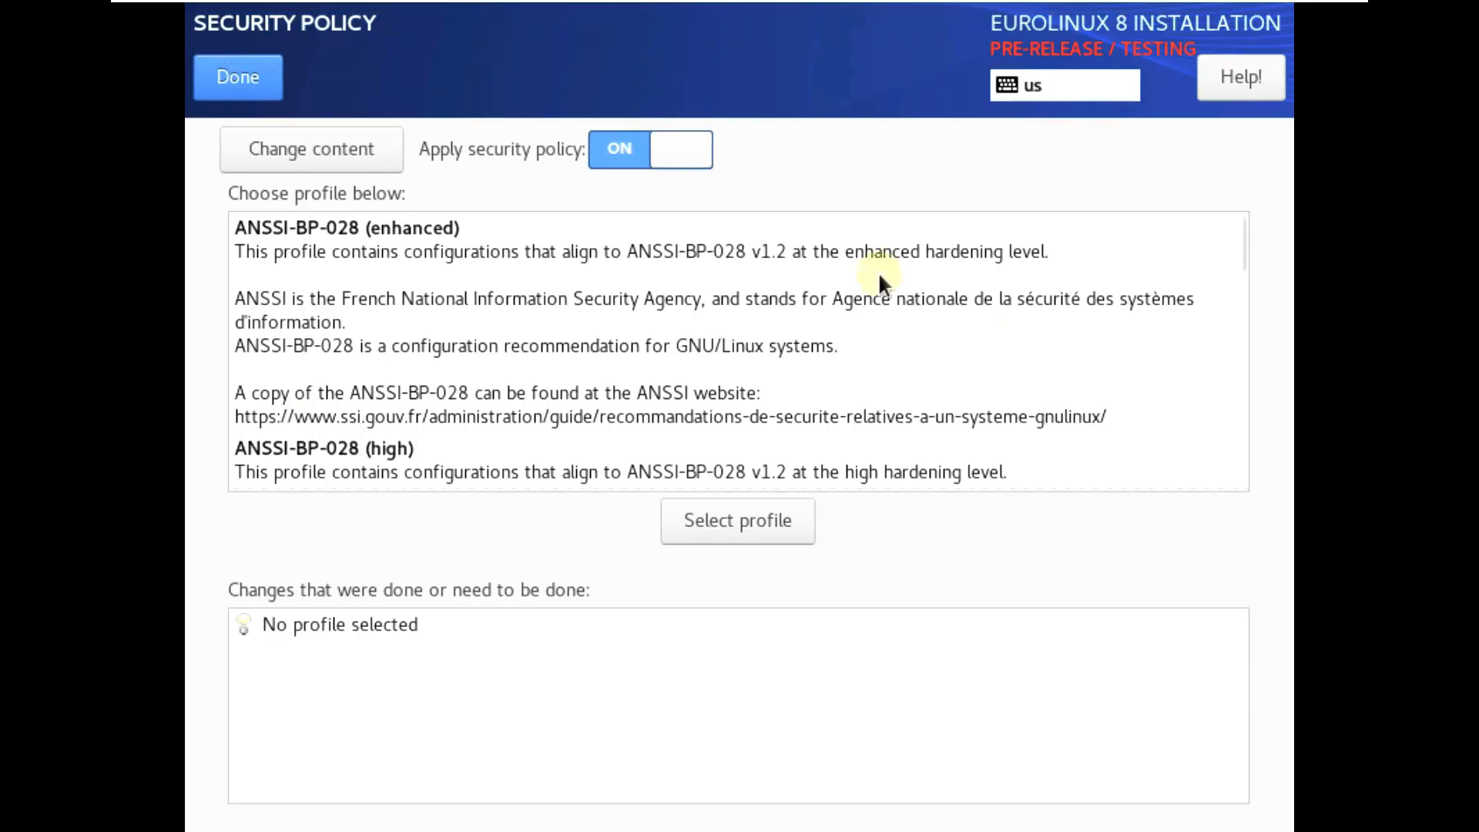
{"action": "left_click", "coordinate": [255, 83]}
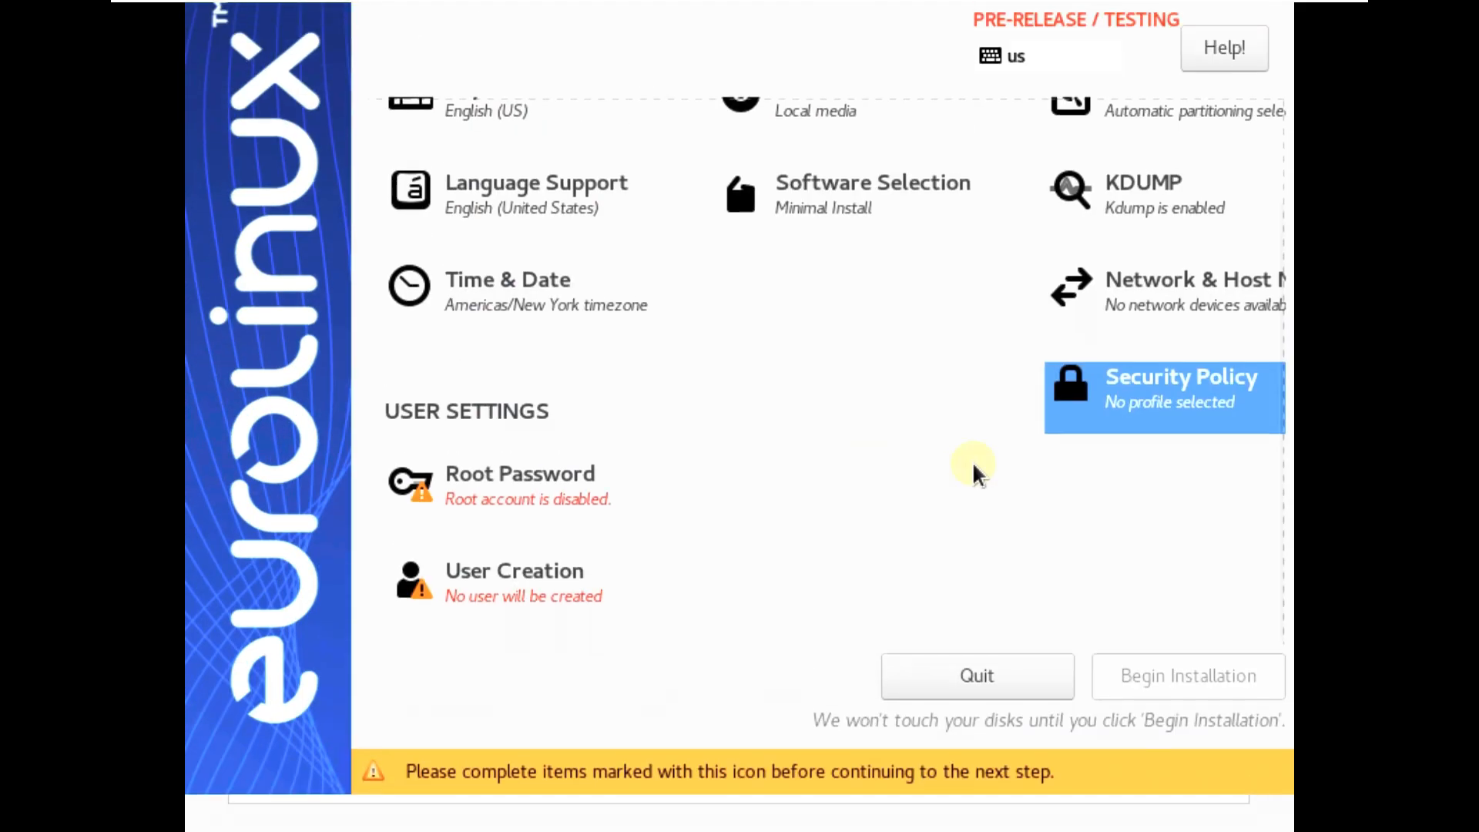
{"action": "scroll", "coordinate": [944, 497], "scroll_direction": "up", "scroll_amount": 3}
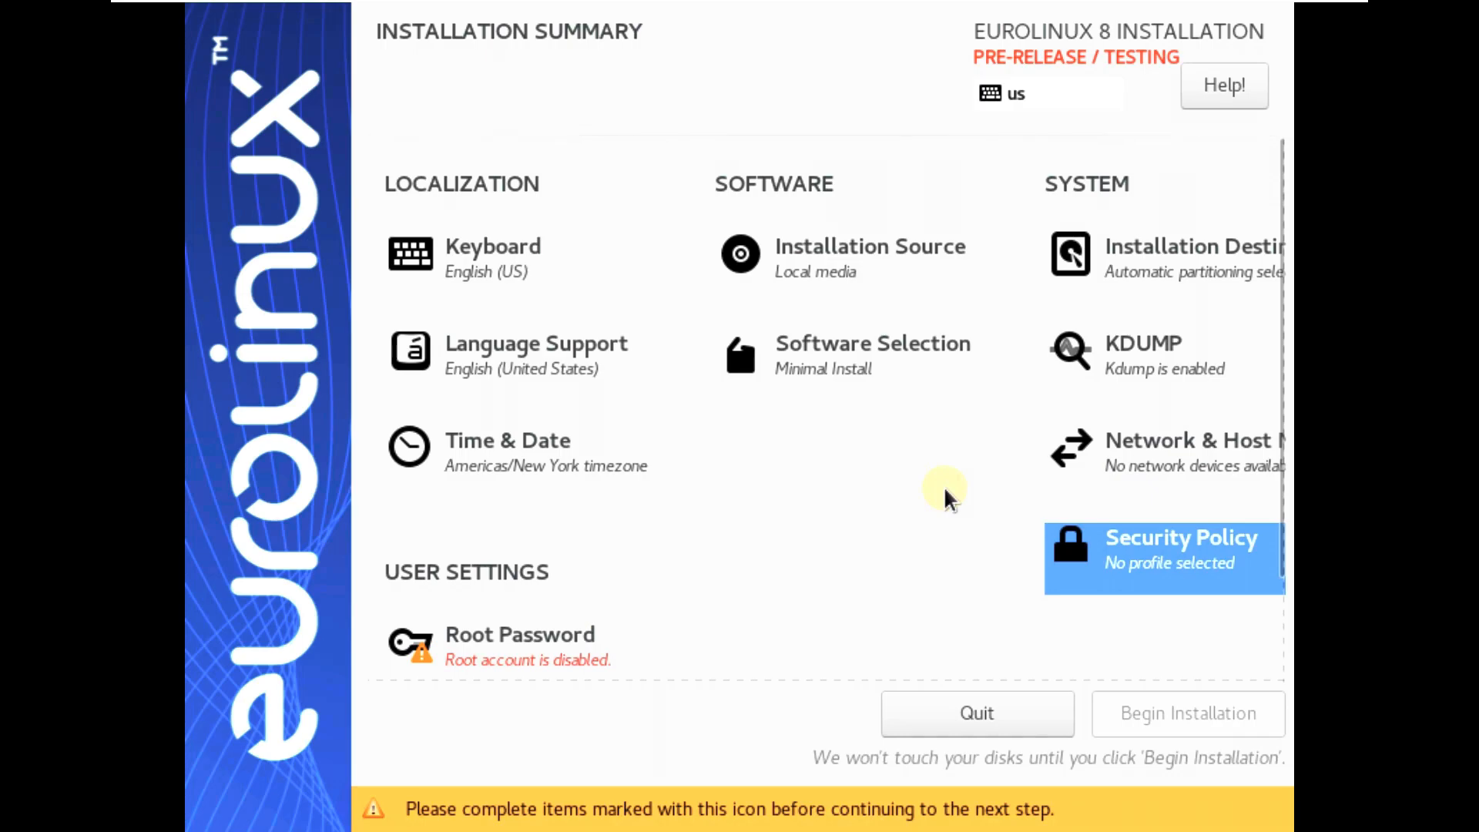
{"action": "left_click", "coordinate": [1069, 371]}
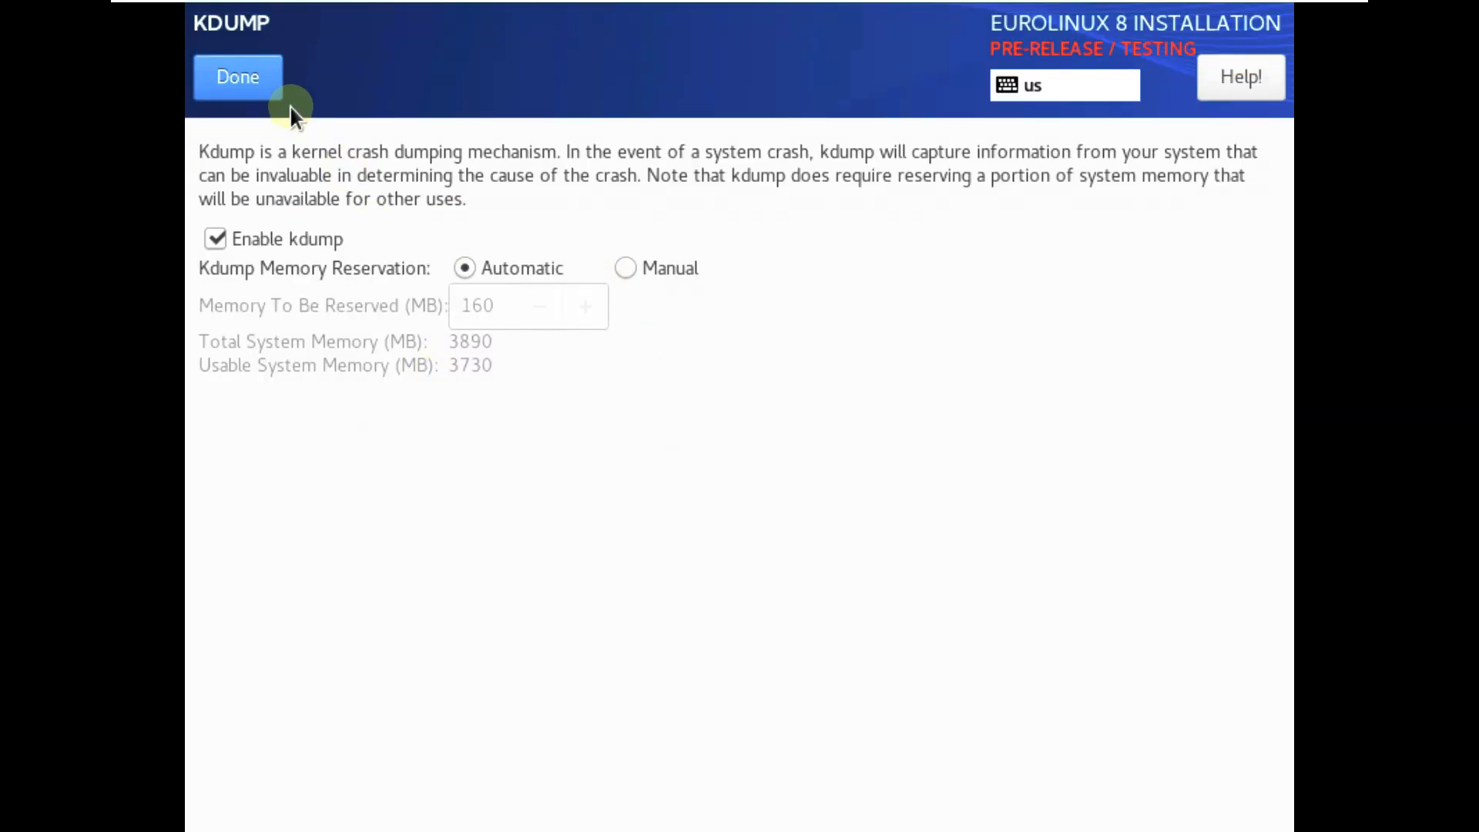
{"action": "left_click", "coordinate": [260, 77]}
{"action": "scroll", "coordinate": [770, 493], "scroll_direction": "up", "scroll_amount": 3}
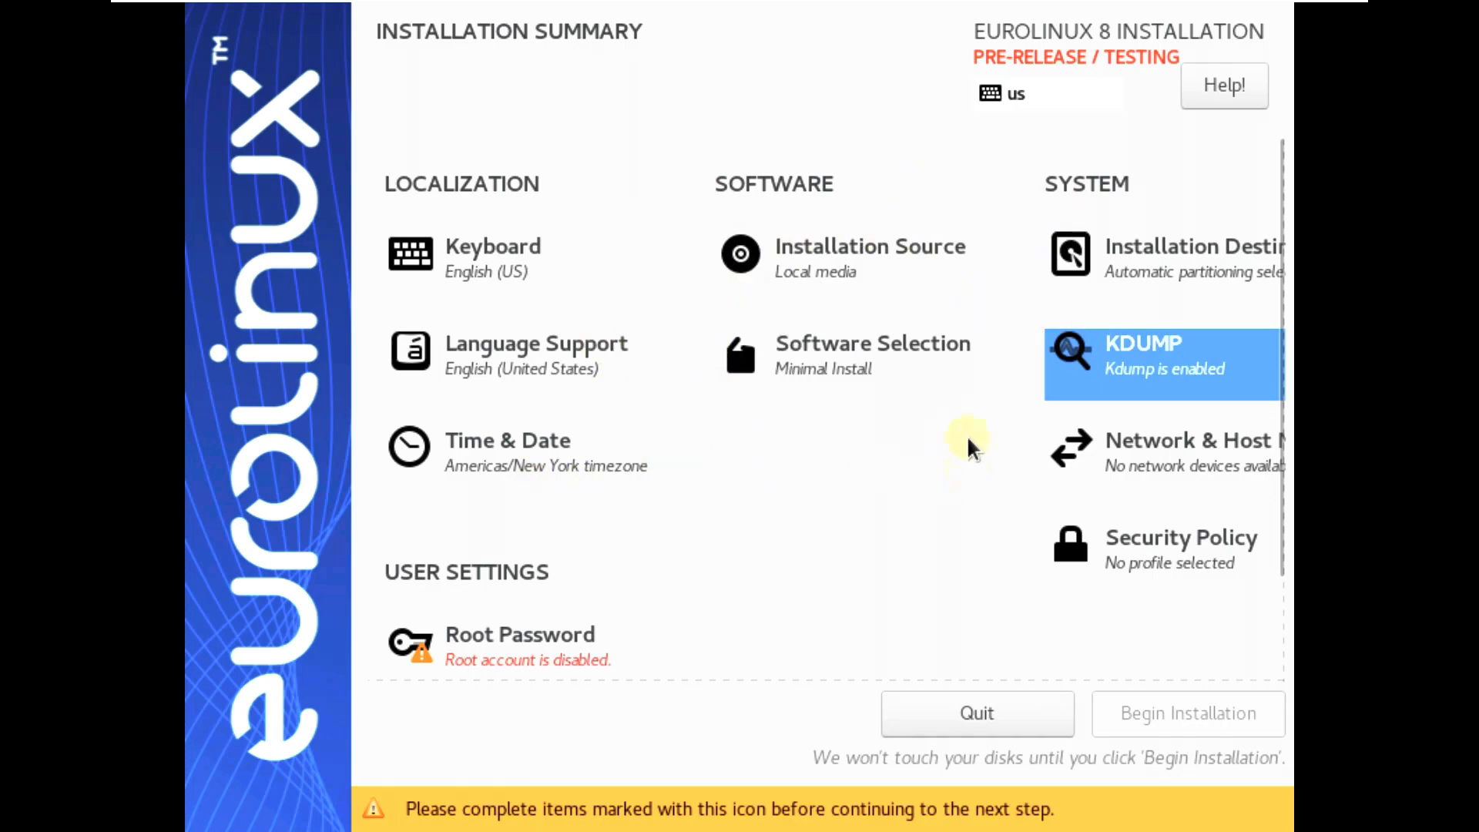
{"action": "left_click", "coordinate": [573, 462]}
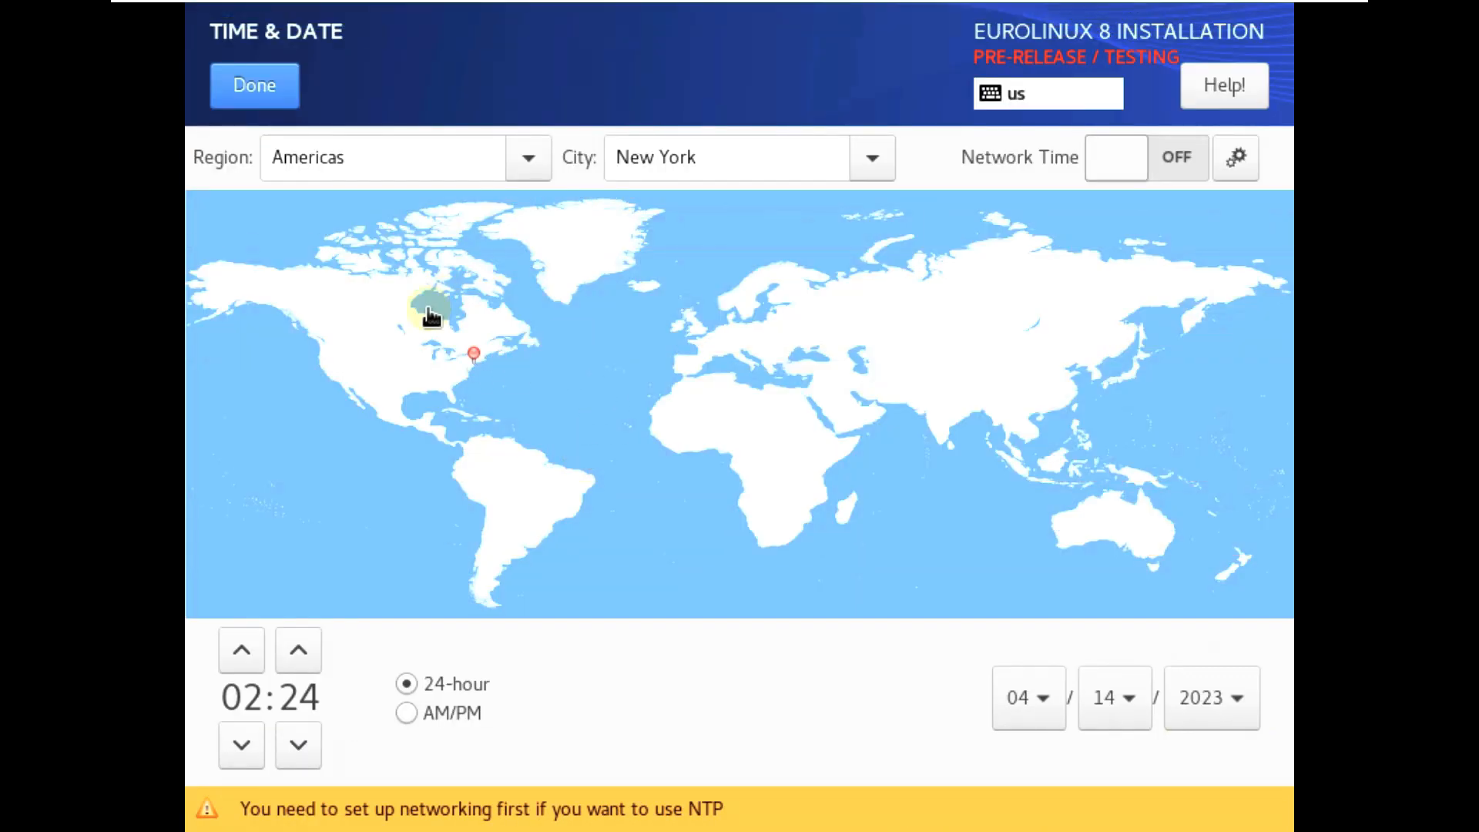
Pick Los Angeles on the map, confirm Region Americas and City Los Angeles, and finish
{"action": "left_click", "coordinate": [327, 358]}
{"action": "left_click", "coordinate": [528, 157]}
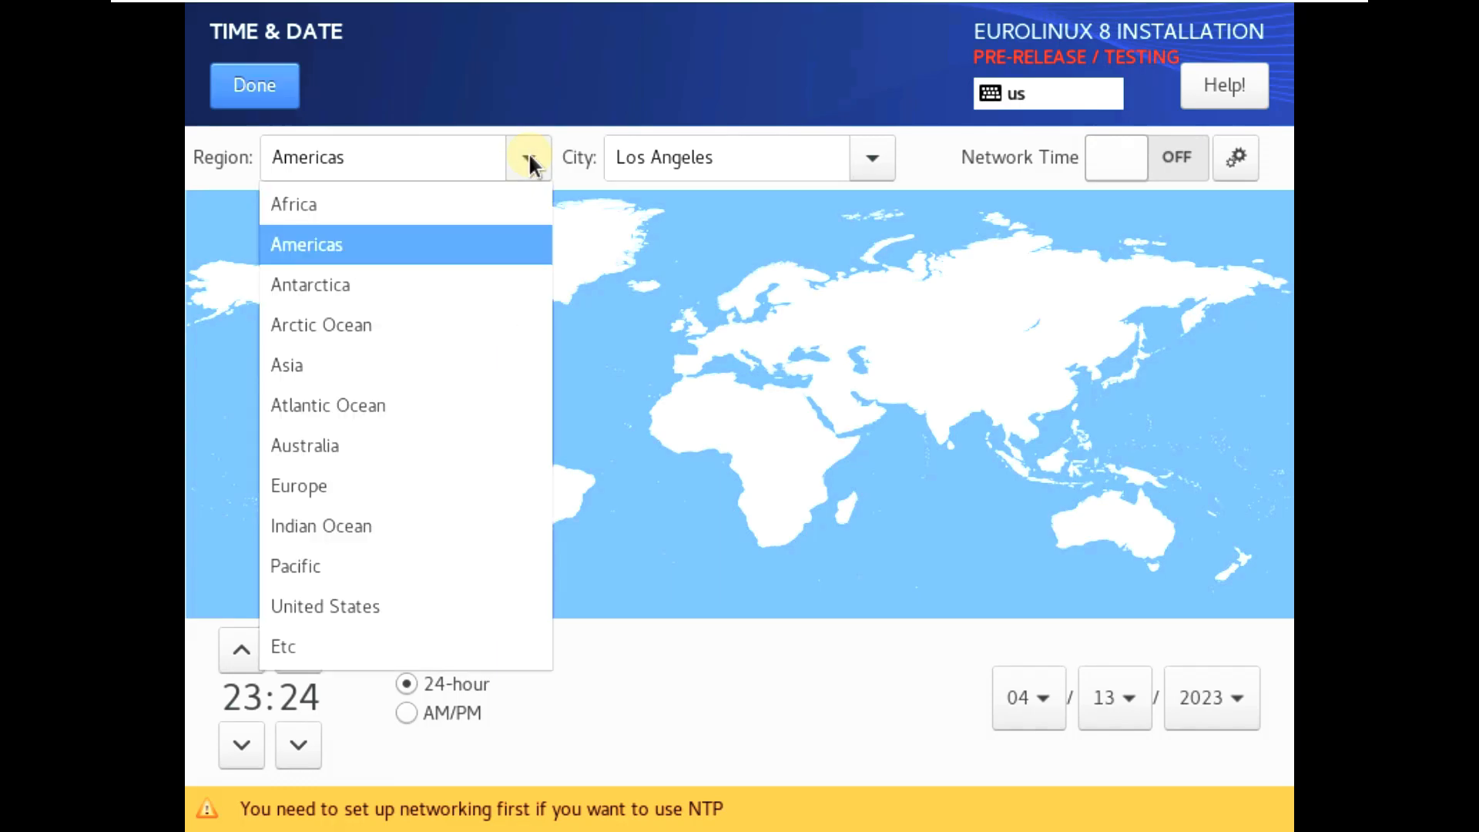
{"action": "left_click", "coordinate": [879, 163]}
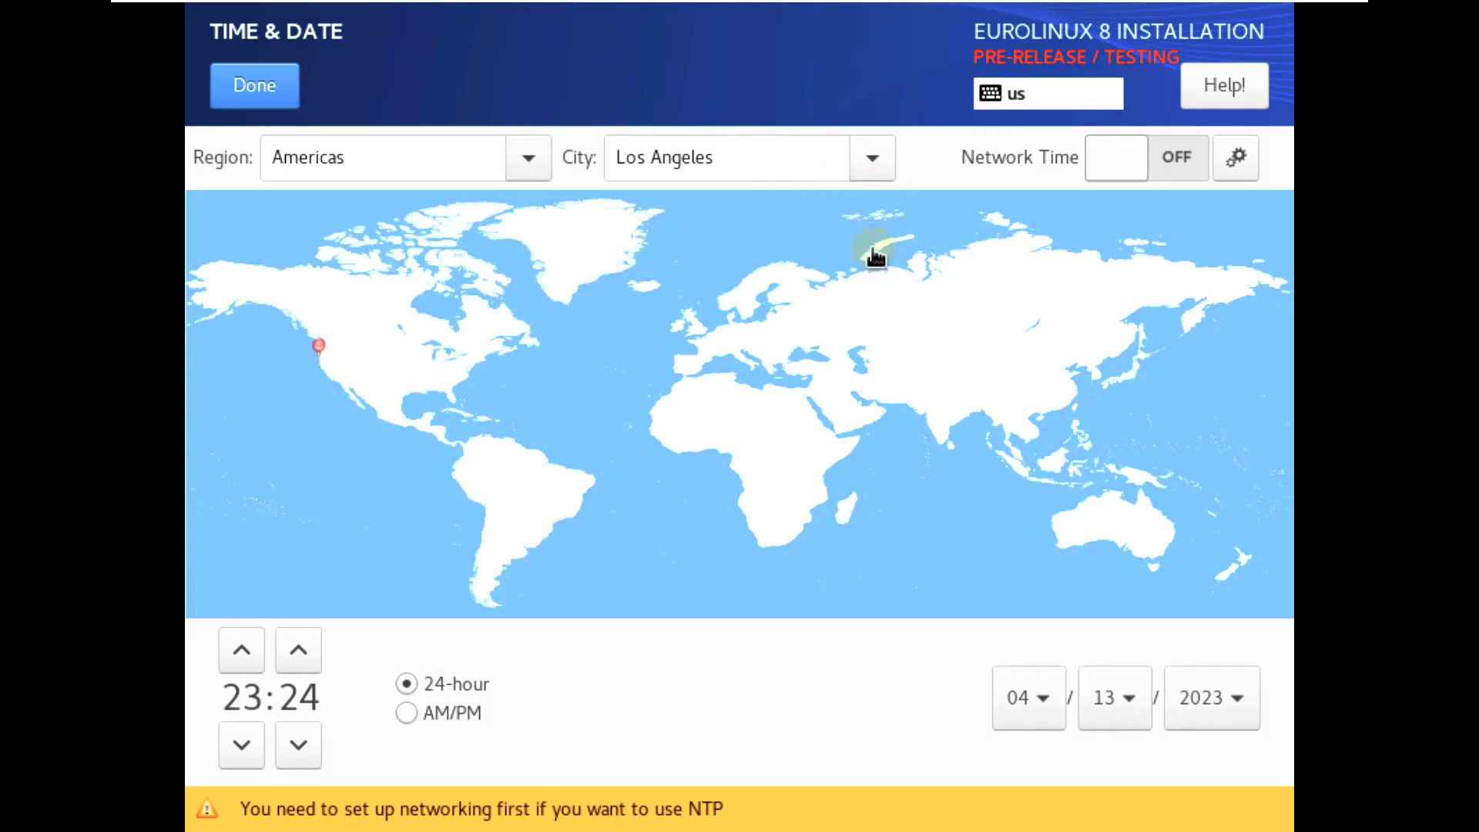
{"action": "left_click", "coordinate": [878, 164]}
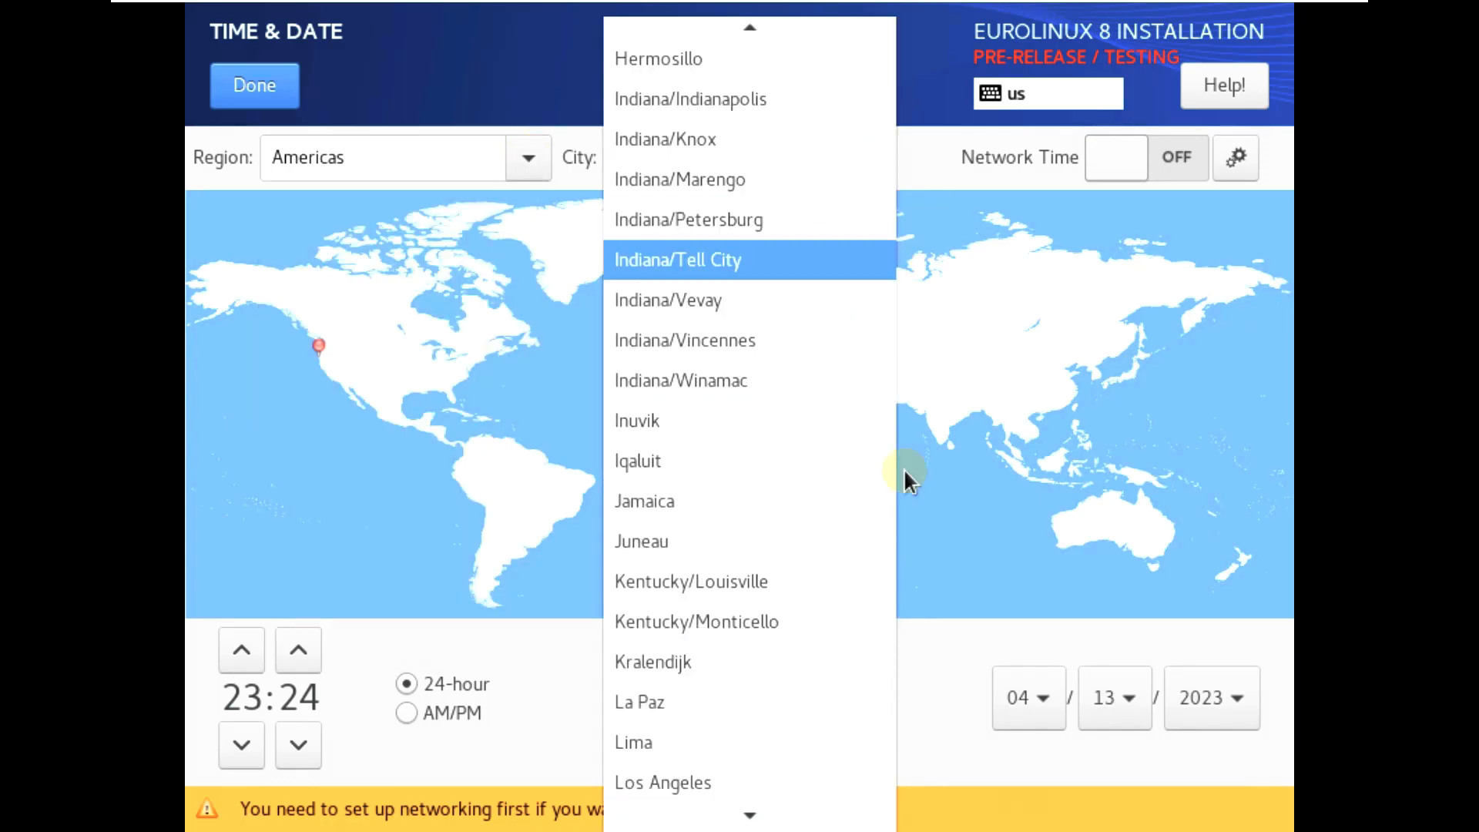
{"action": "left_click", "coordinate": [955, 659]}
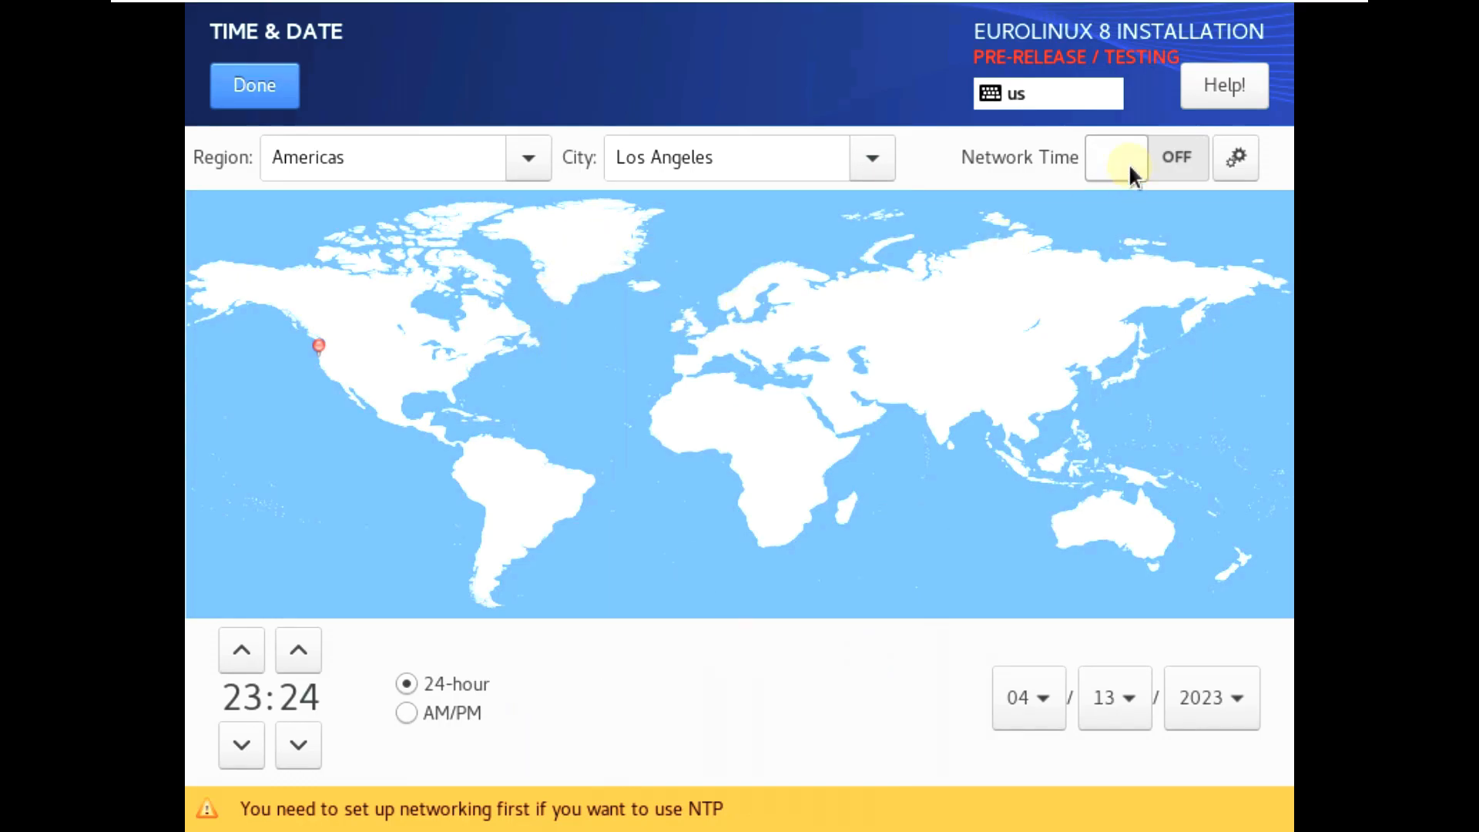
{"action": "left_click", "coordinate": [283, 96]}
{"action": "scroll", "coordinate": [724, 443], "scroll_direction": "down", "scroll_amount": 3}
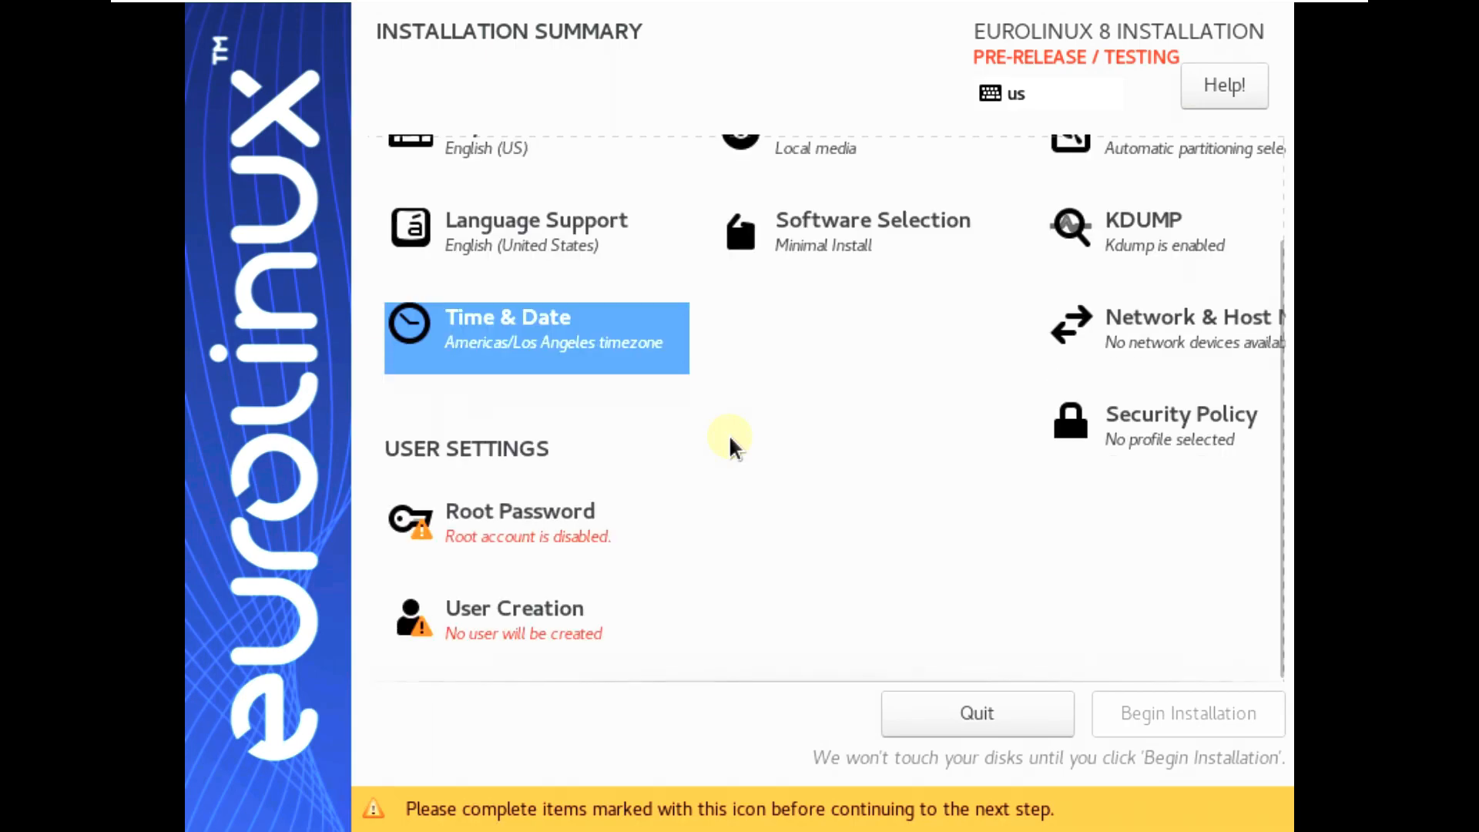
Enter and confirm a short root password, reveal both fields to check it, and accept
{"action": "left_click", "coordinate": [540, 510]}
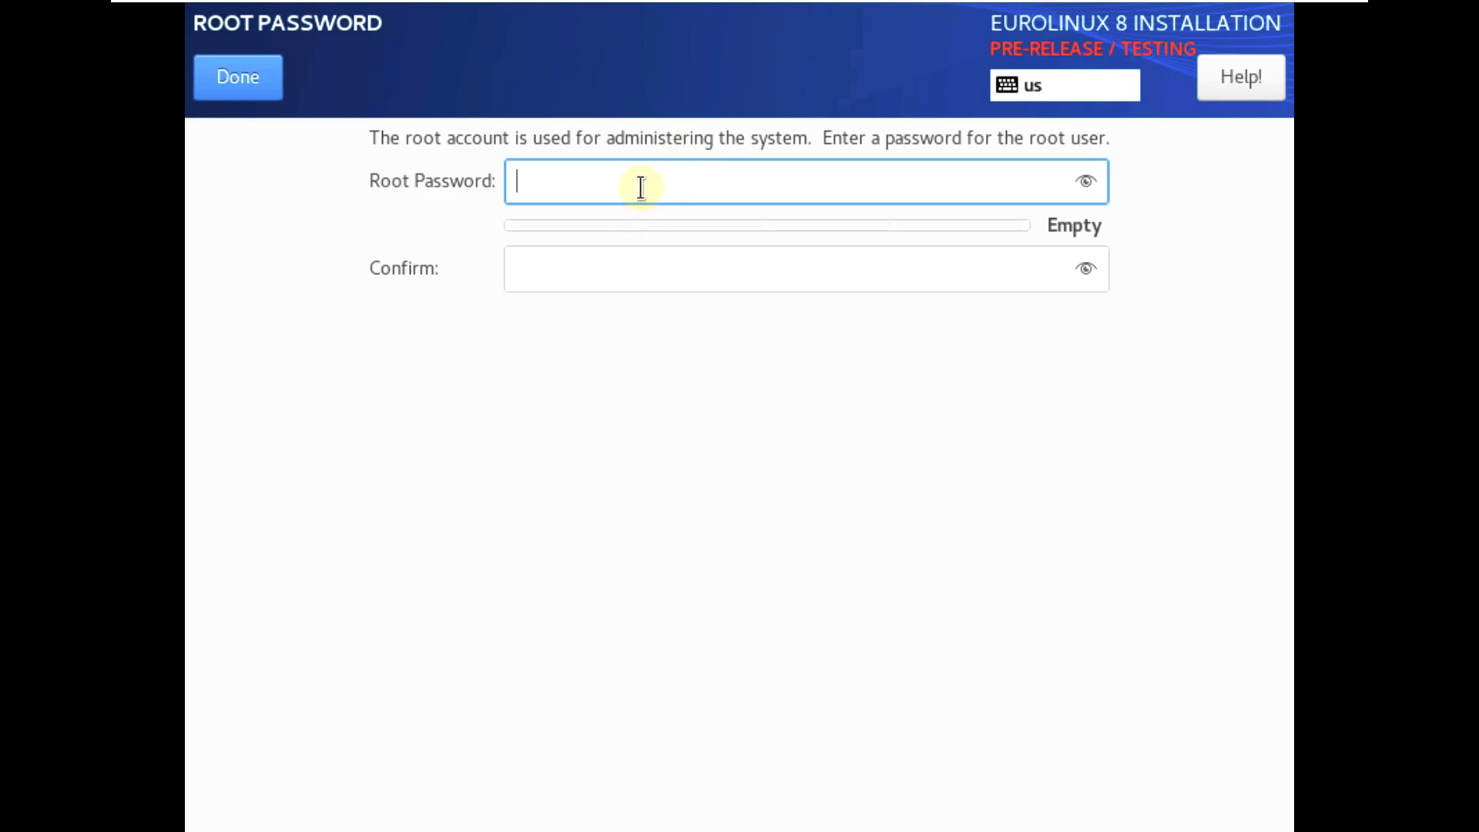
{"action": "type", "text": "•••••"}
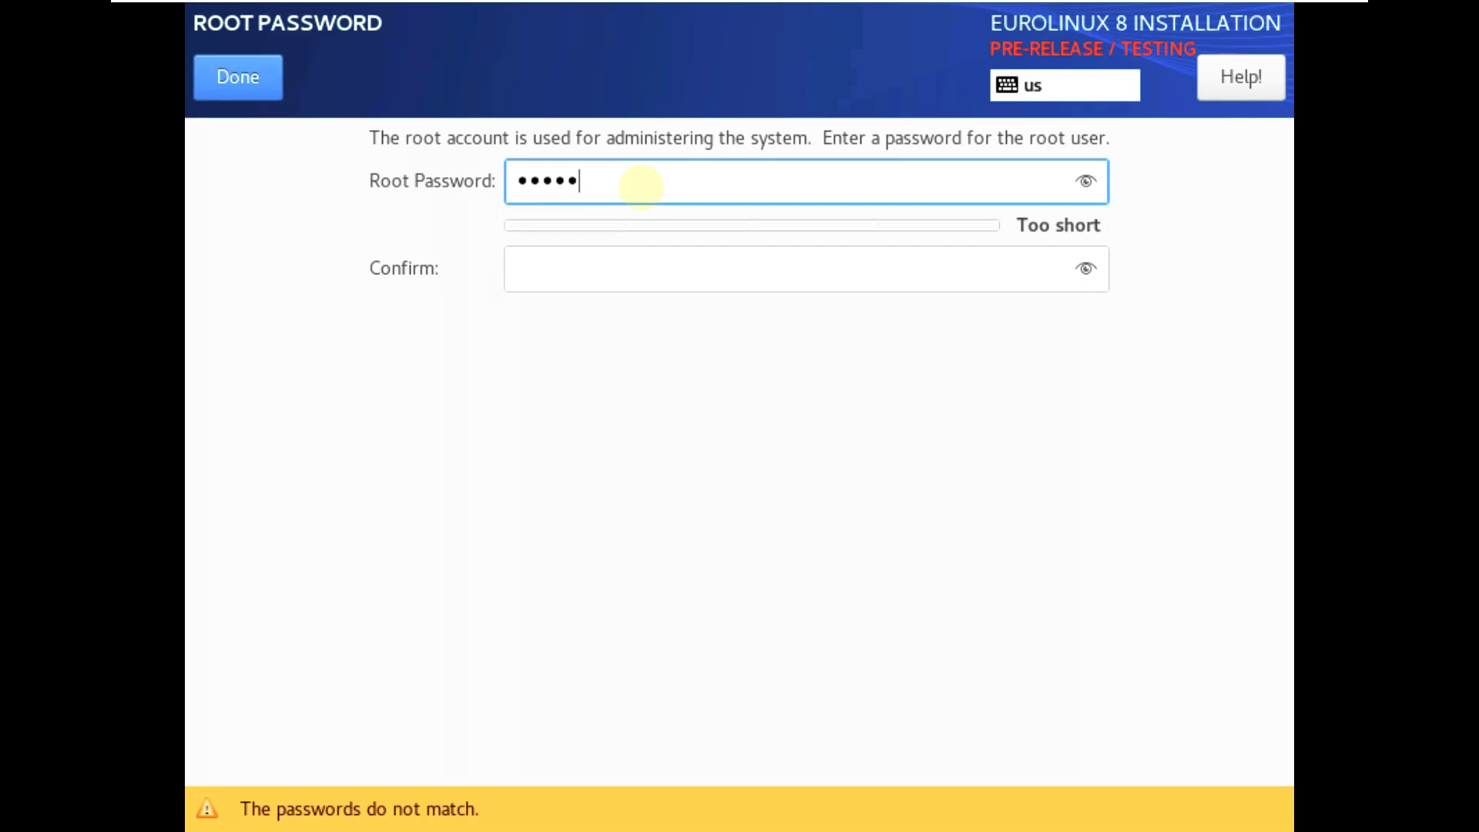
{"action": "left_click", "coordinate": [678, 266]}
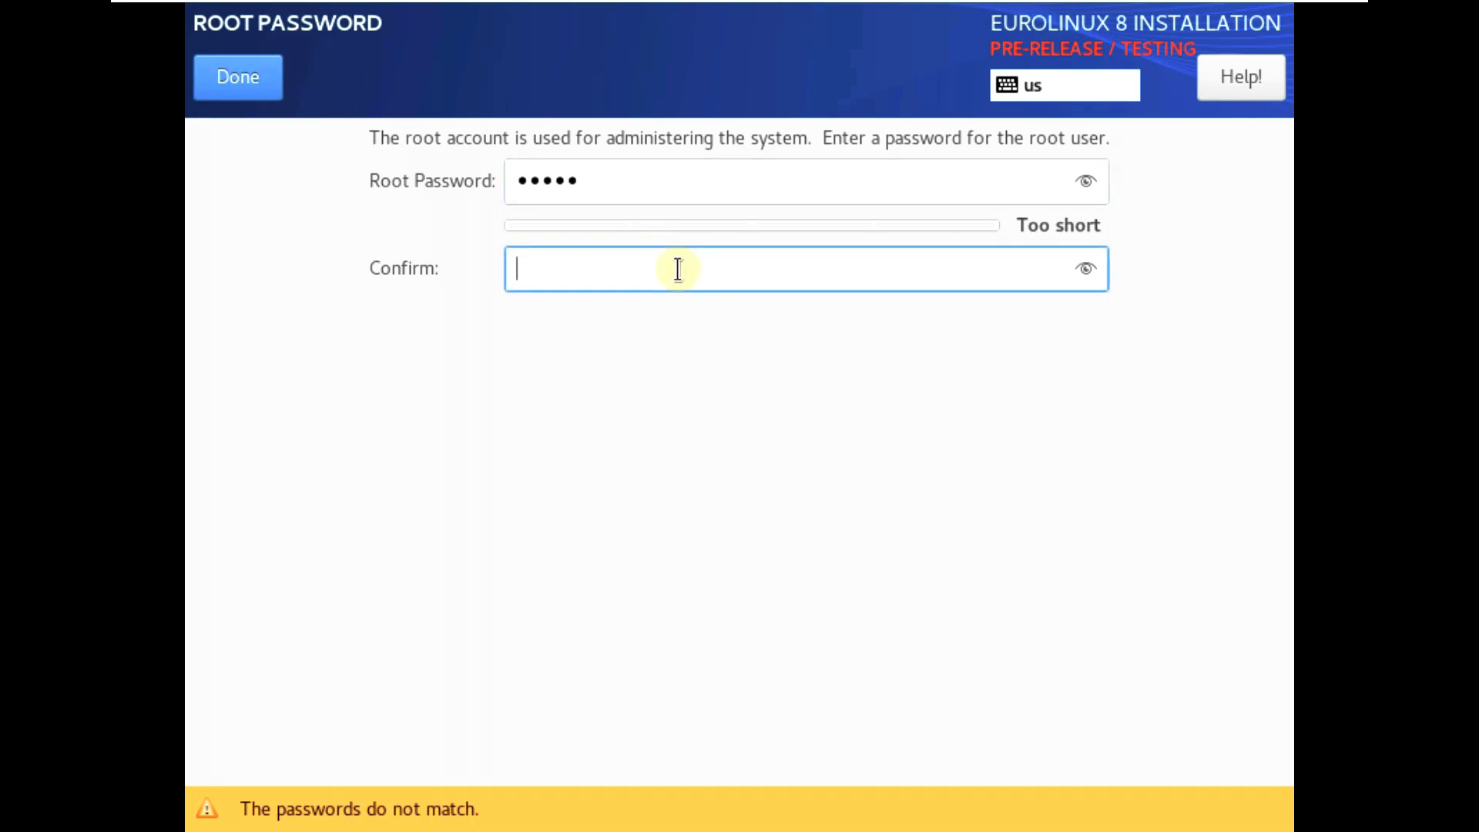
{"action": "type", "text": "•••••"}
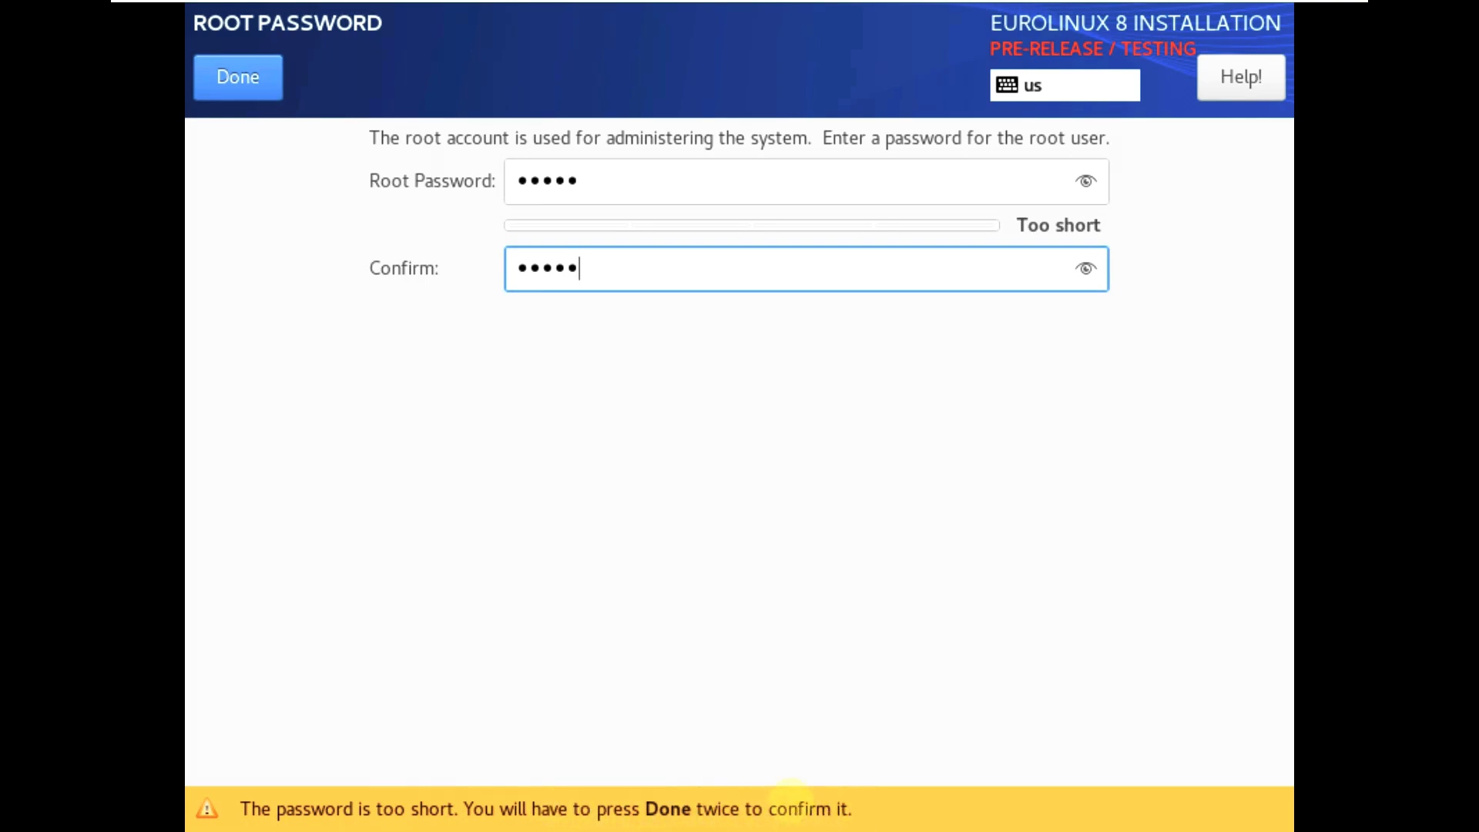
{"action": "left_click", "coordinate": [1085, 182]}
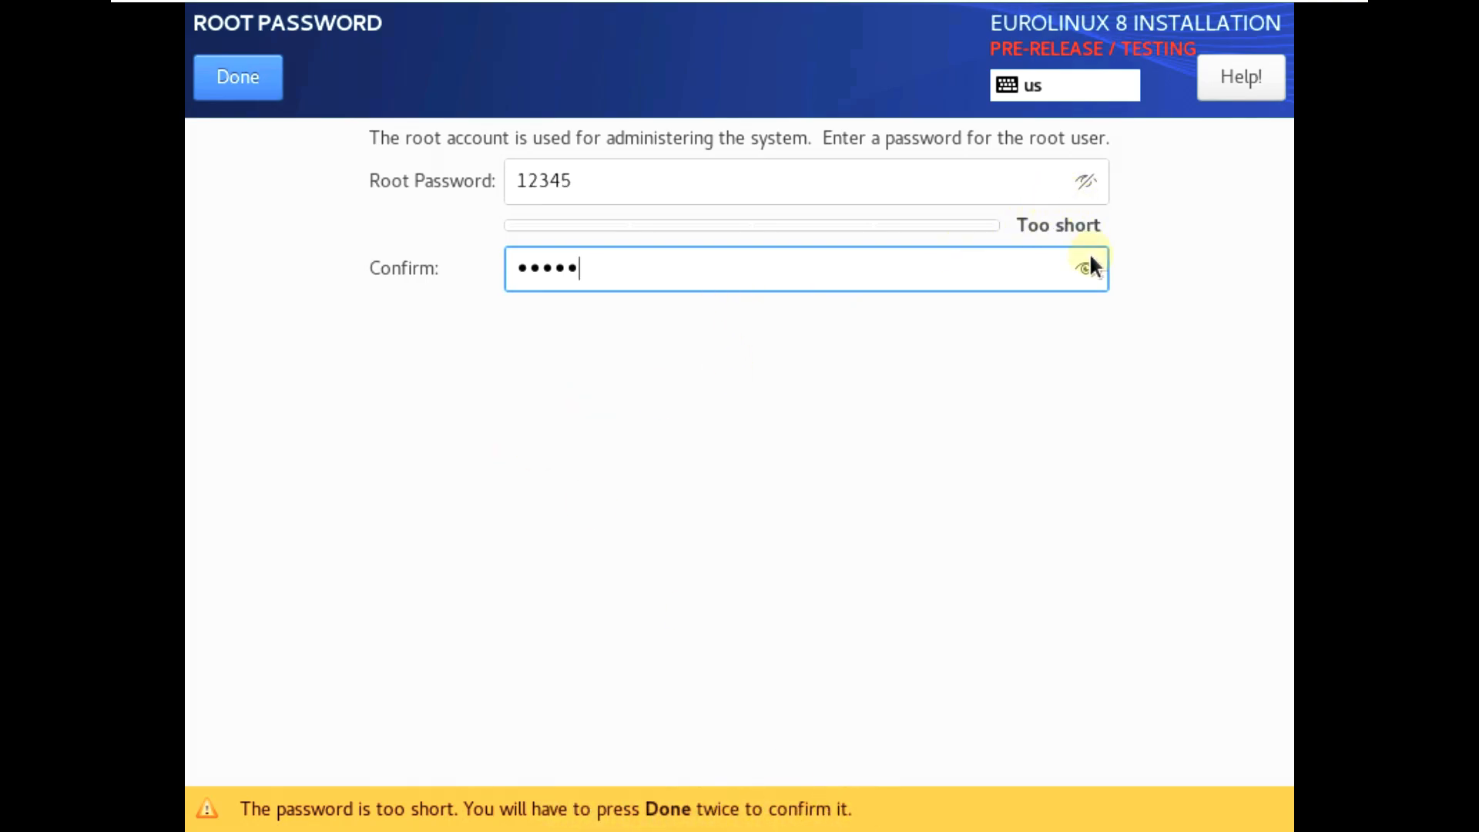
{"action": "left_click", "coordinate": [1084, 271]}
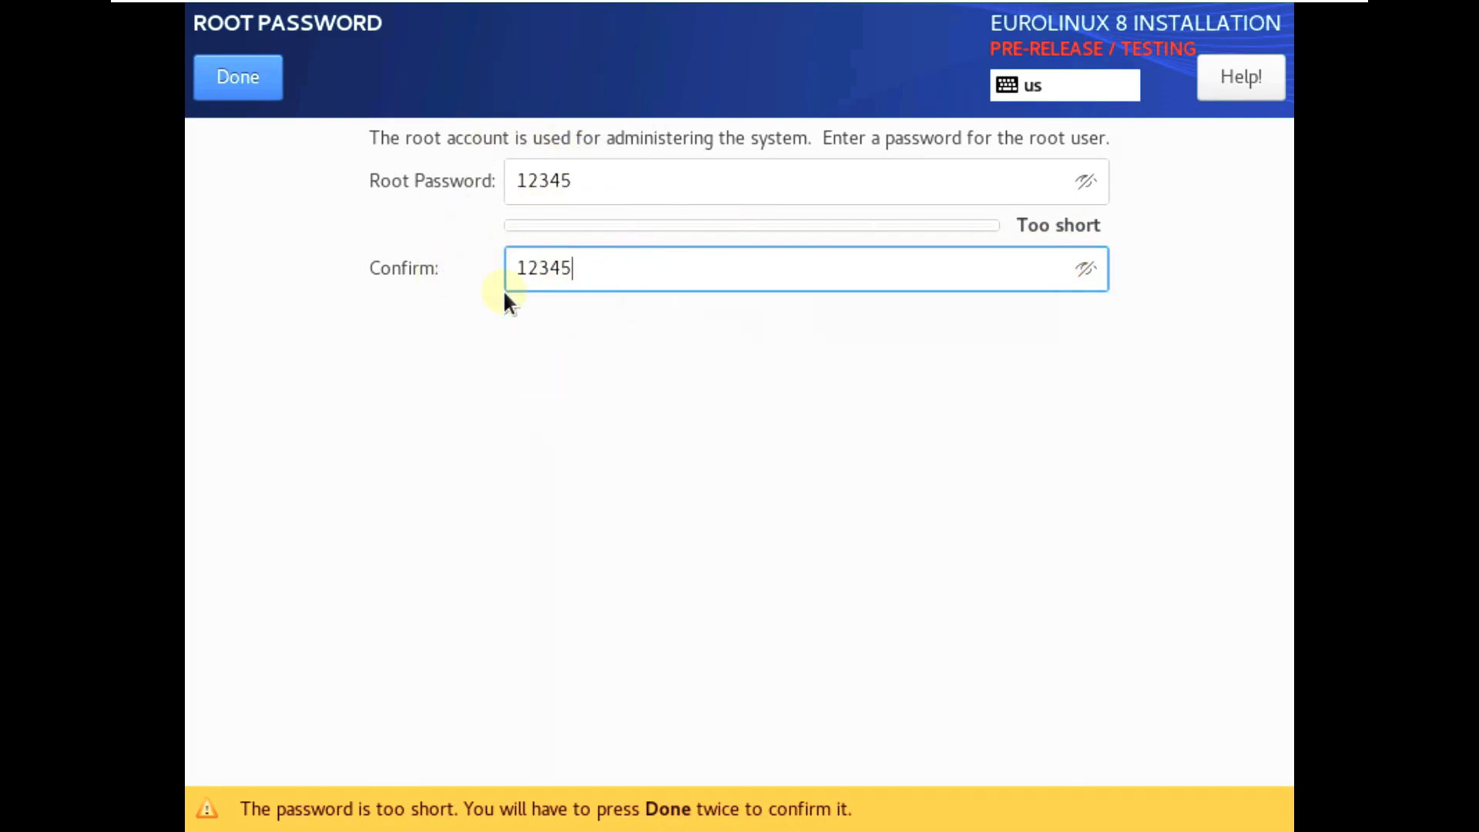
{"action": "left_click", "coordinate": [244, 82]}
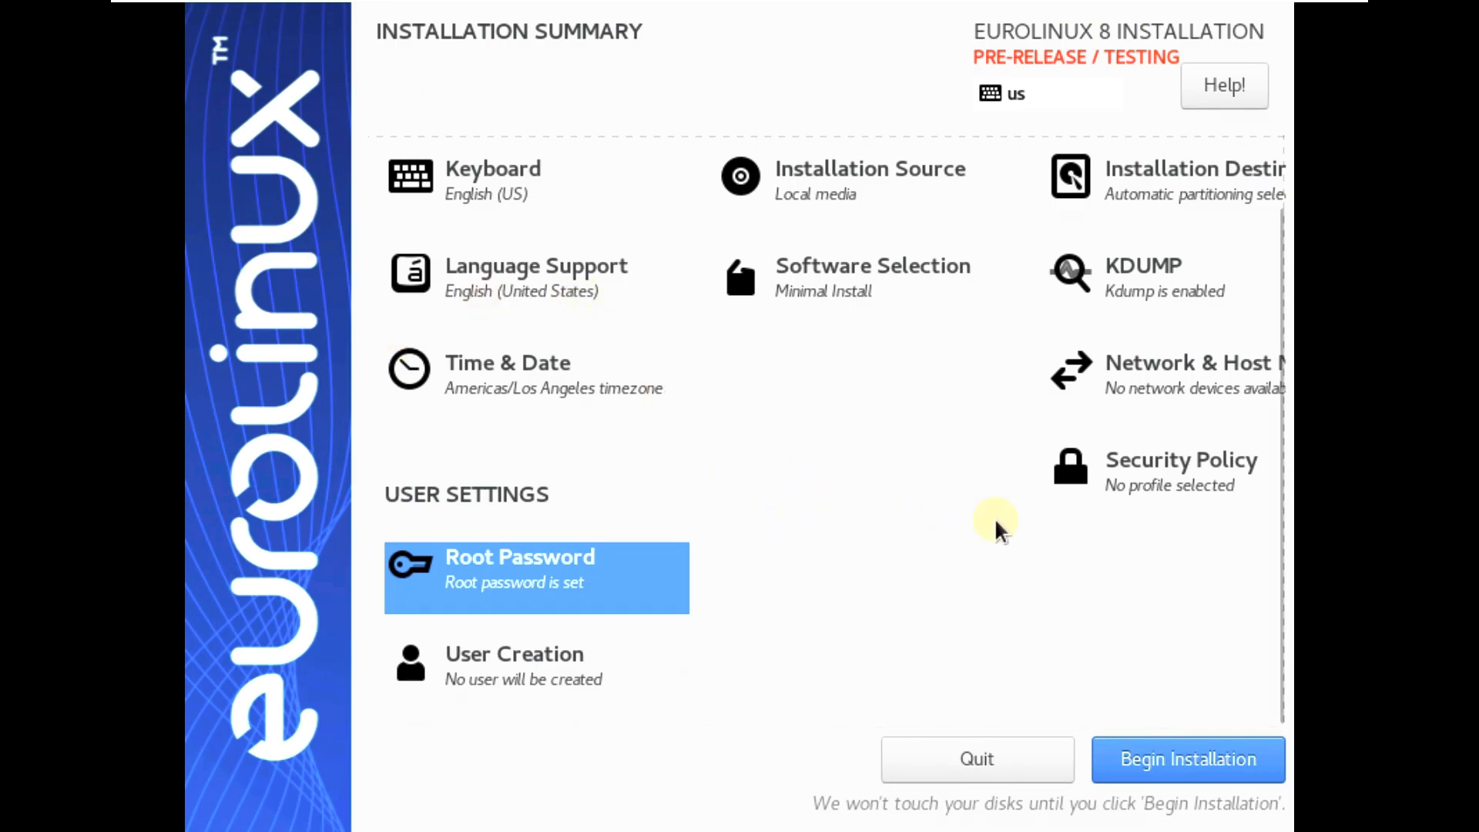
Create a new user account with a username, administrator rights, and a password
{"action": "left_click", "coordinate": [530, 656]}
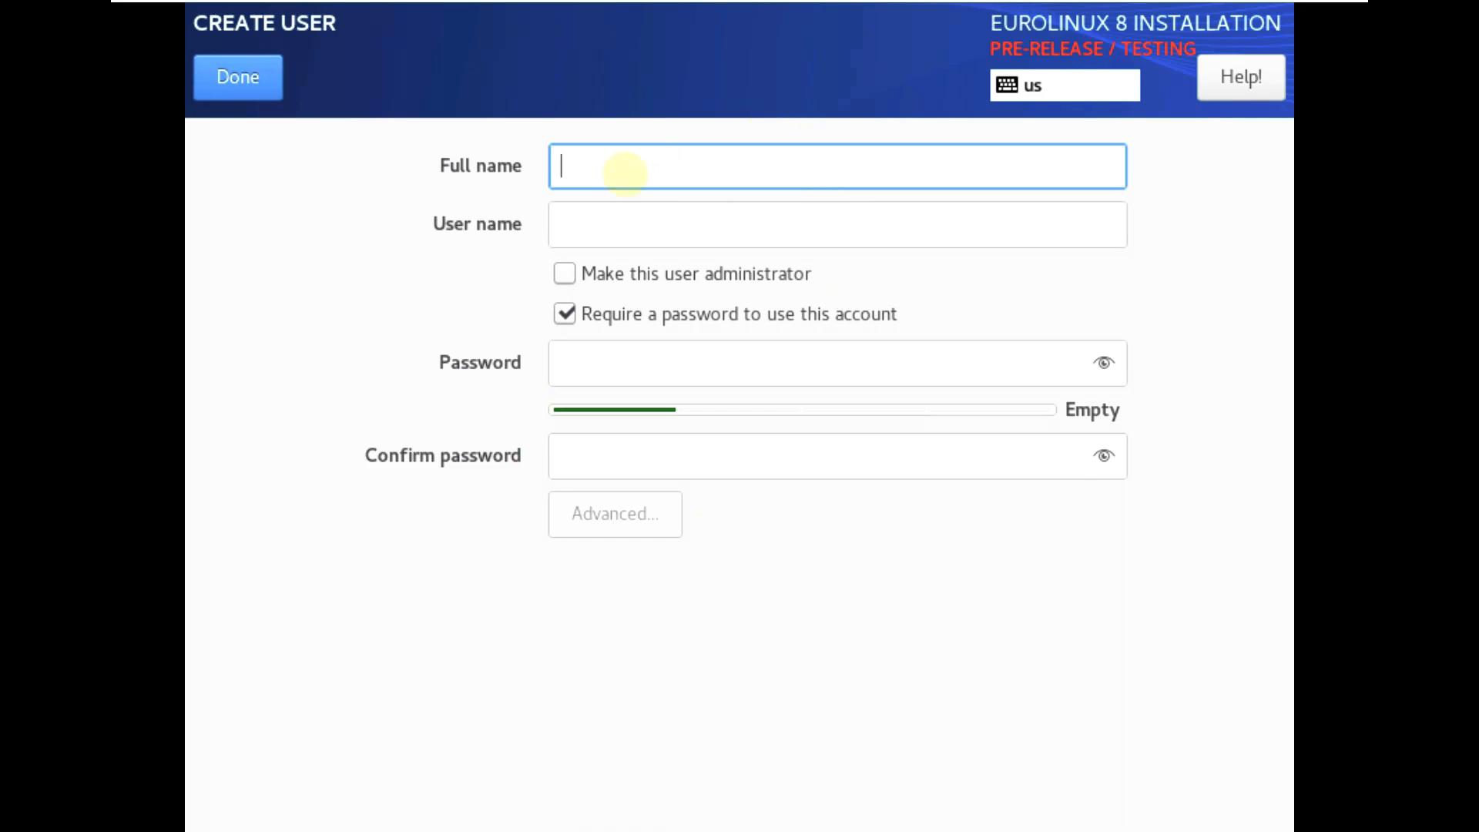
{"action": "type", "text": "runboxing"}
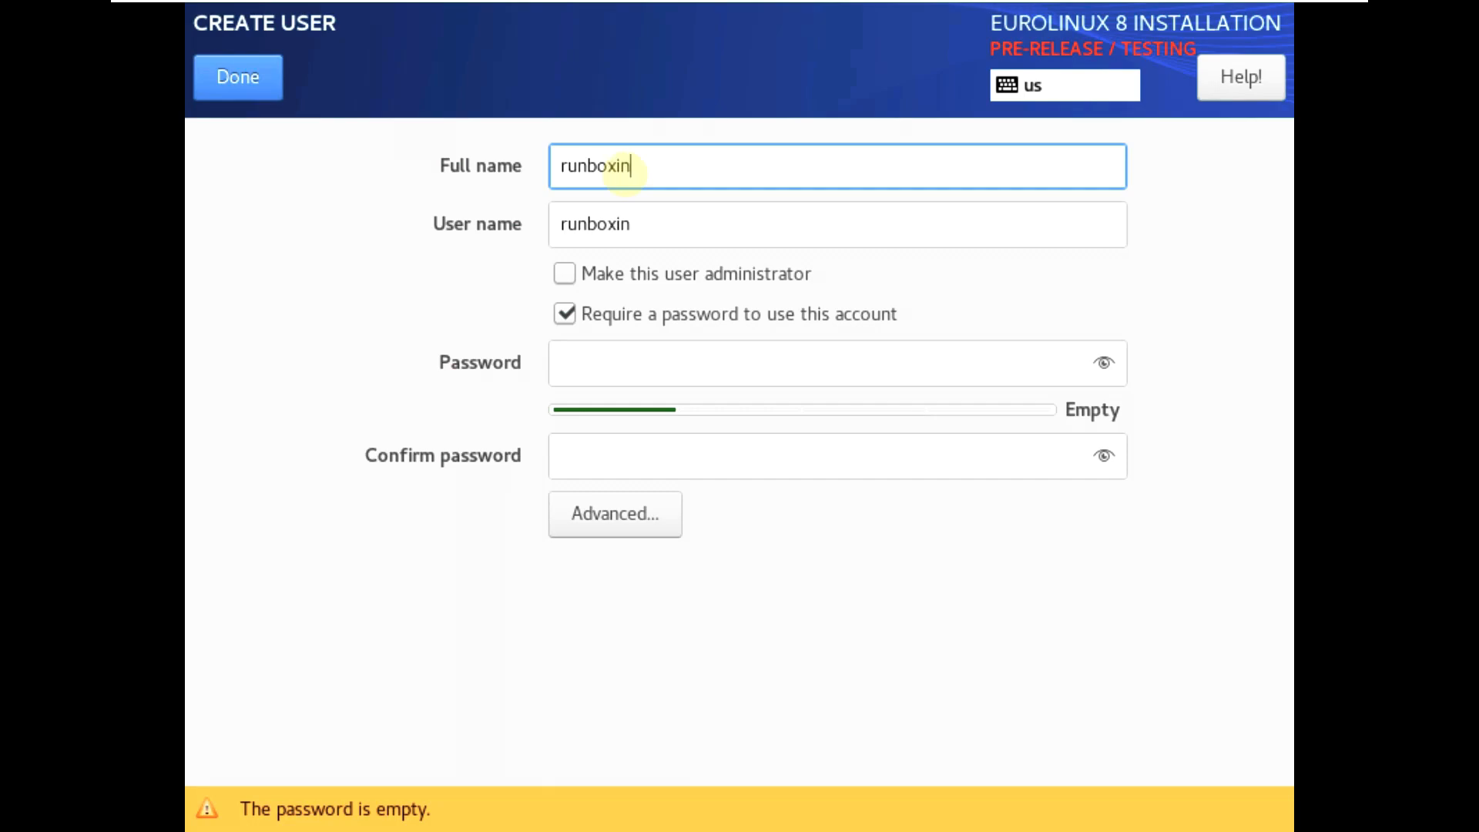
{"action": "left_click", "coordinate": [616, 270]}
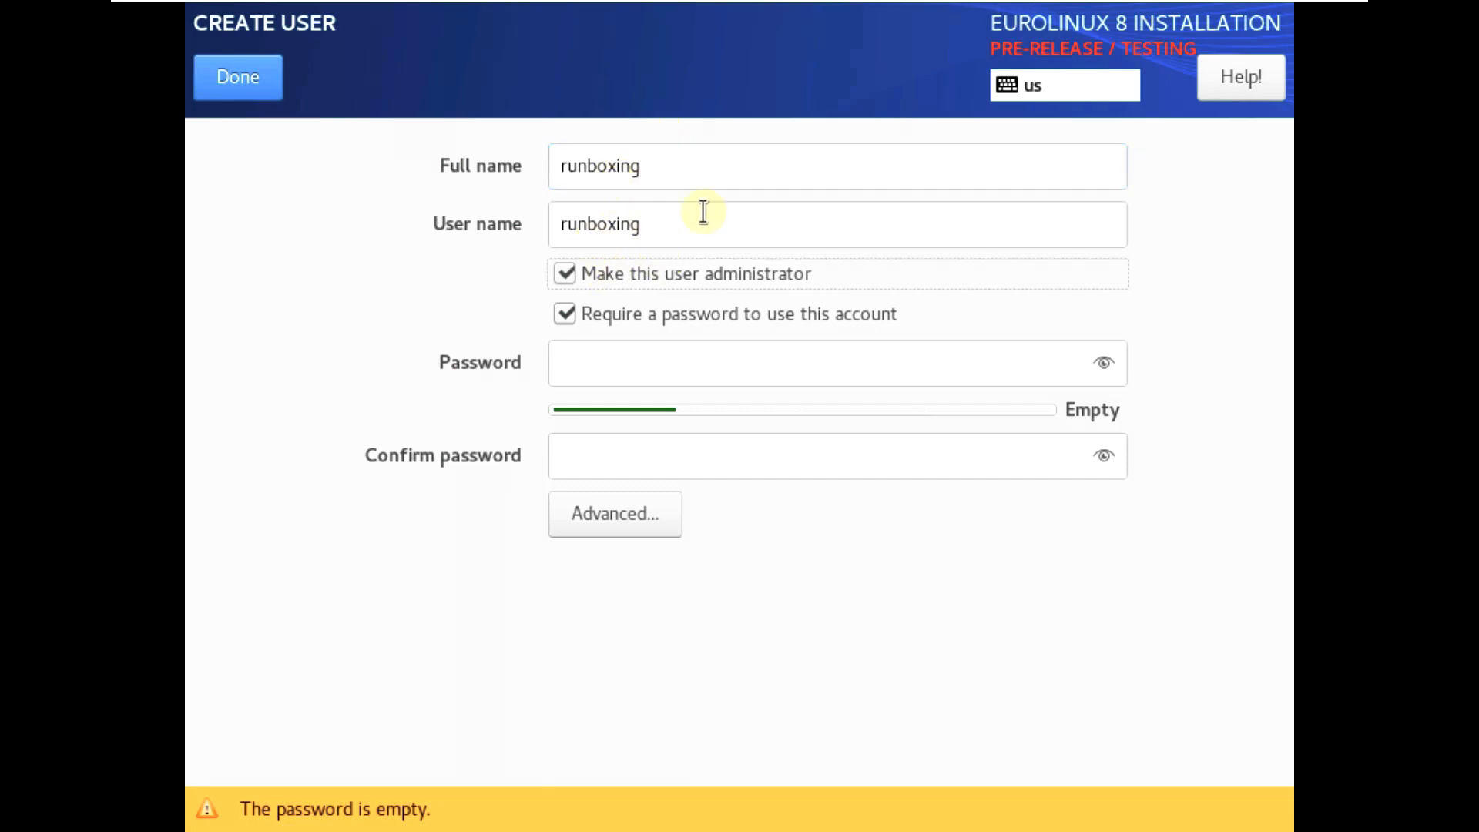
{"action": "left_click", "coordinate": [634, 352]}
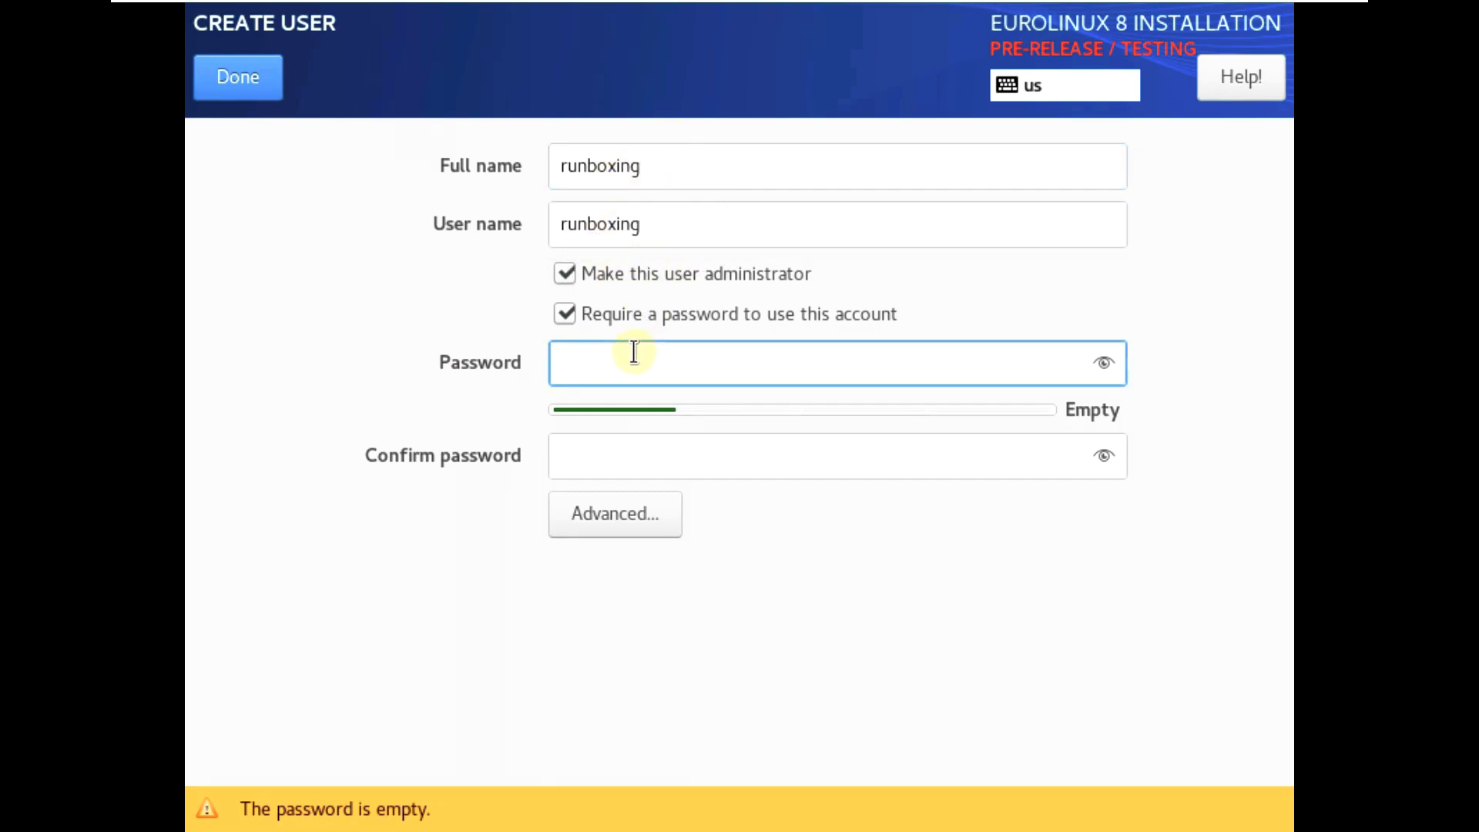
{"action": "type", "text": "•••••"}
{"action": "left_click", "coordinate": [638, 447]}
{"action": "type", "text": "•••••"}
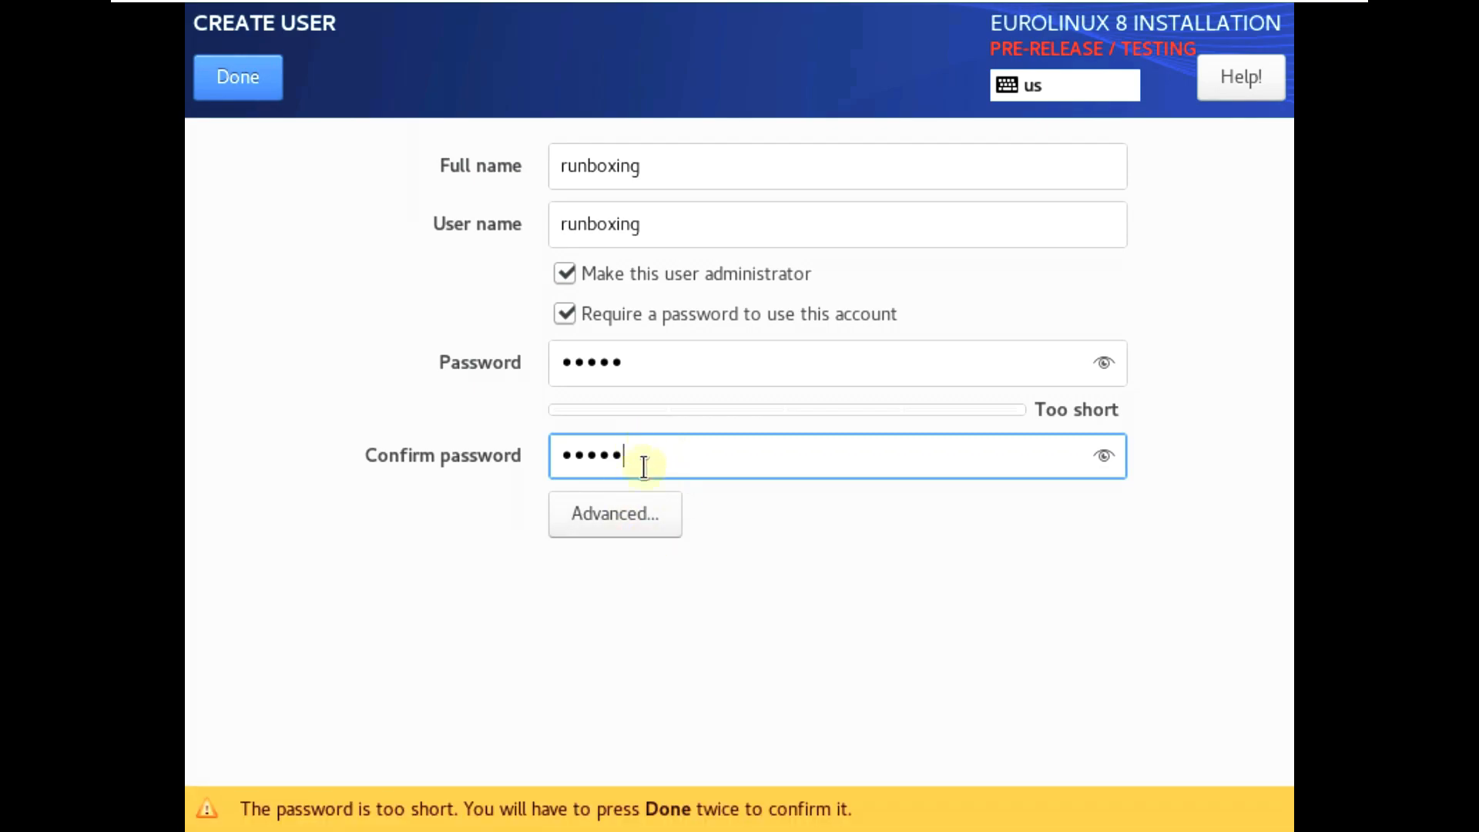
Leave the advanced user settings unchanged and accept the short-password warning
{"action": "left_click", "coordinate": [639, 506]}
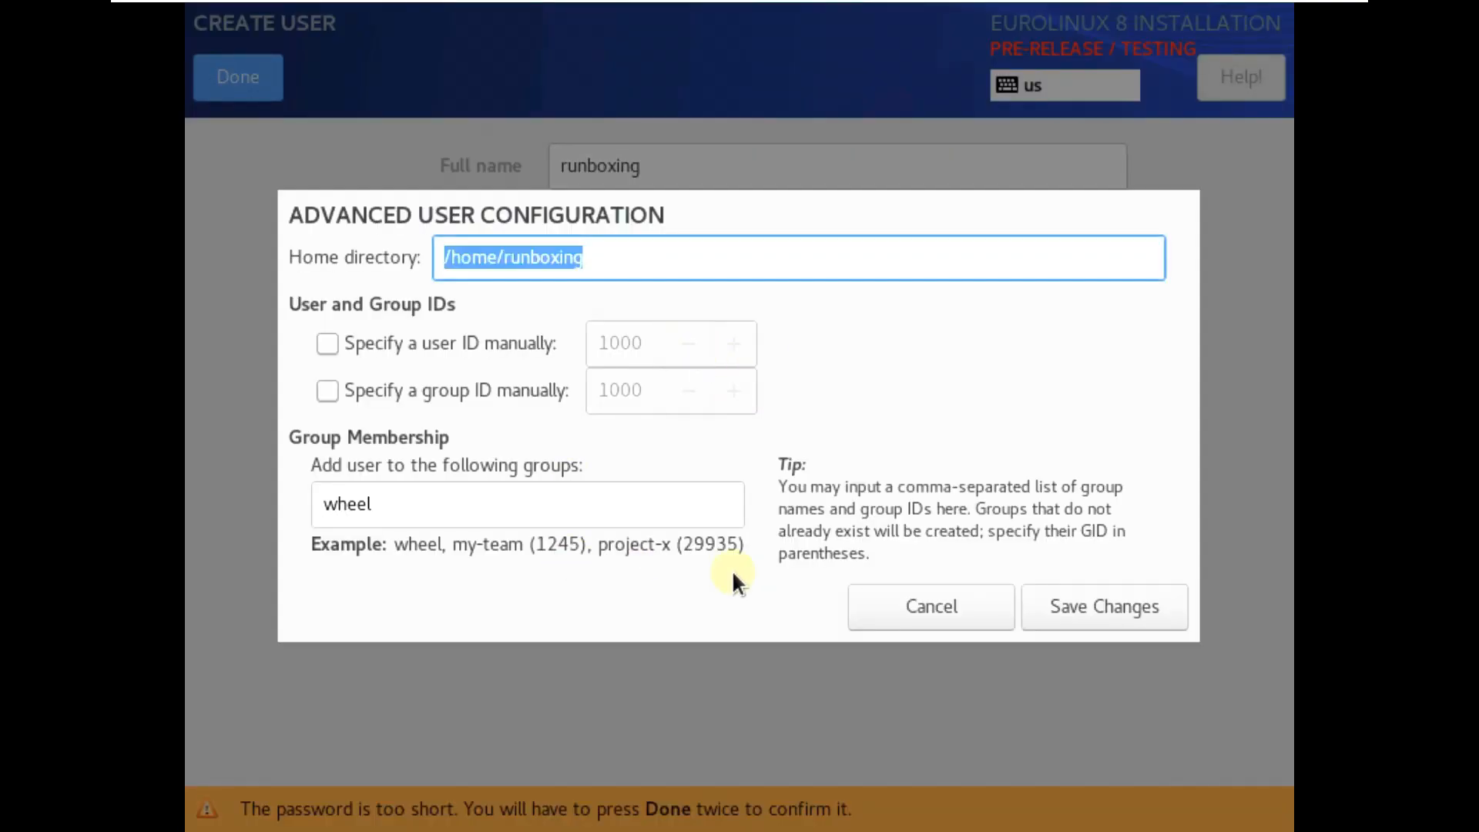
{"action": "left_click", "coordinate": [922, 589]}
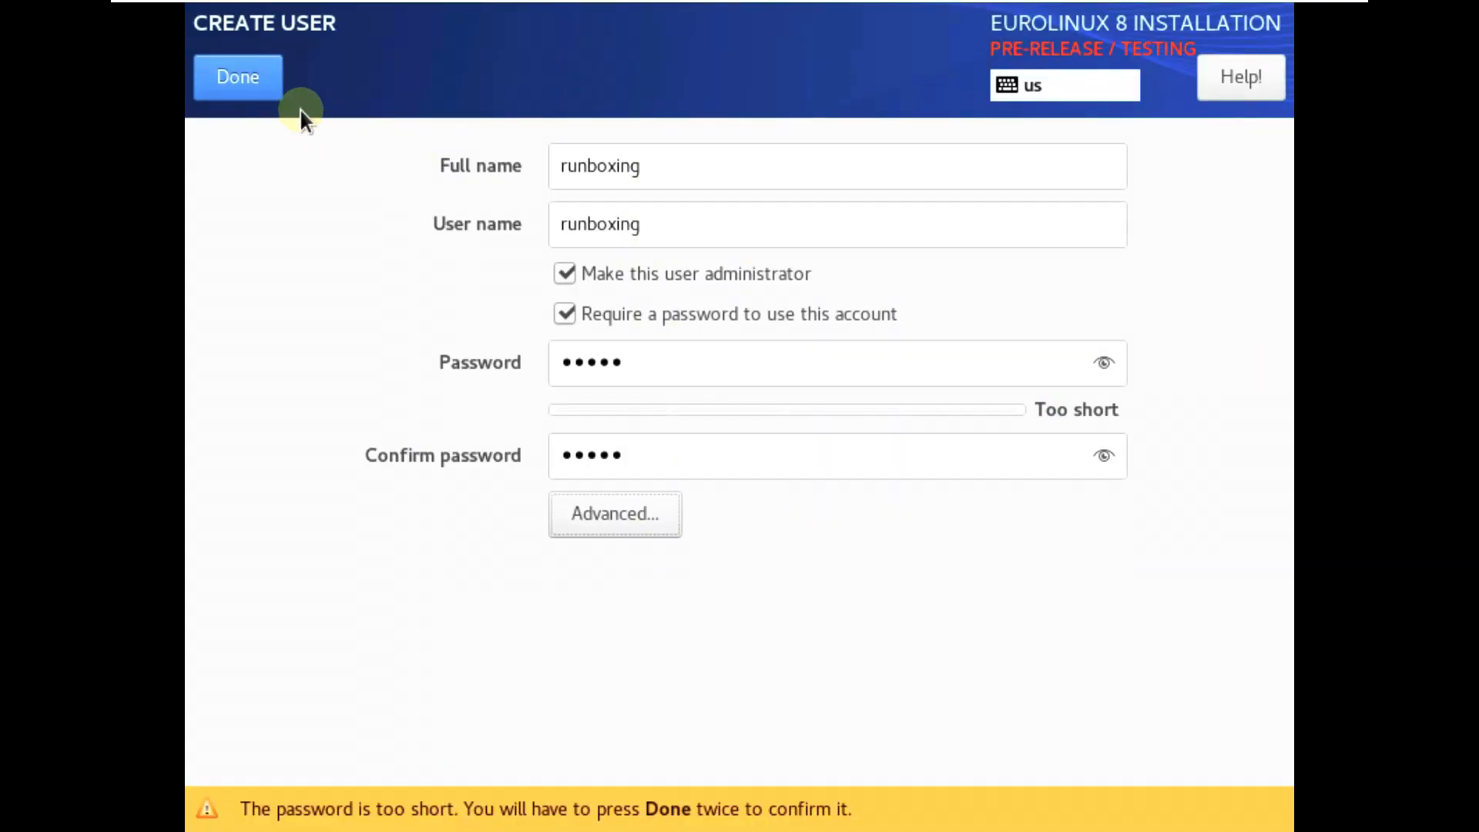
{"action": "left_click", "coordinate": [271, 94]}
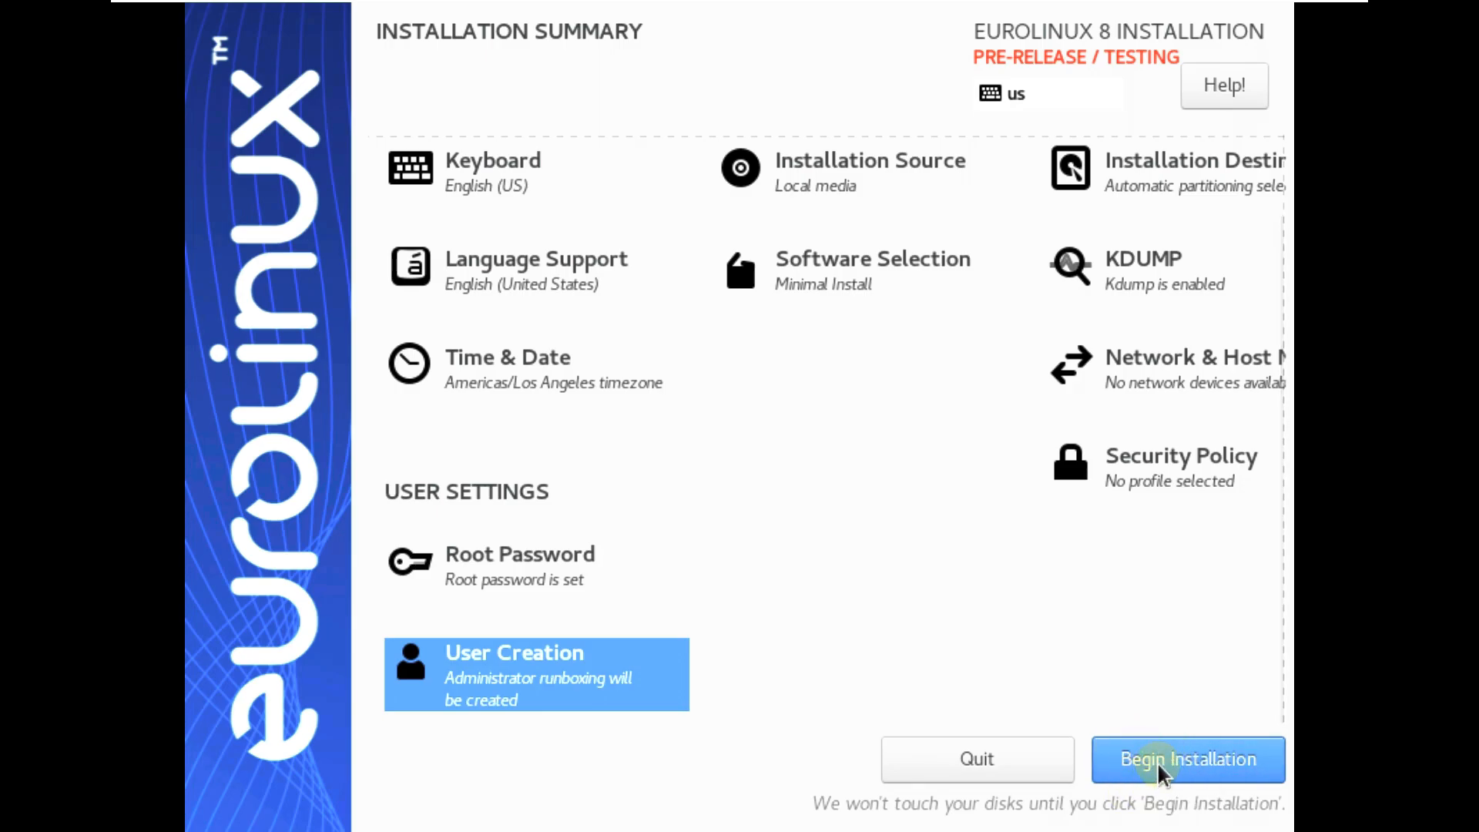
Begin installing EuroLinux 8 to the disk
{"action": "left_click", "coordinate": [1182, 759]}
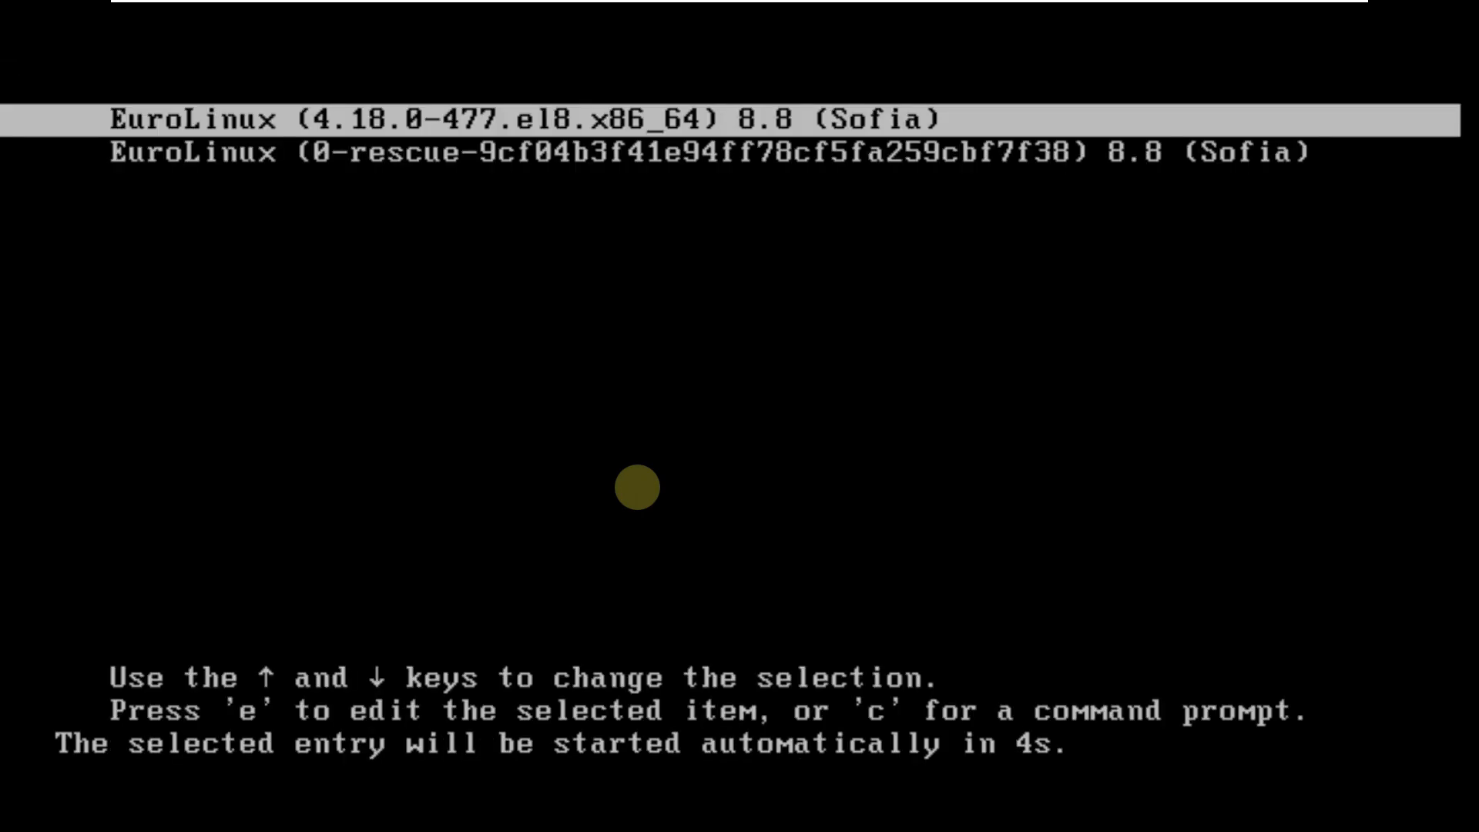
Stop the GRUB countdown, toggle between normal and rescue entries, and boot the regular EuroLinux 8.8 kernel
{"action": "key", "text": "Down"}
{"action": "key", "text": "Up"}
{"action": "key", "text": "Down"}
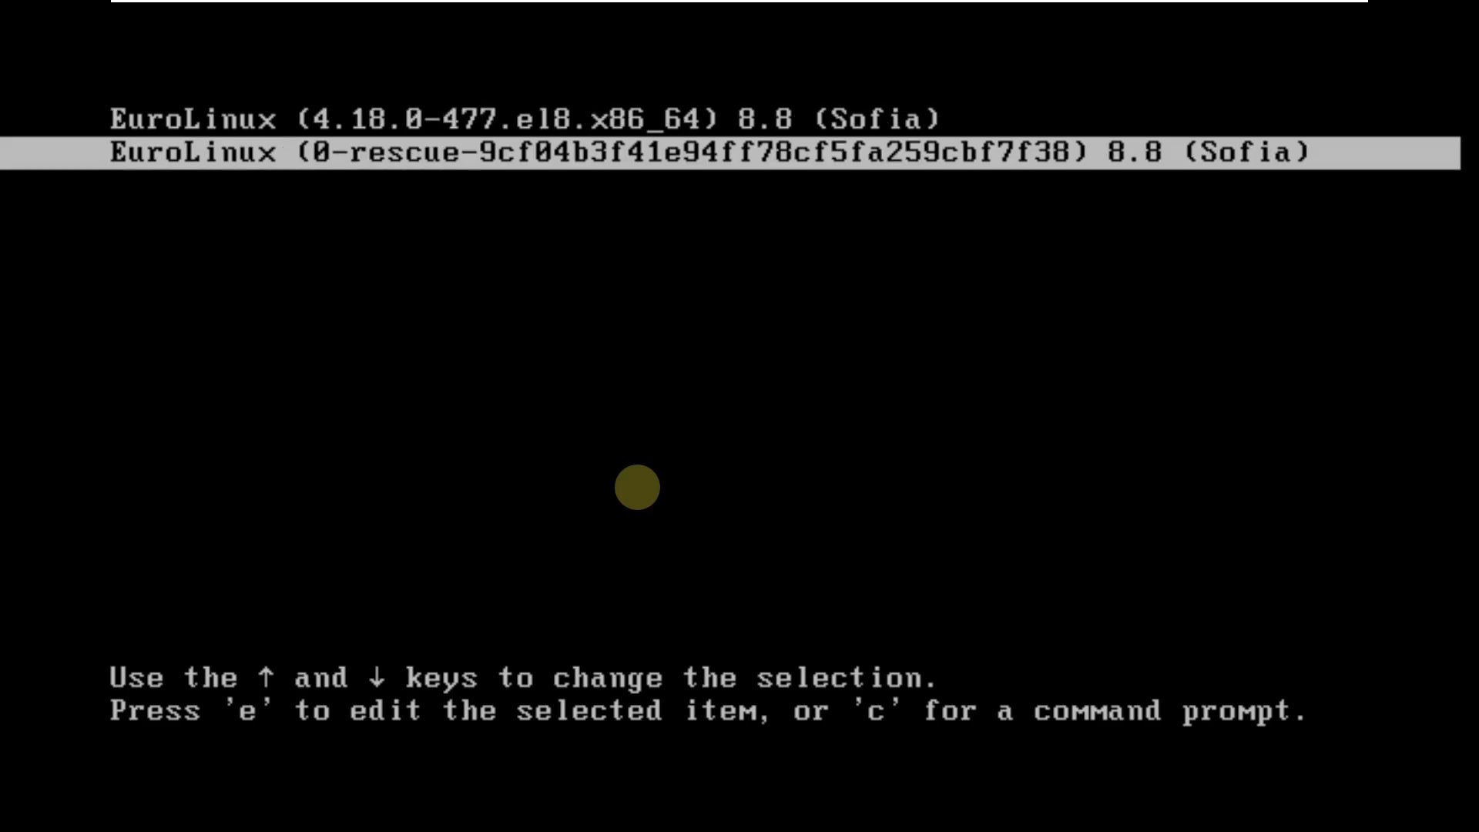
{"action": "key", "text": "Up"}
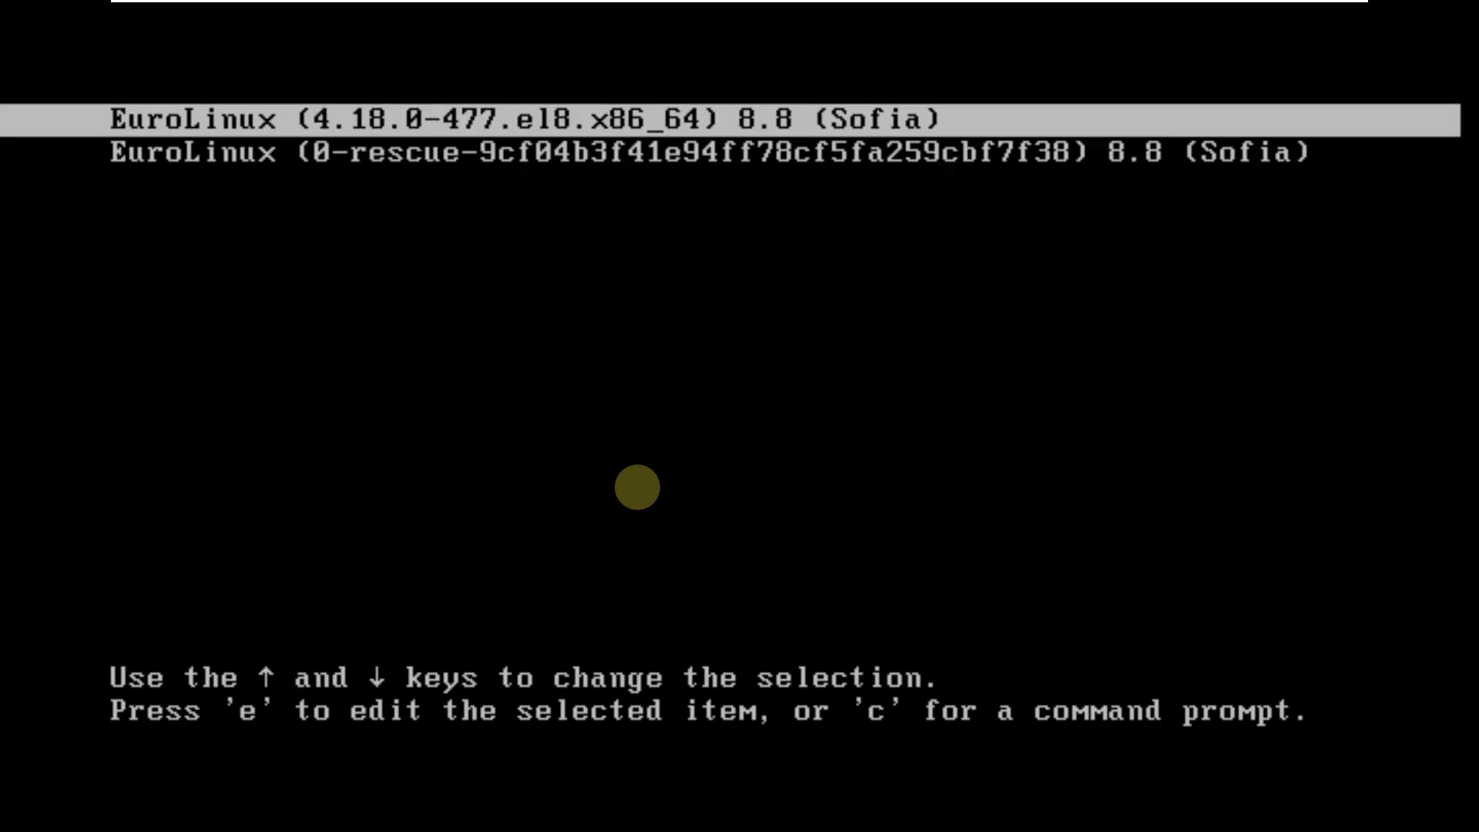
{"action": "key", "text": "Down"}
{"action": "key", "text": "Up"}
{"action": "key", "text": "Down"}
{"action": "key", "text": "Up"}
{"action": "key", "text": "Down"}
{"action": "key", "text": "Up"}
{"action": "key", "text": "Down"}
{"action": "key", "text": "Up"}
{"action": "key", "text": "Down"}
{"action": "key", "text": "Up"}
{"action": "key", "text": "Down"}
{"action": "key", "text": "Up"}
{"action": "key", "text": "Return"}
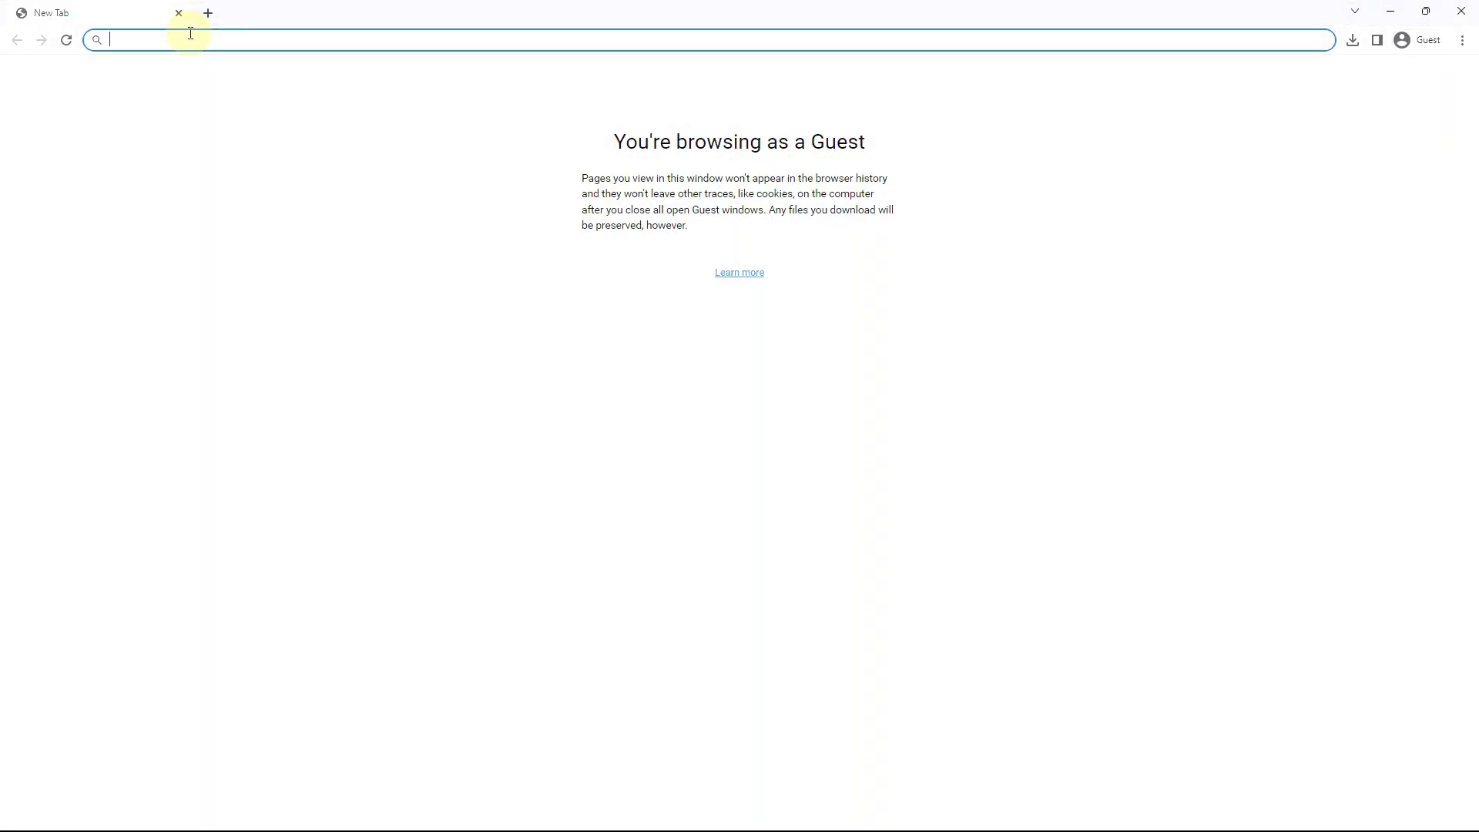
Enter youtube.com/9to5linux in Chrome's address bar and review the typed address
{"action": "type", "text": "y"}
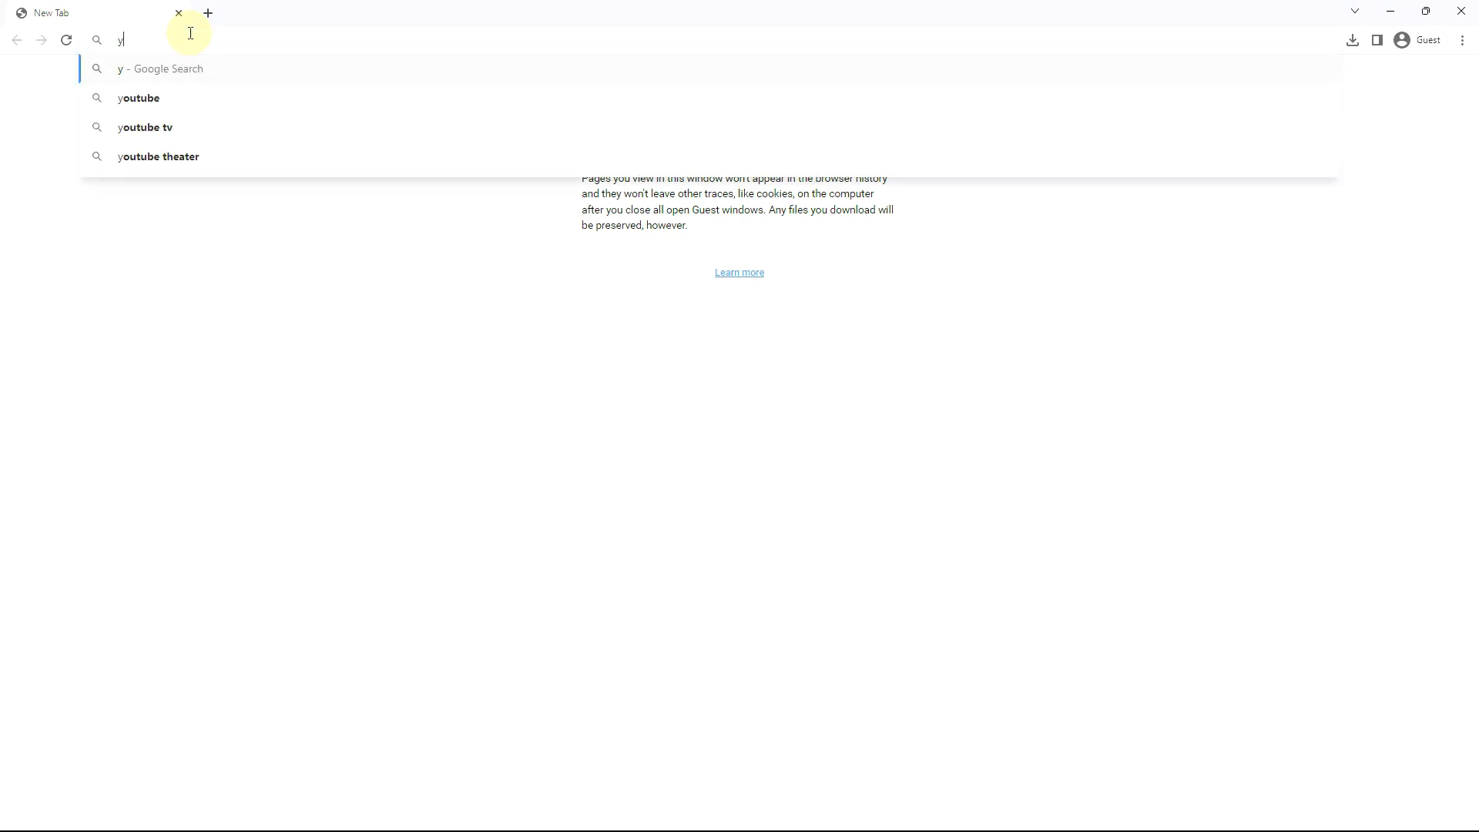
{"action": "type", "text": "outube.com"}
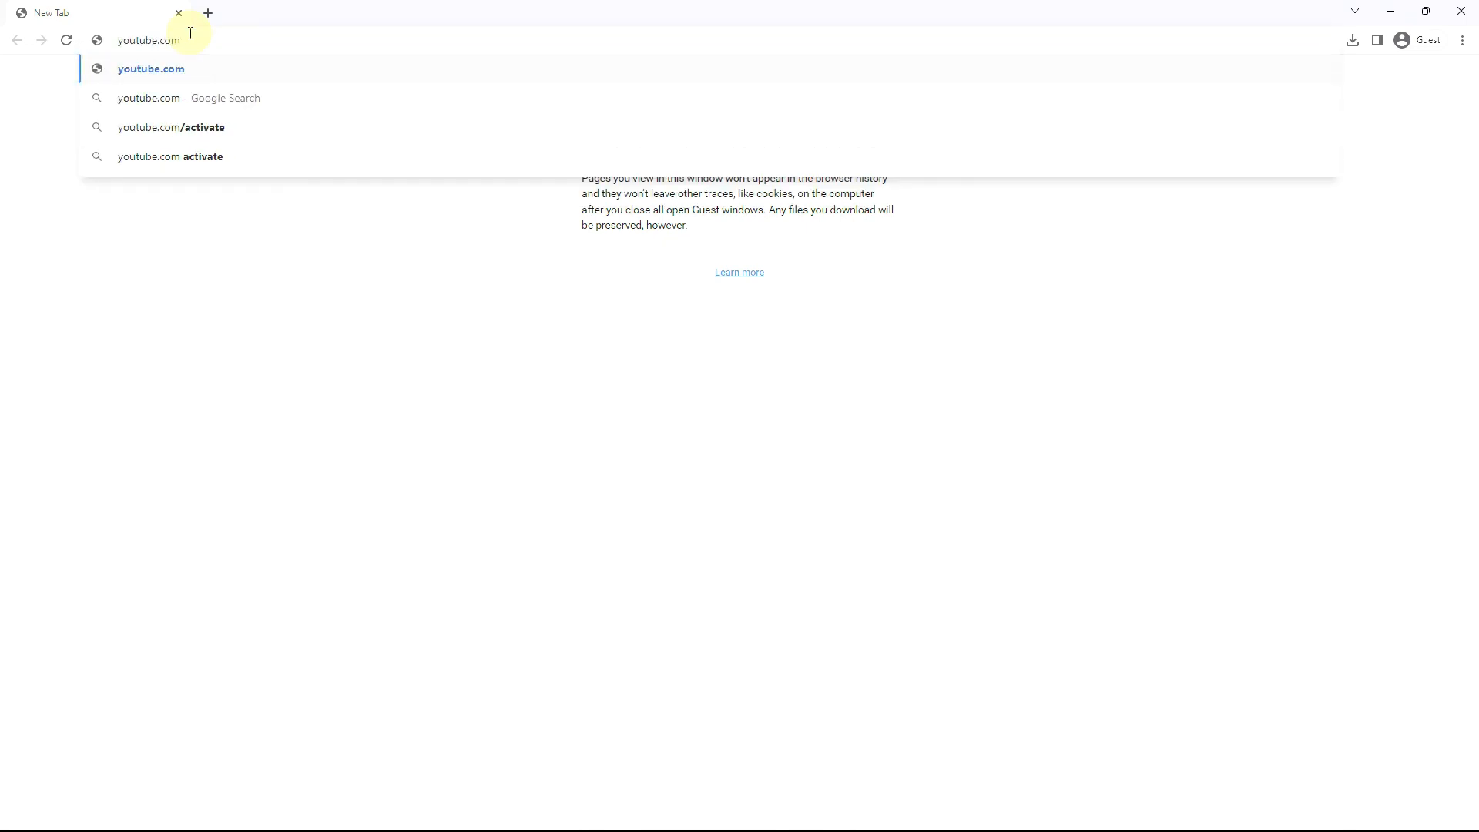
{"action": "type", "text": "/"}
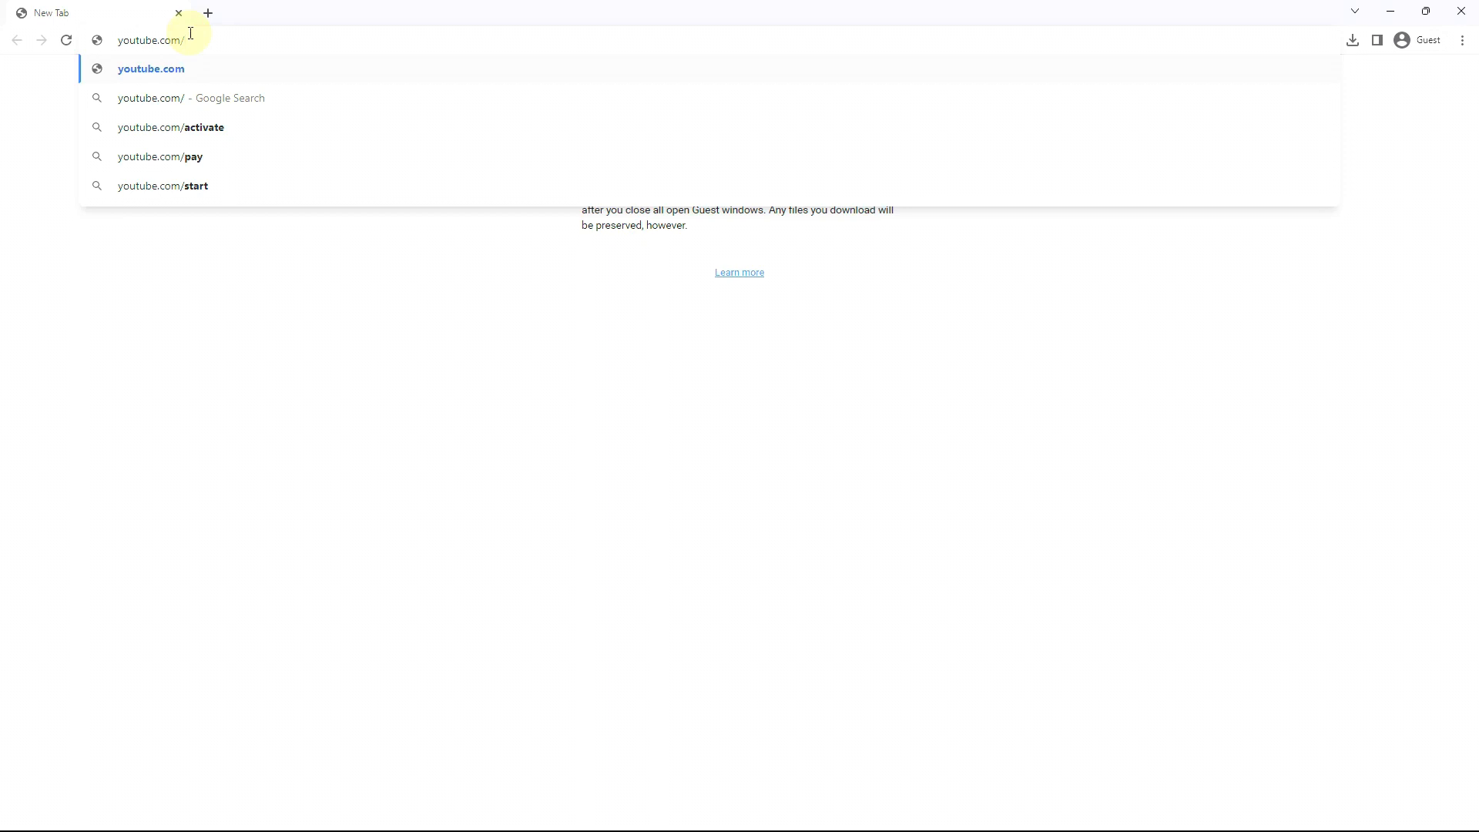
{"action": "type", "text": "9to5"}
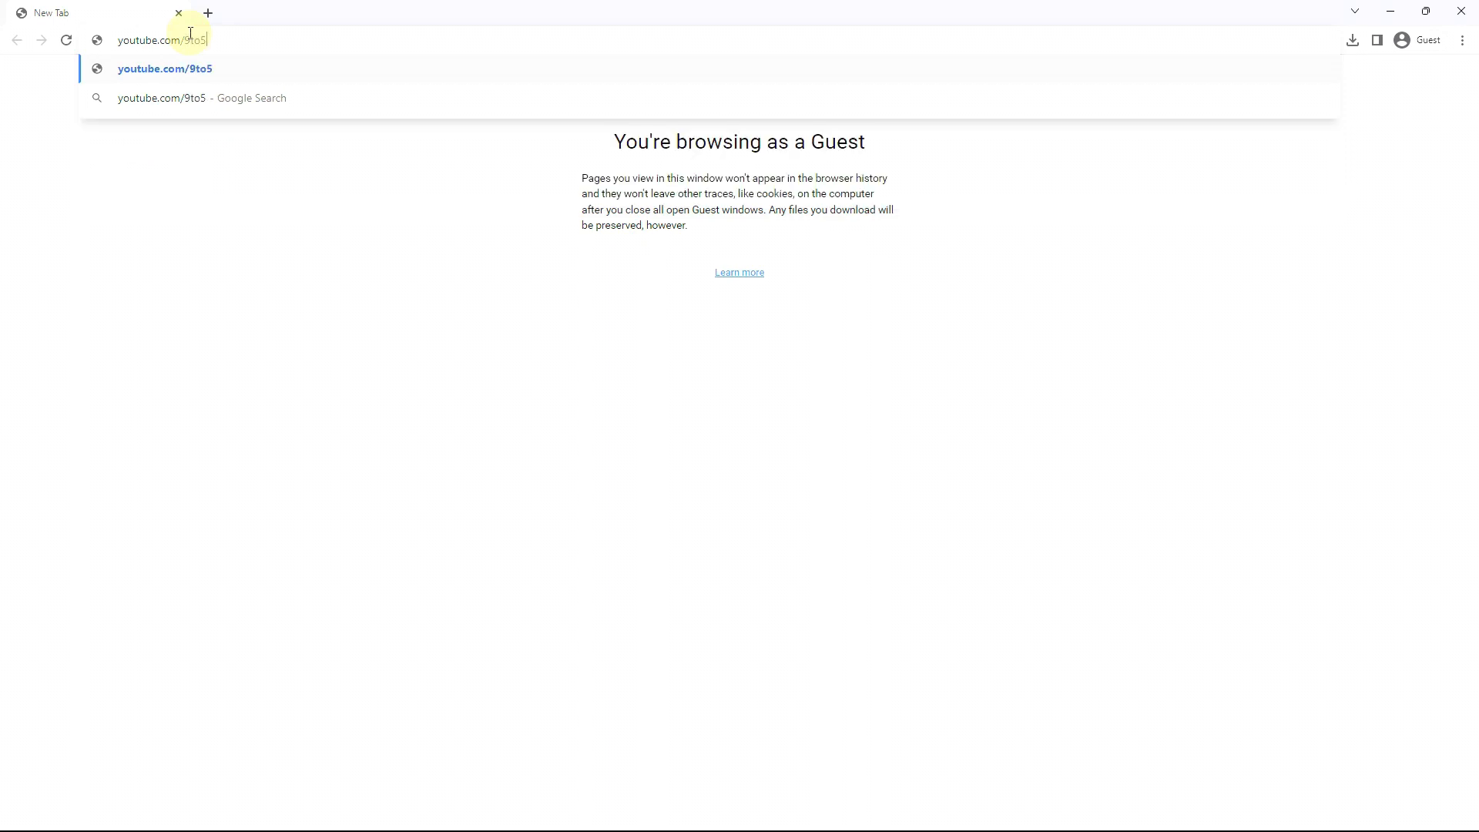
{"action": "type", "text": "linux"}
{"action": "left_click_drag", "start_coordinate": [262, 43], "coordinate": [116, 40]}
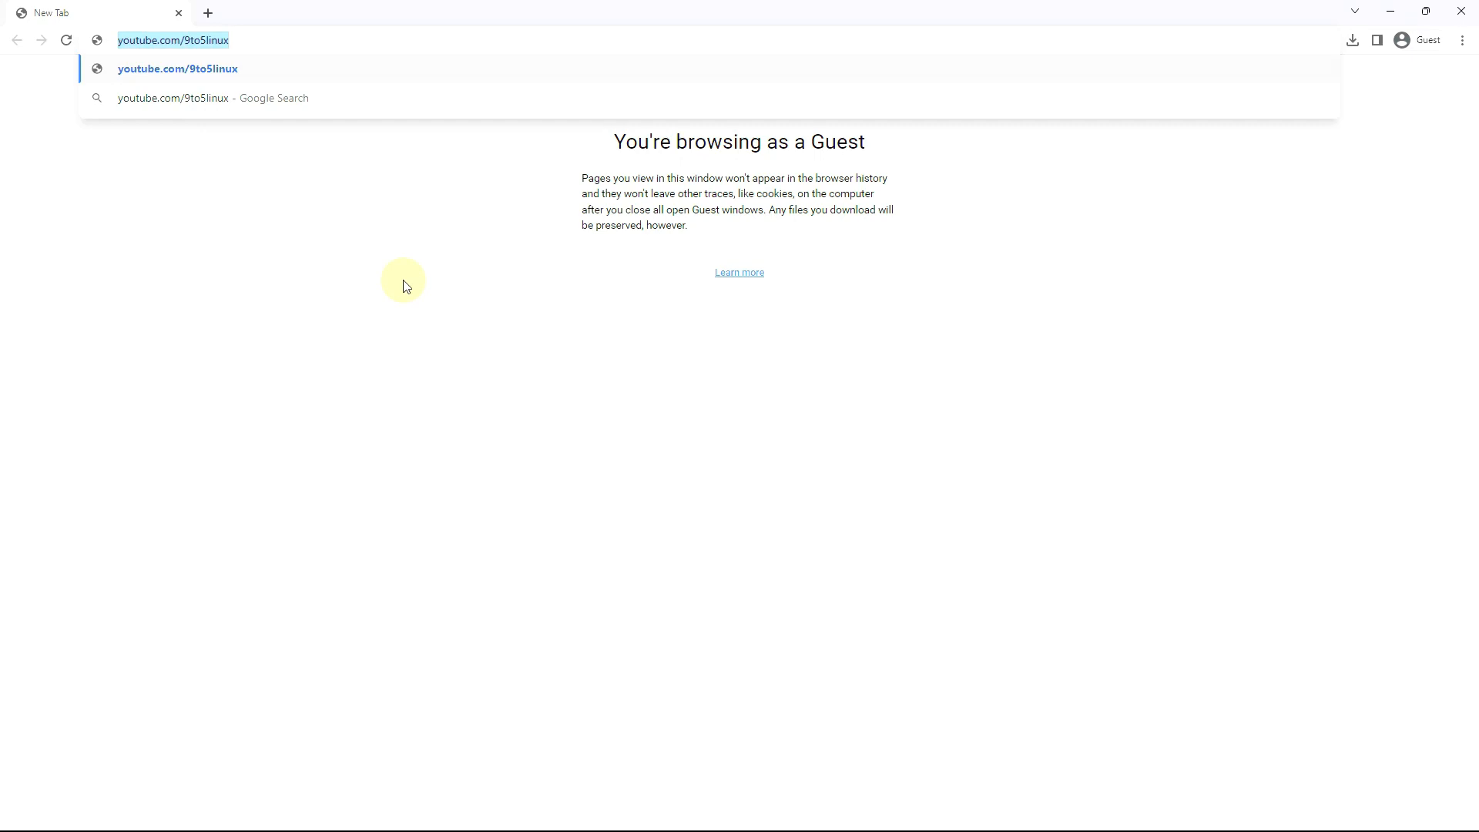
{"action": "left_click", "coordinate": [284, 38]}
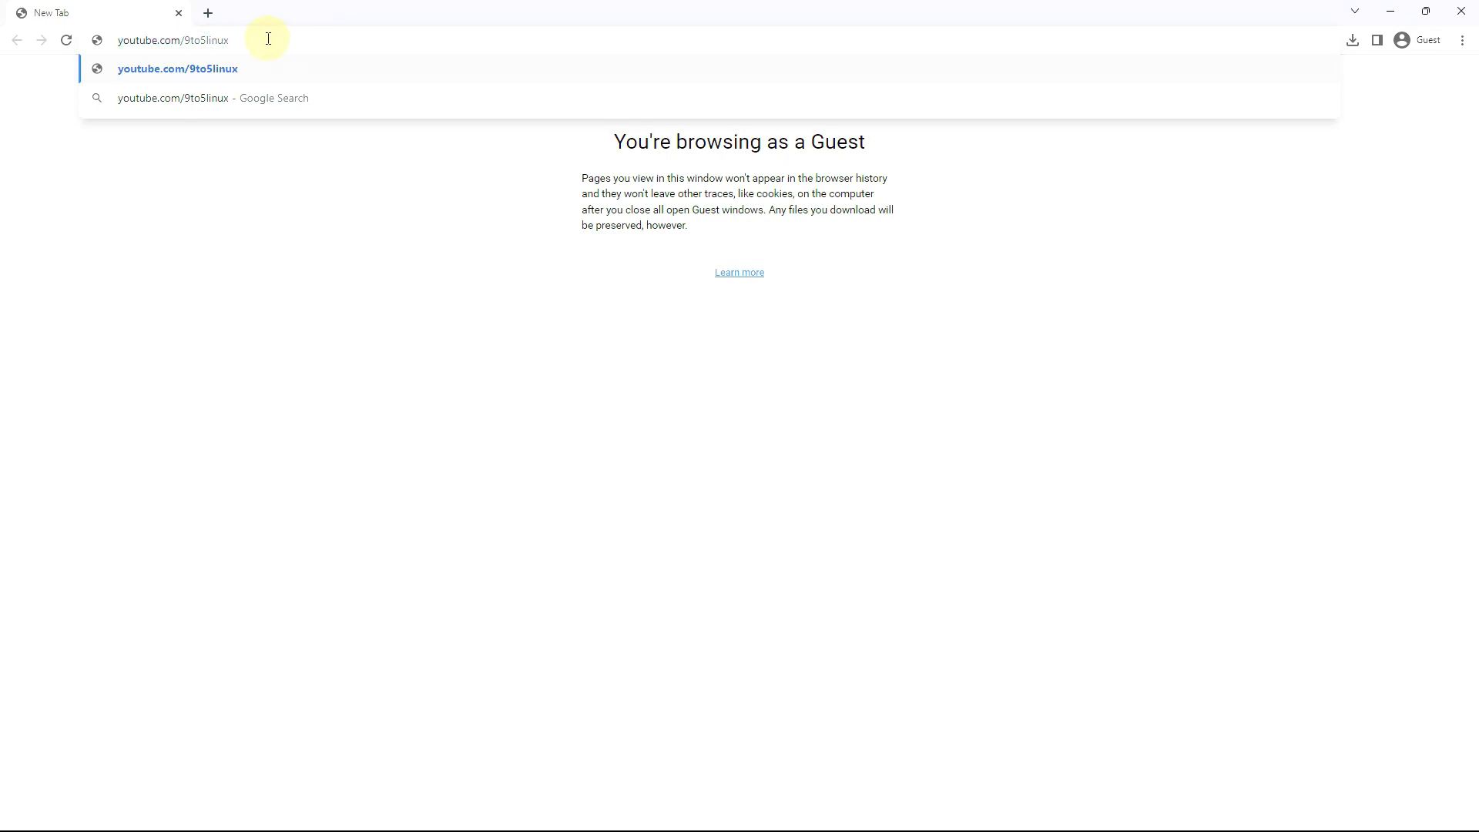
{"action": "left_click_drag", "start_coordinate": [241, 39], "coordinate": [191, 38]}
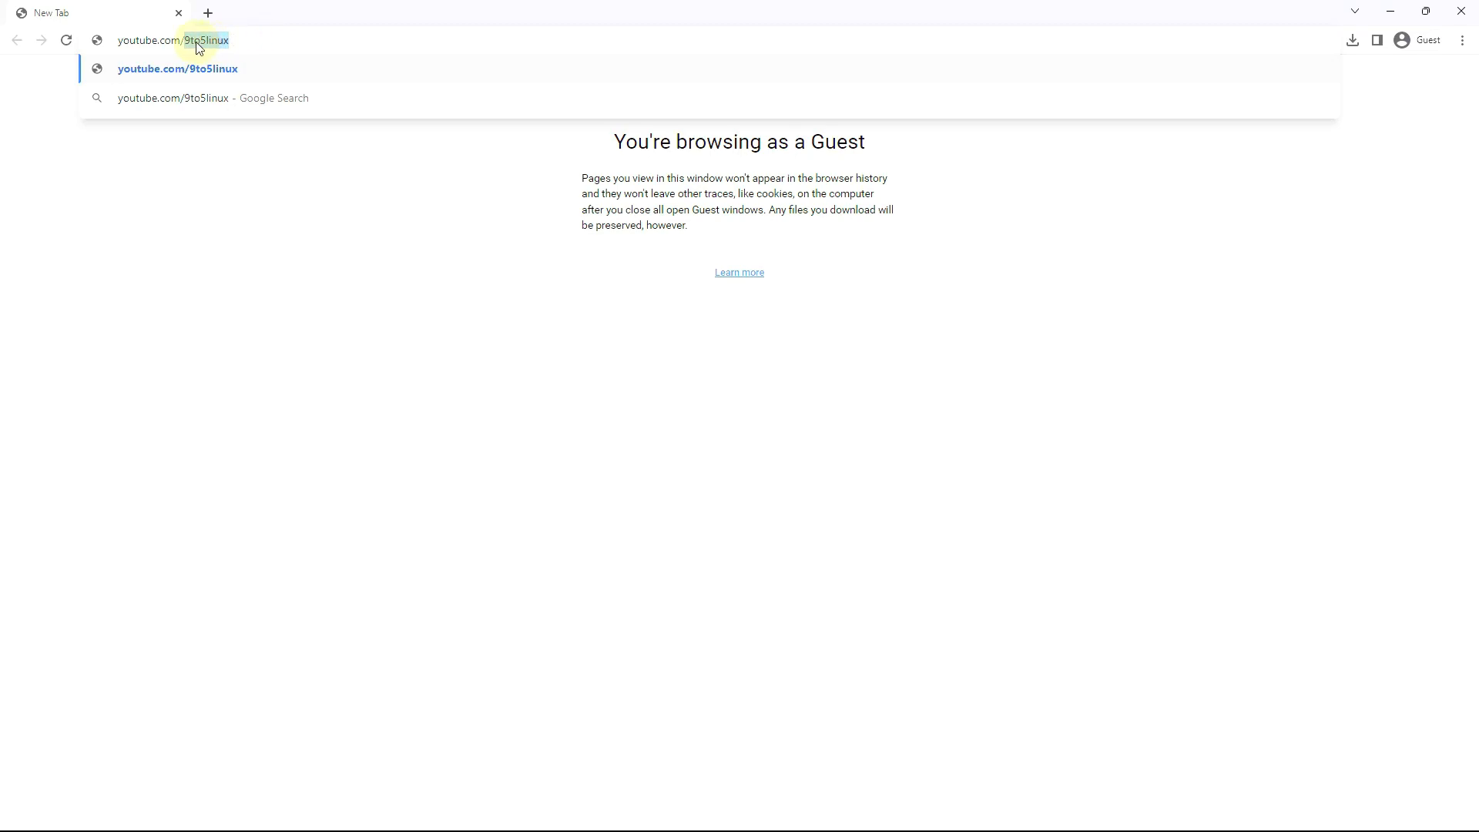
{"action": "left_click", "coordinate": [247, 39]}
Load the 9to5Linux channel, pause its trailer, and show its playlists
{"action": "key", "text": "Return"}
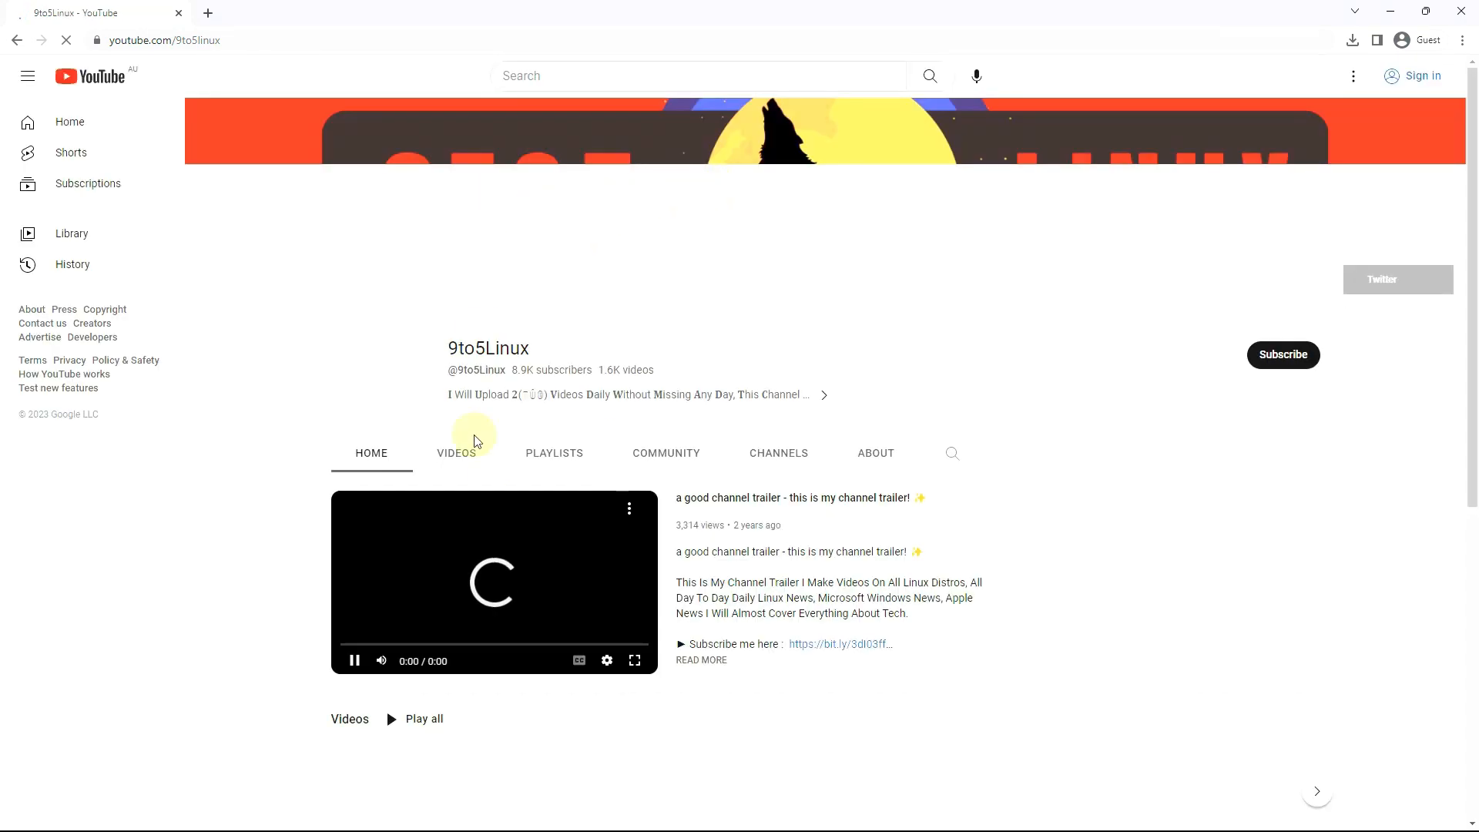
{"action": "left_click", "coordinate": [354, 660]}
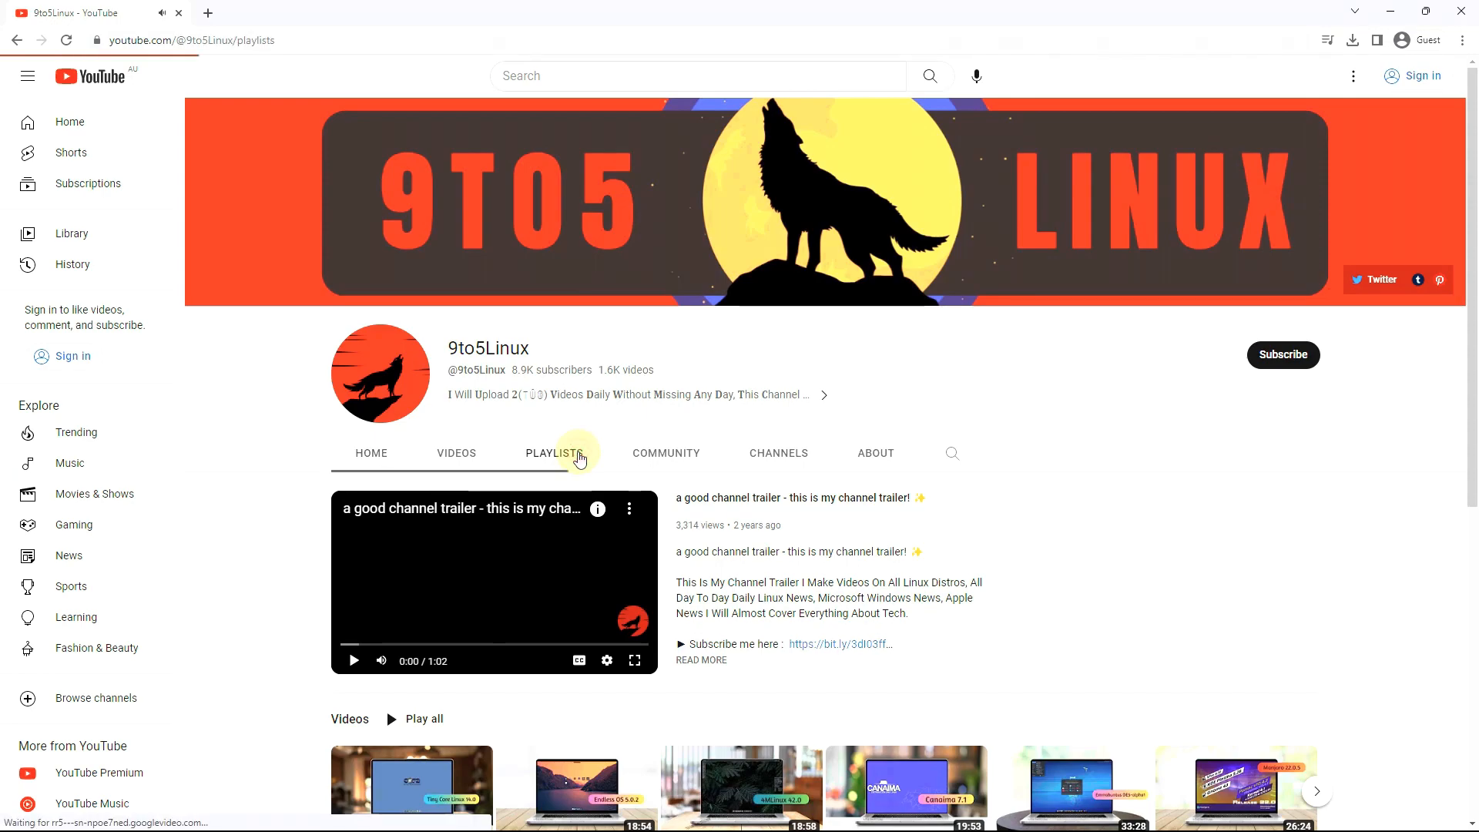
{"action": "left_click", "coordinate": [585, 452]}
View the full Linux playlist, then return to the channel's playlists
{"action": "mouse_move", "coordinate": [1245, 570]}
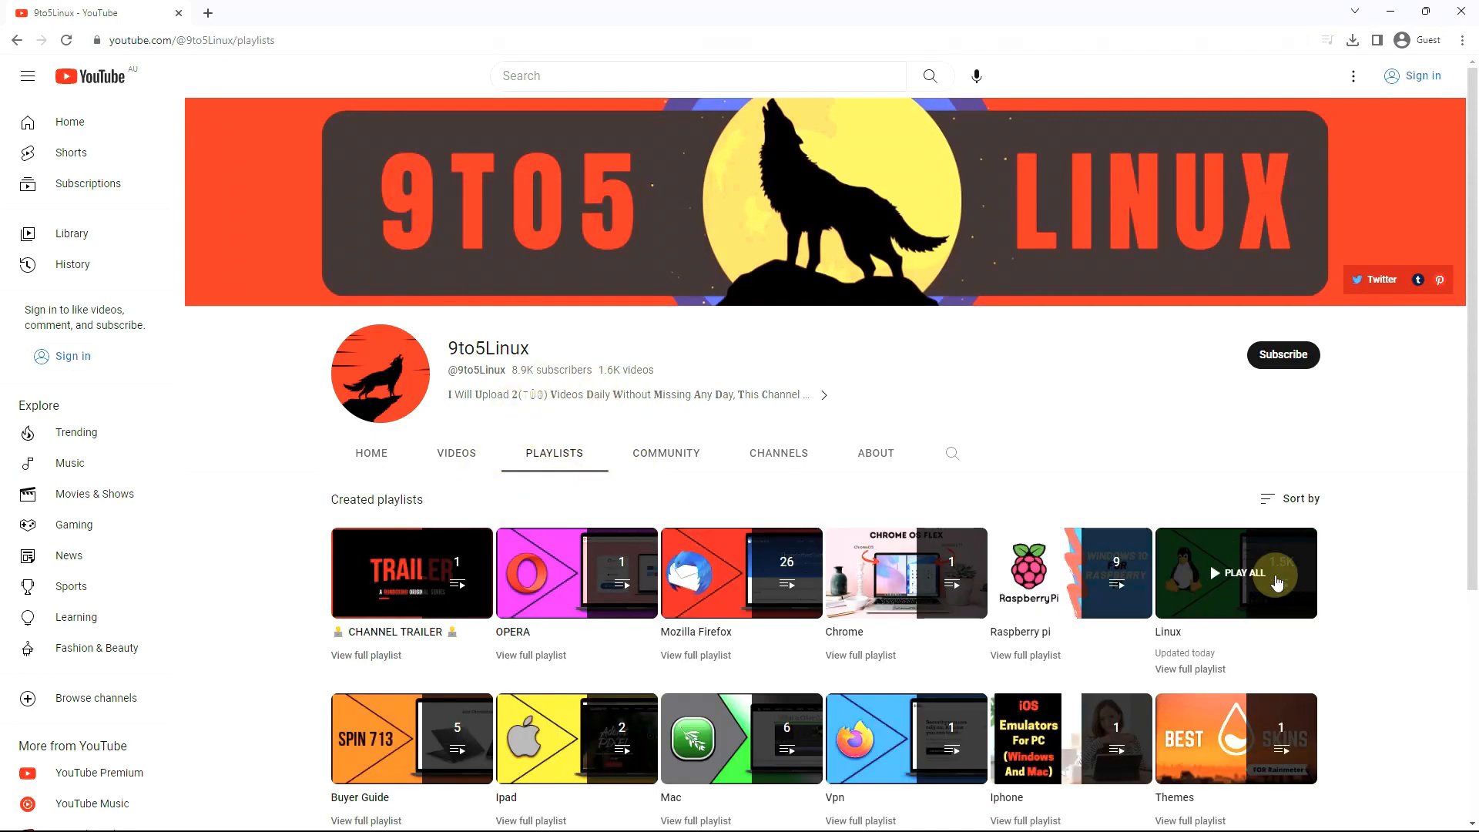
{"action": "scroll", "coordinate": [1245, 570], "scroll_direction": "down", "scroll_amount": 2}
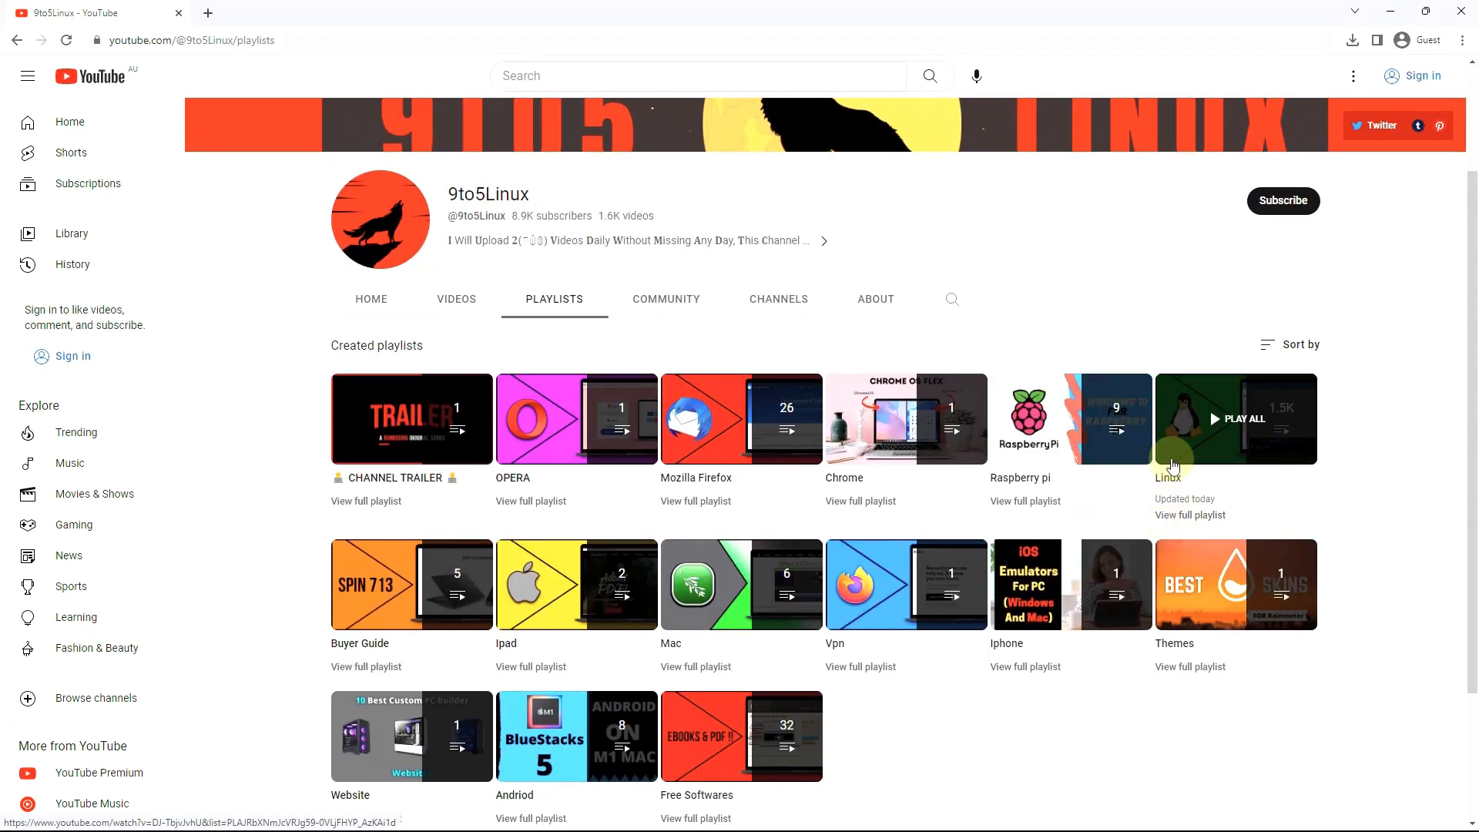
{"action": "left_click", "coordinate": [1176, 518]}
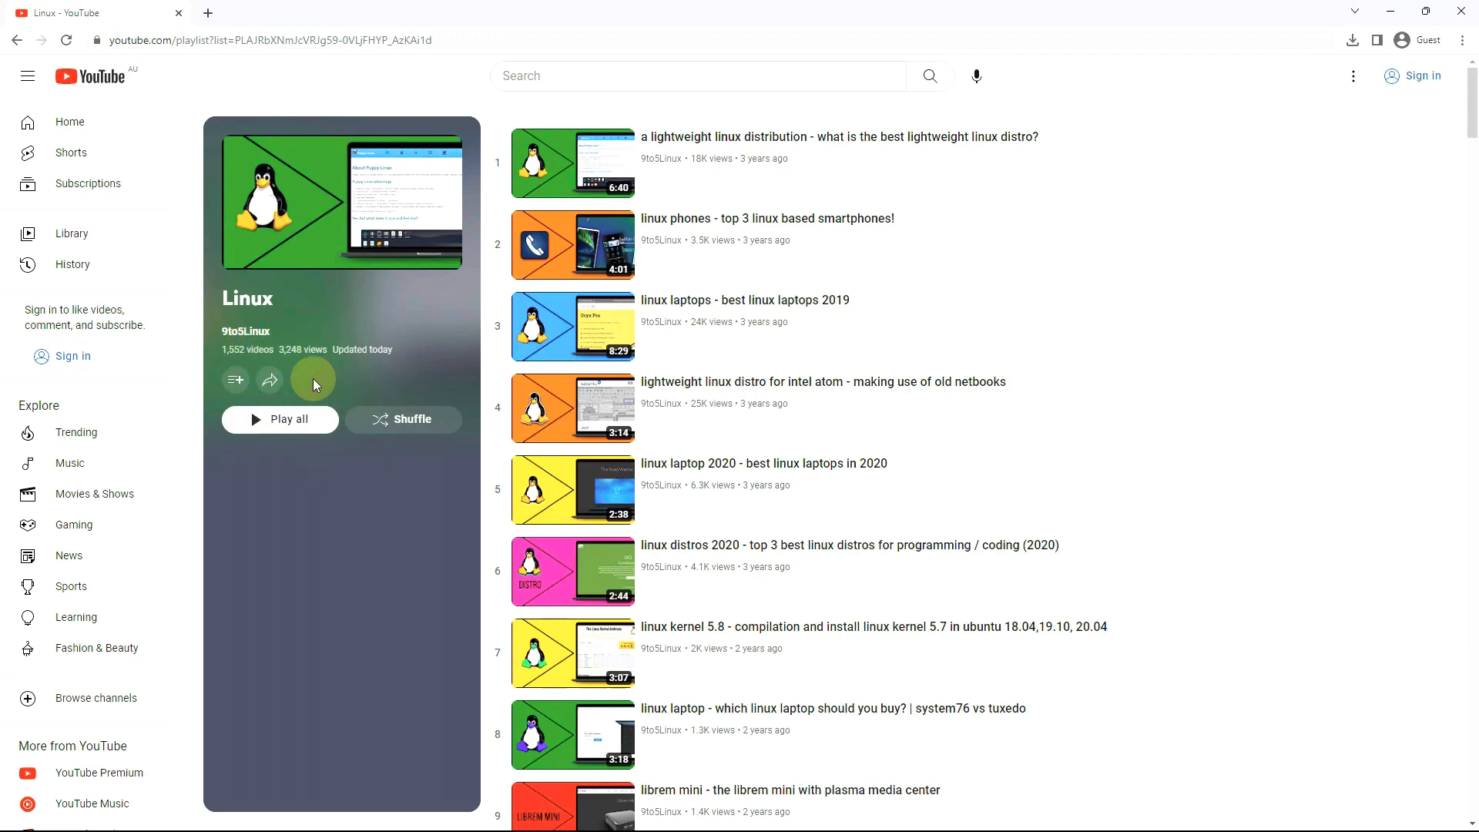
{"action": "left_click", "coordinate": [16, 40]}
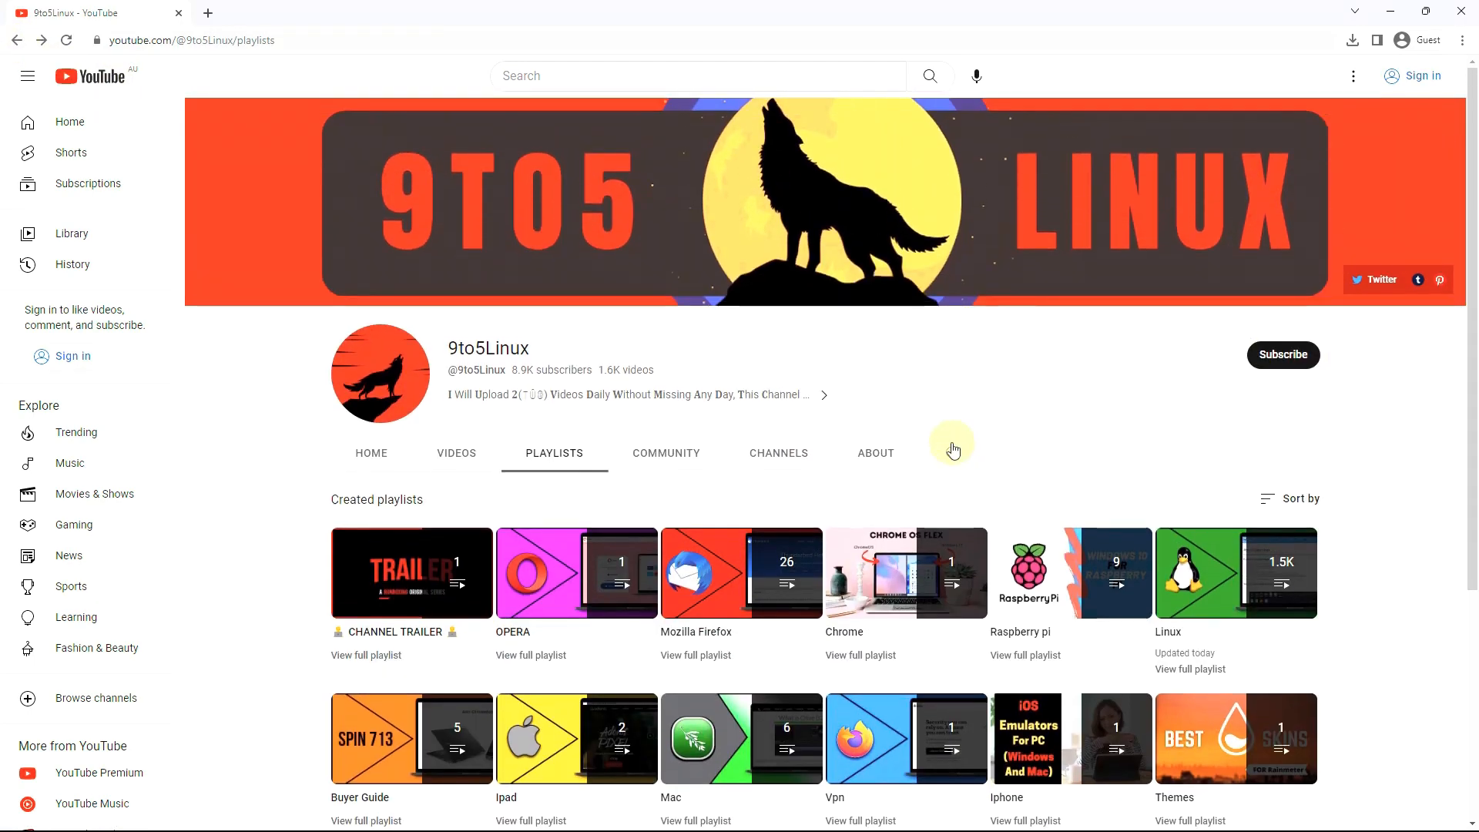
{"action": "left_click", "coordinate": [953, 453]}
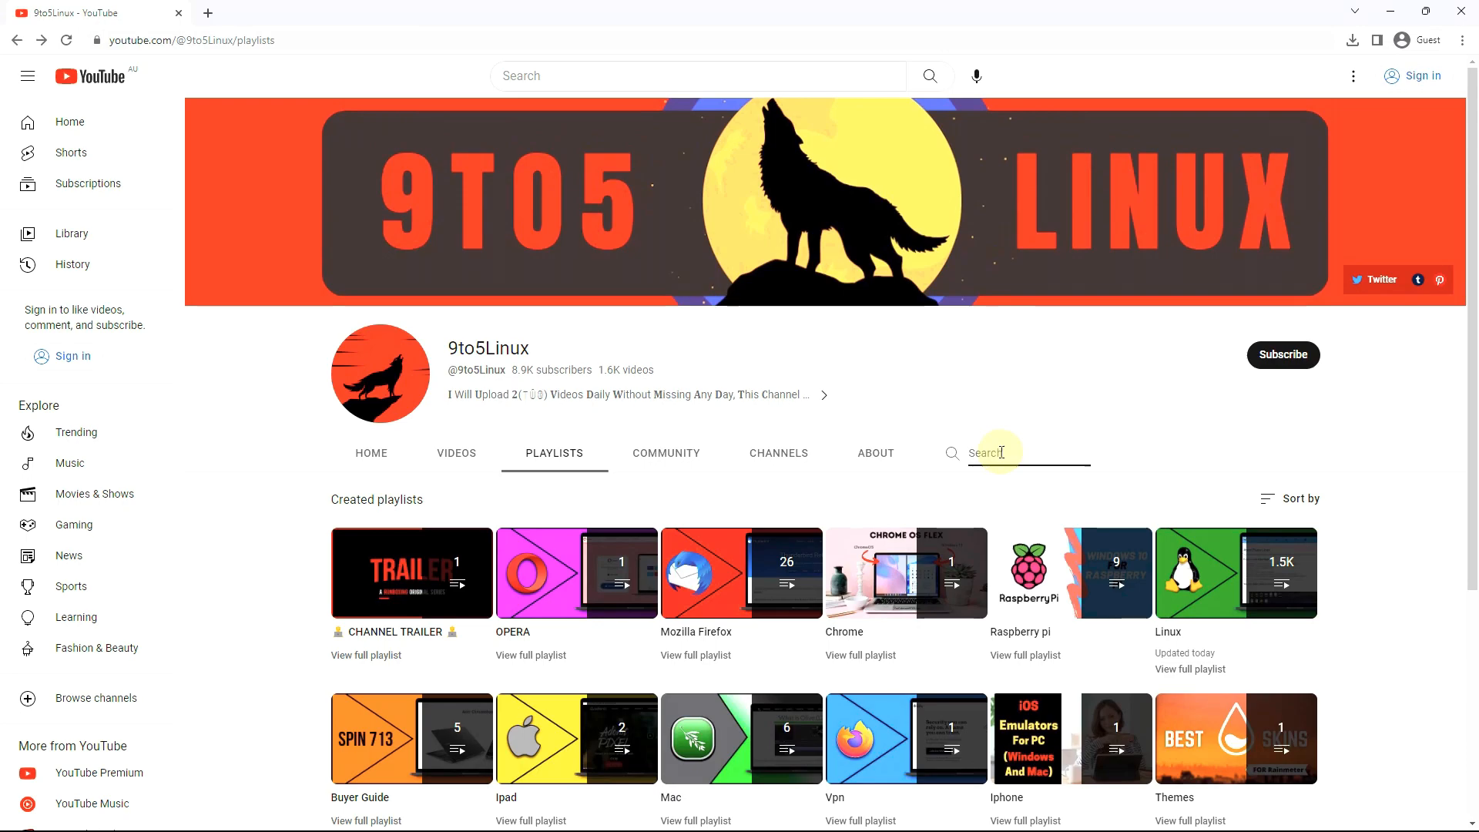
Search the channel for 'mx linux', then open its About tab
{"action": "type", "text": "mx linux"}
{"action": "key", "text": "Return"}
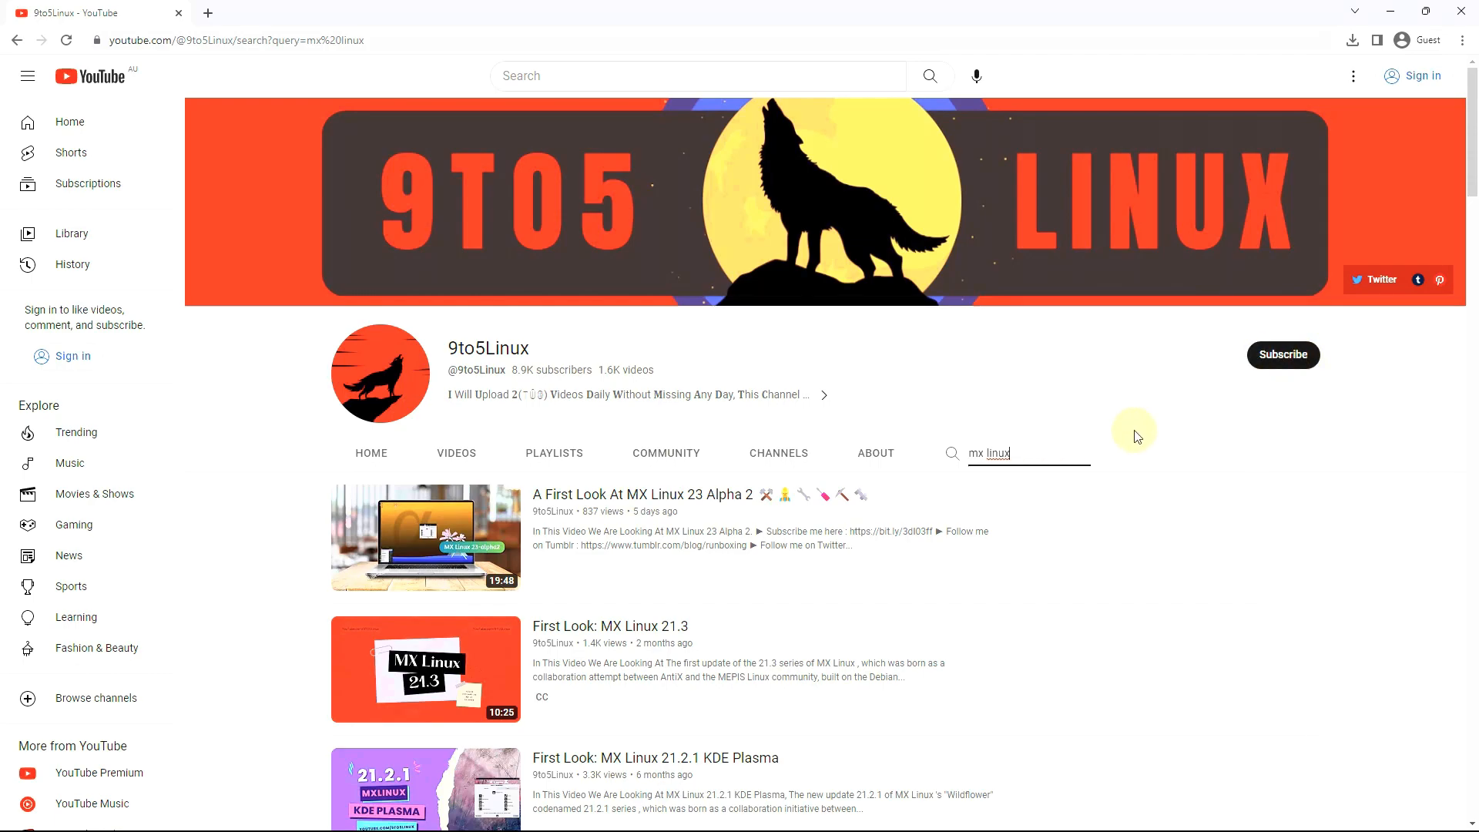
{"action": "left_click", "coordinate": [873, 458]}
{"action": "scroll", "coordinate": [872, 457], "scroll_direction": "down", "scroll_amount": 1}
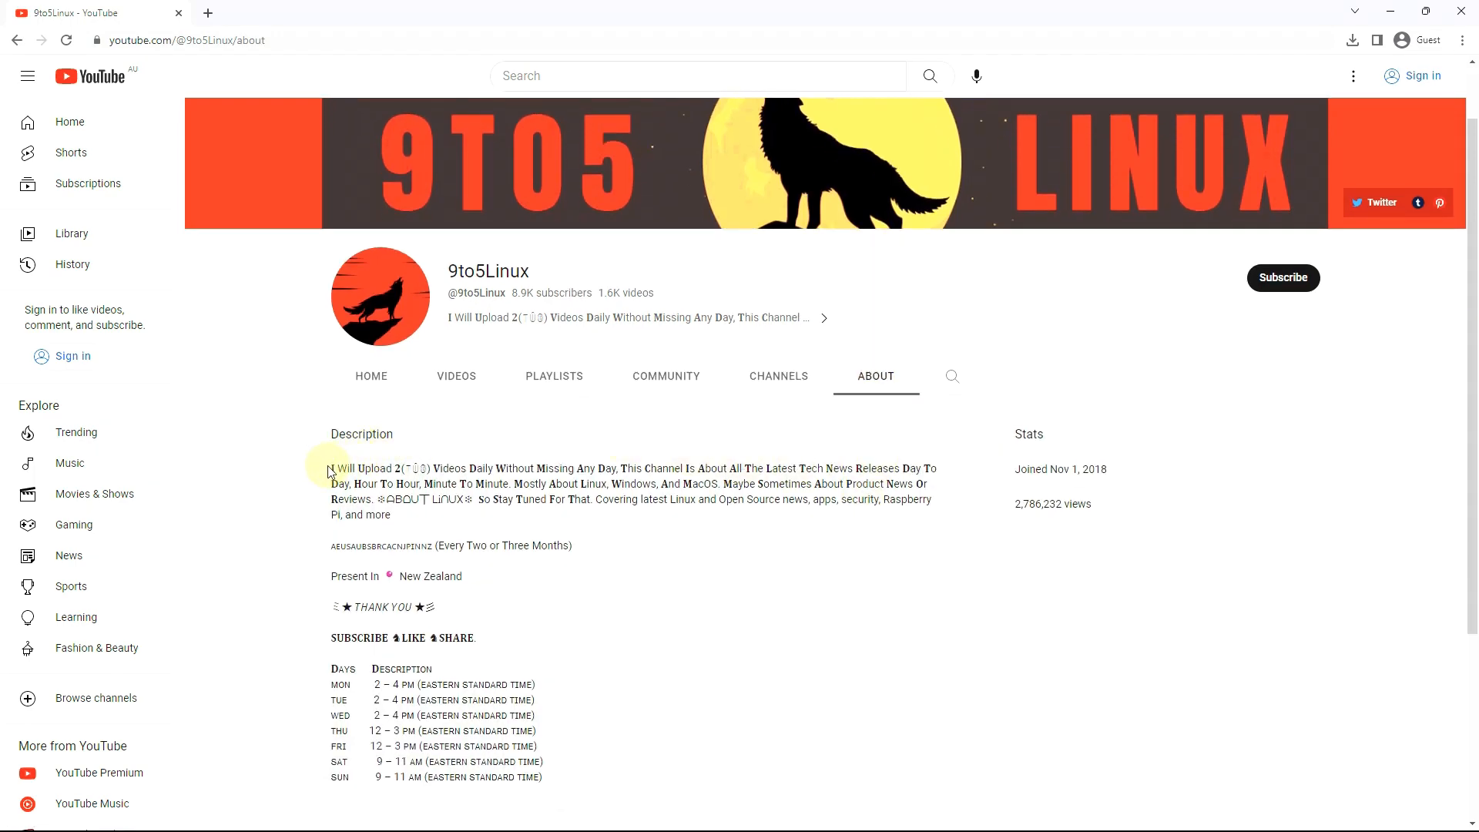
Select the description's first line and the SUBSCRIBE-through-SUN upload schedule text
{"action": "left_click_drag", "start_coordinate": [332, 468], "coordinate": [620, 468]}
{"action": "scroll", "coordinate": [375, 543], "scroll_direction": "down", "scroll_amount": 2}
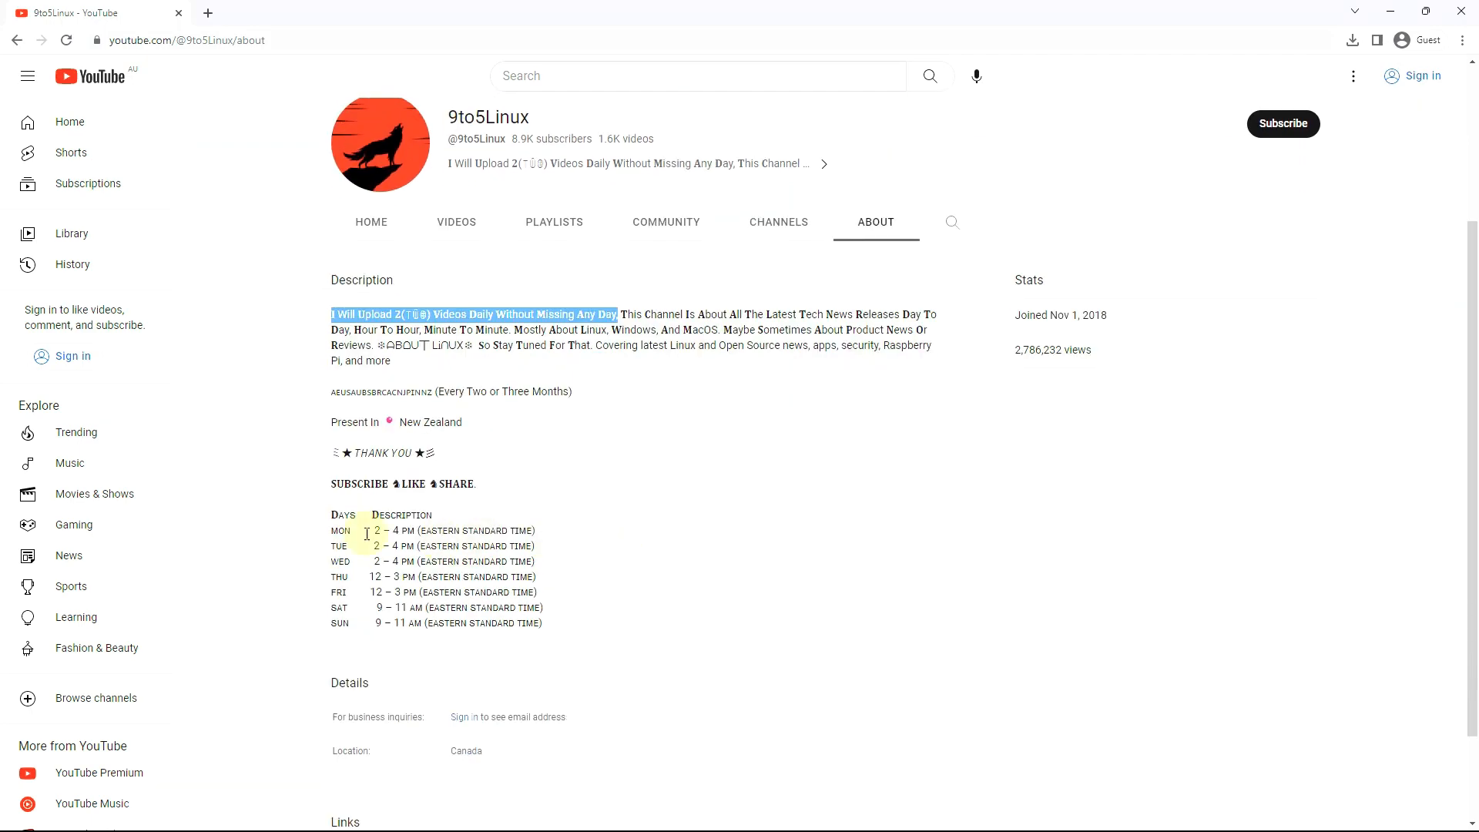
{"action": "left_click_drag", "start_coordinate": [331, 483], "coordinate": [546, 632]}
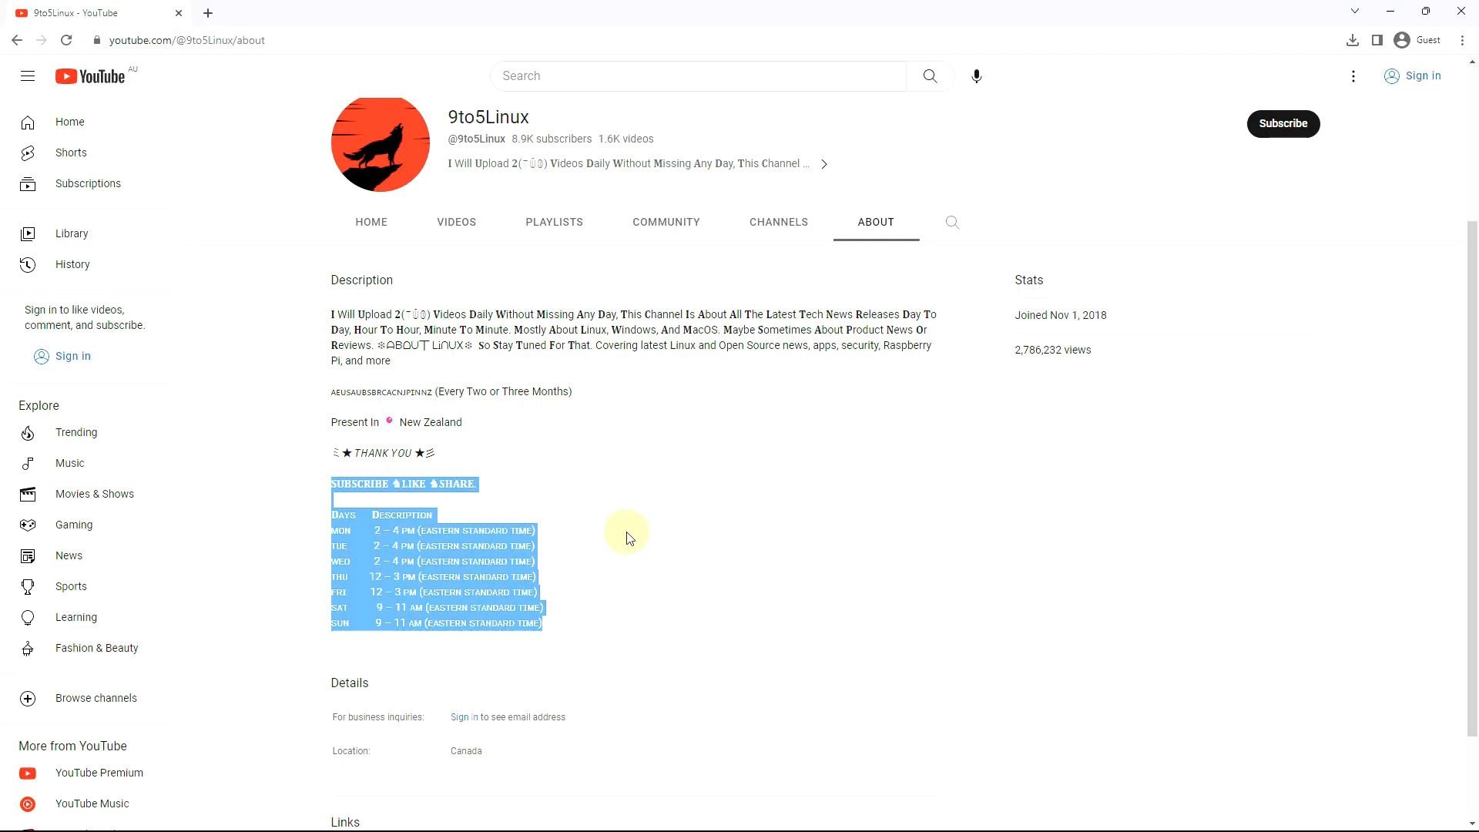
{"action": "scroll", "coordinate": [746, 584], "scroll_direction": "up", "scroll_amount": 2}
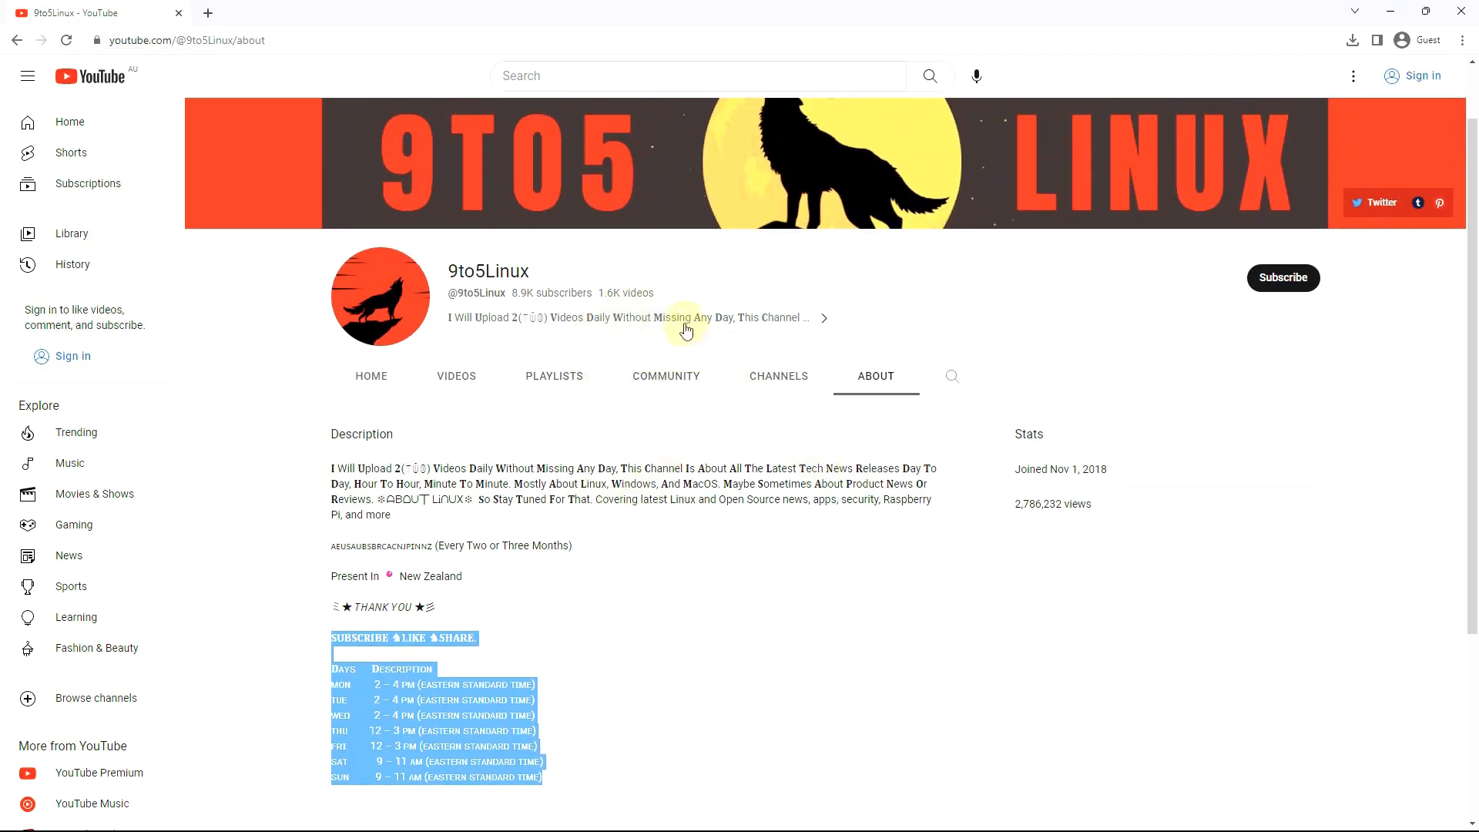
Open the Community tab and scroll through polls like Latest Packages and Latest Distributions
{"action": "left_click", "coordinate": [685, 376]}
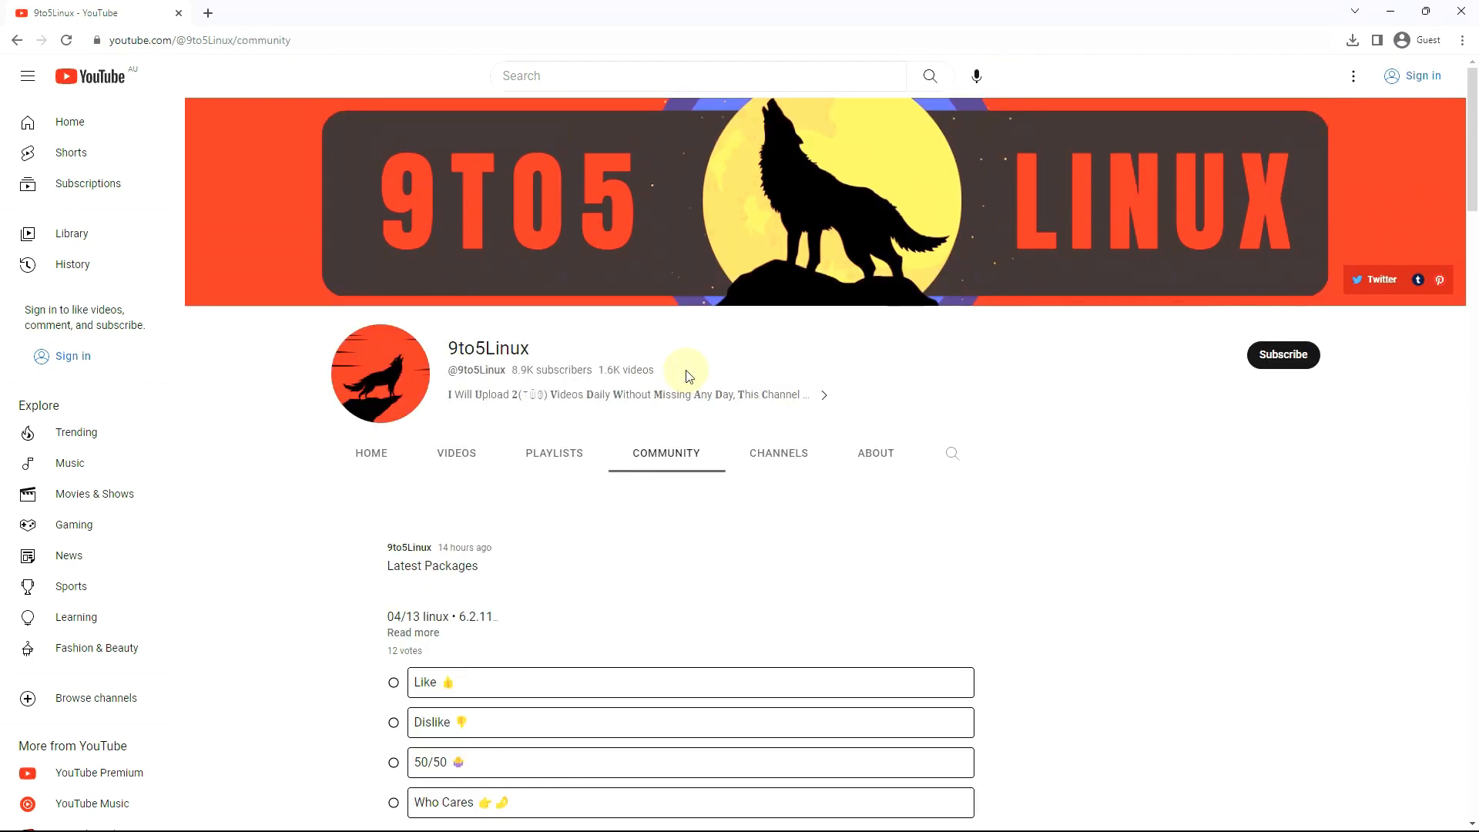
{"action": "scroll", "coordinate": [497, 462], "scroll_direction": "down", "scroll_amount": 2}
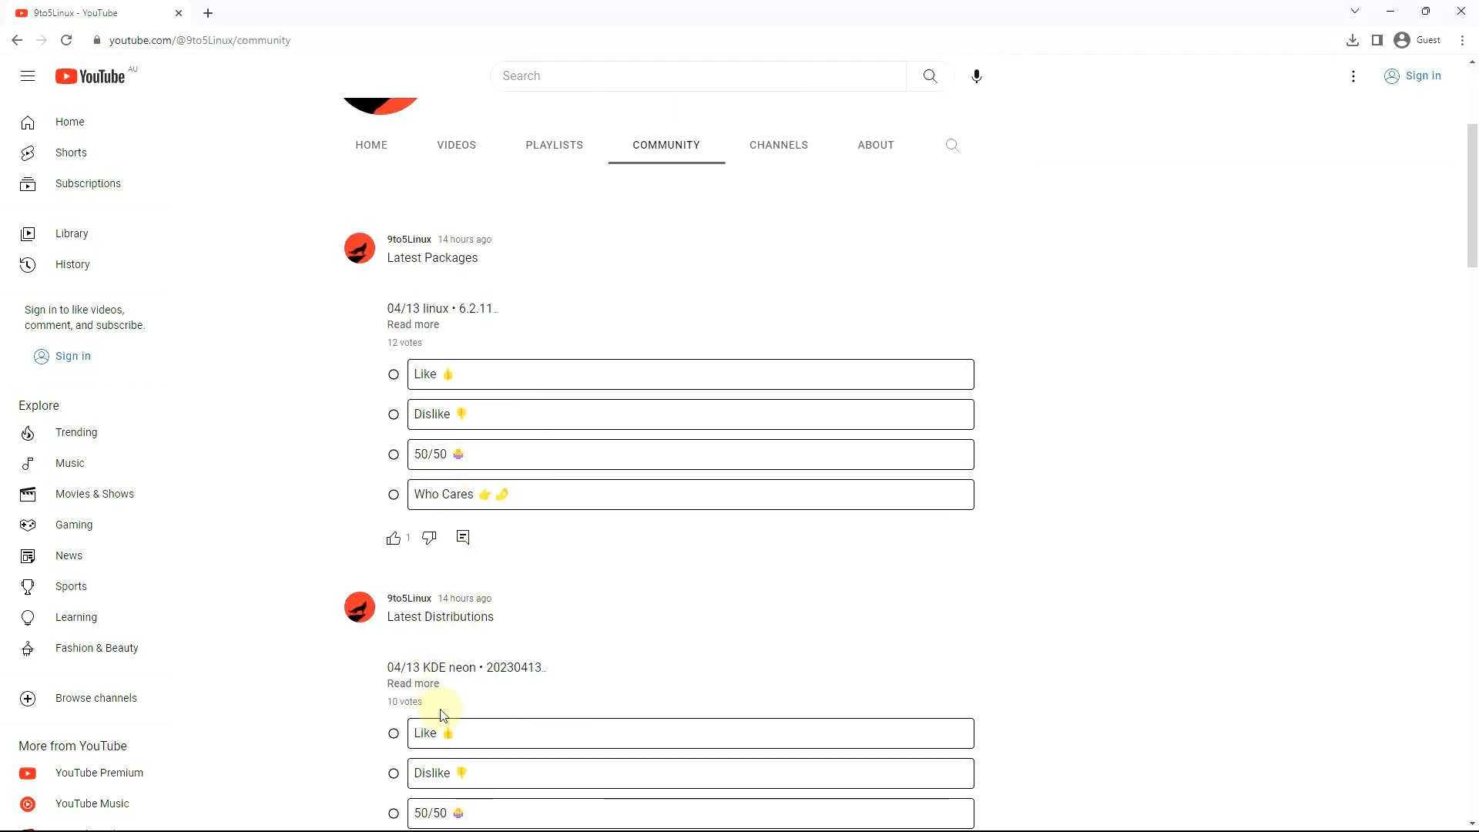
{"action": "scroll", "coordinate": [573, 644], "scroll_direction": "up", "scroll_amount": 2}
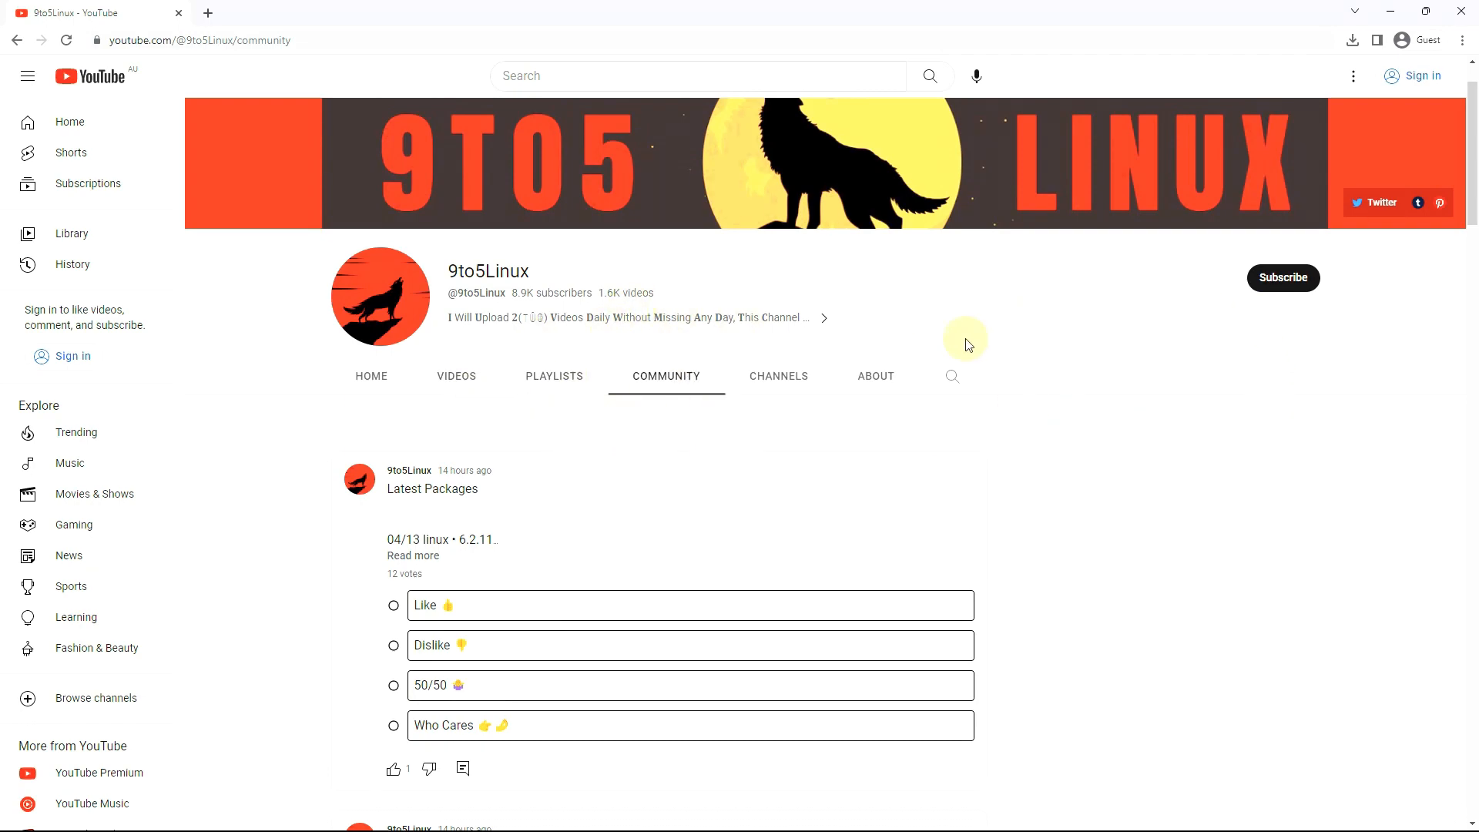
{"action": "scroll", "coordinate": [958, 346], "scroll_direction": "up", "scroll_amount": 1}
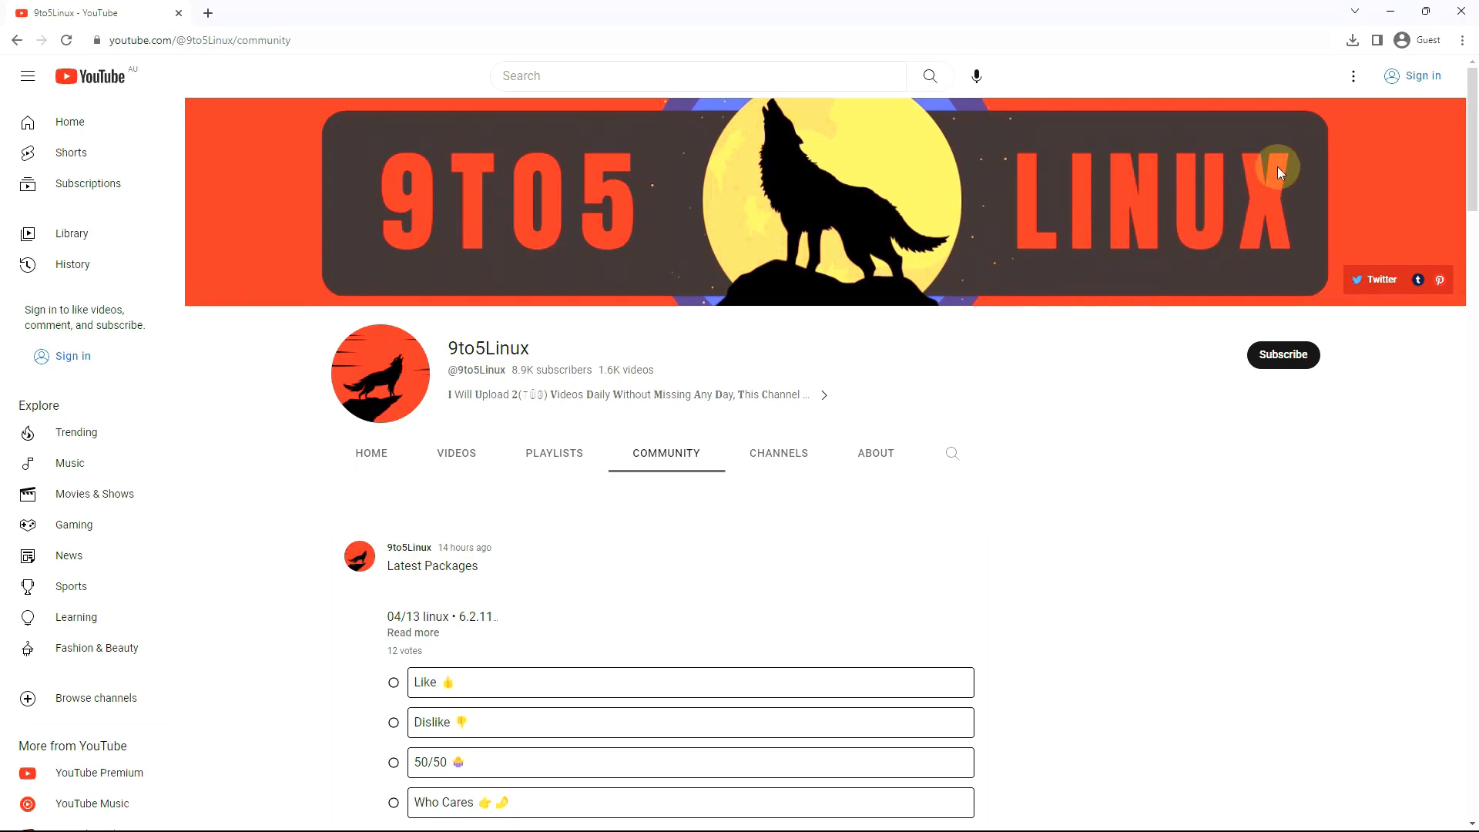